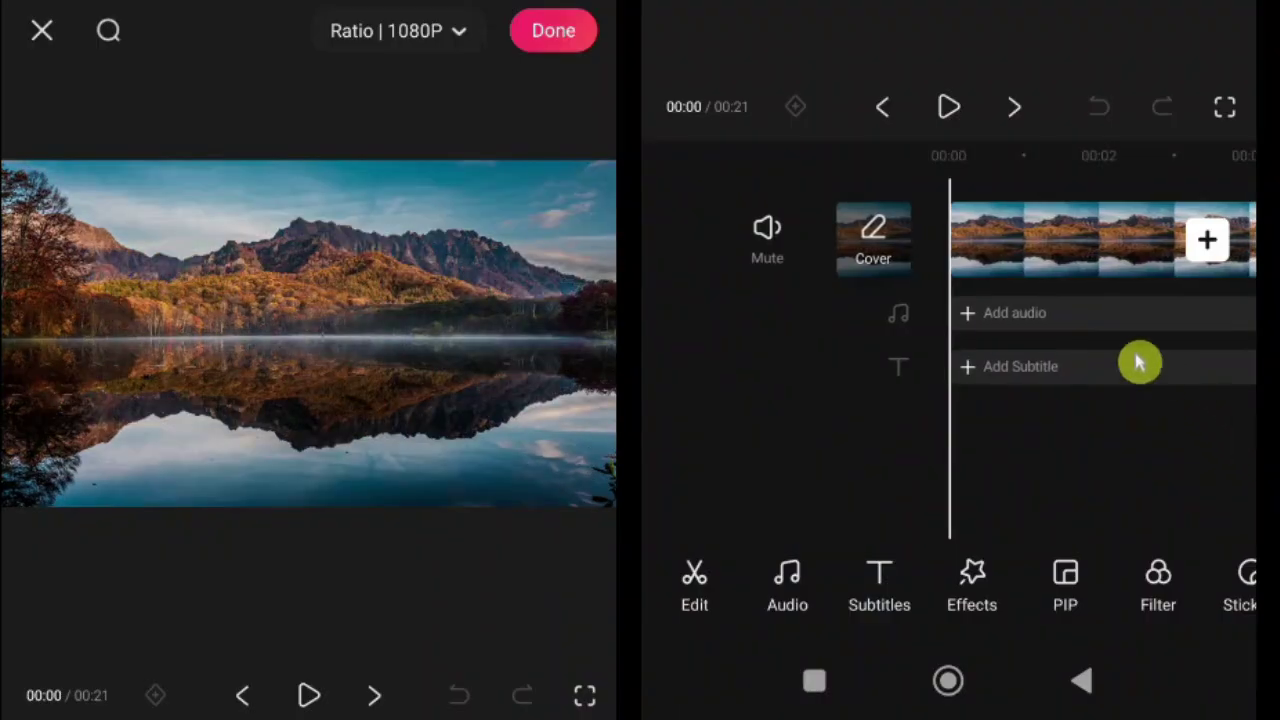
Step: Bring up Add Subtitle, Text template, Effects and Graffiti Pen below the mountain-lake clip
{"action": "left_click", "coordinate": [878, 592]}
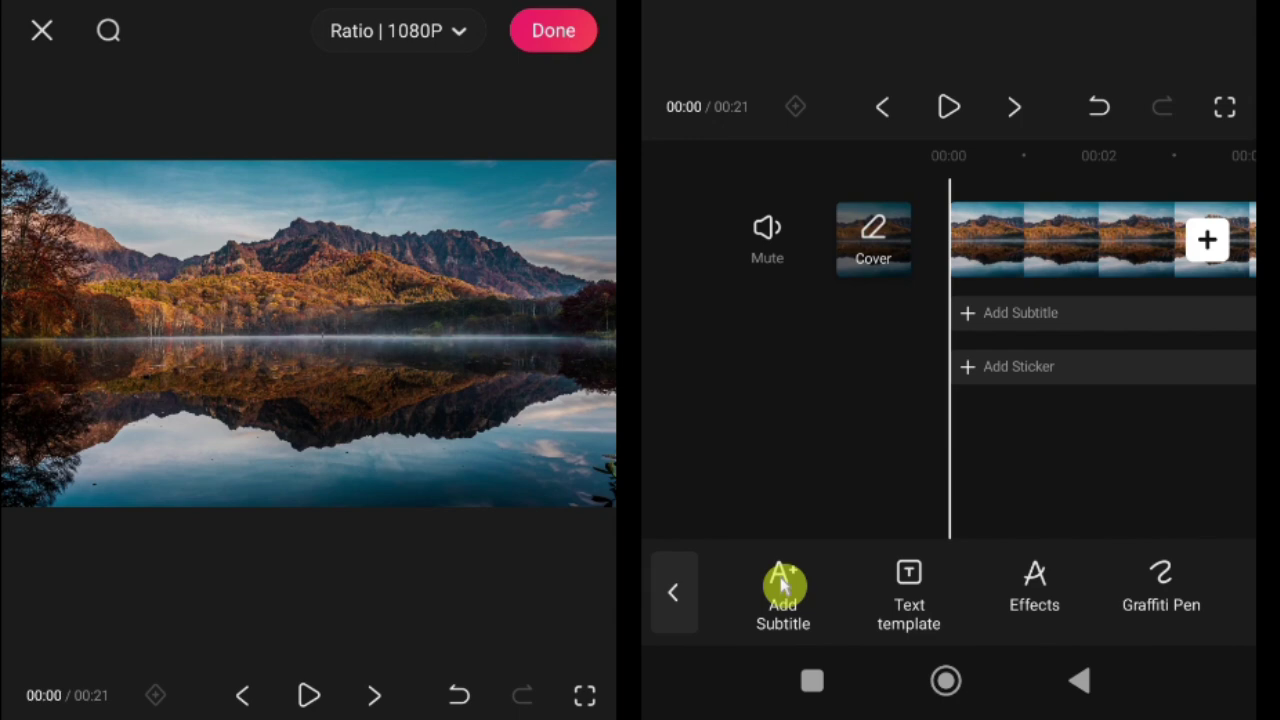
Step: Add a 'KwaiCut Text' subtitle and shrink it to about size 19
{"action": "left_click", "coordinate": [783, 585]}
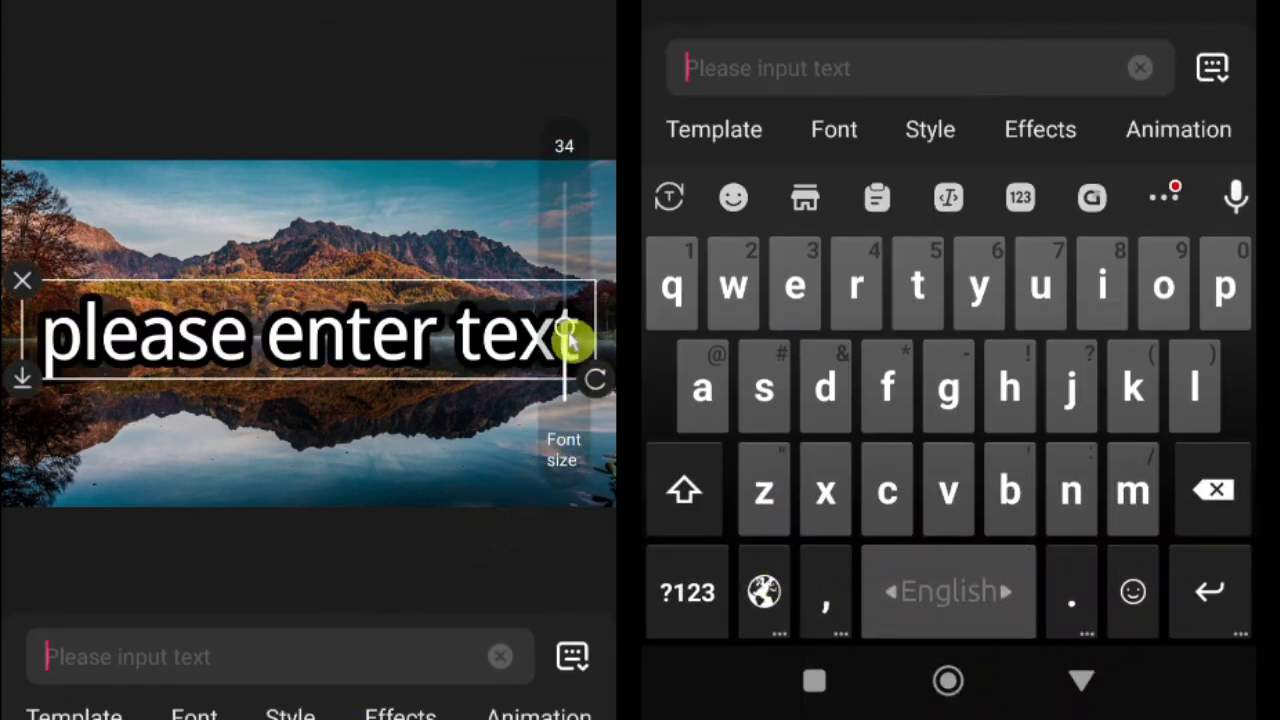
{"action": "type", "text": "Kwai"}
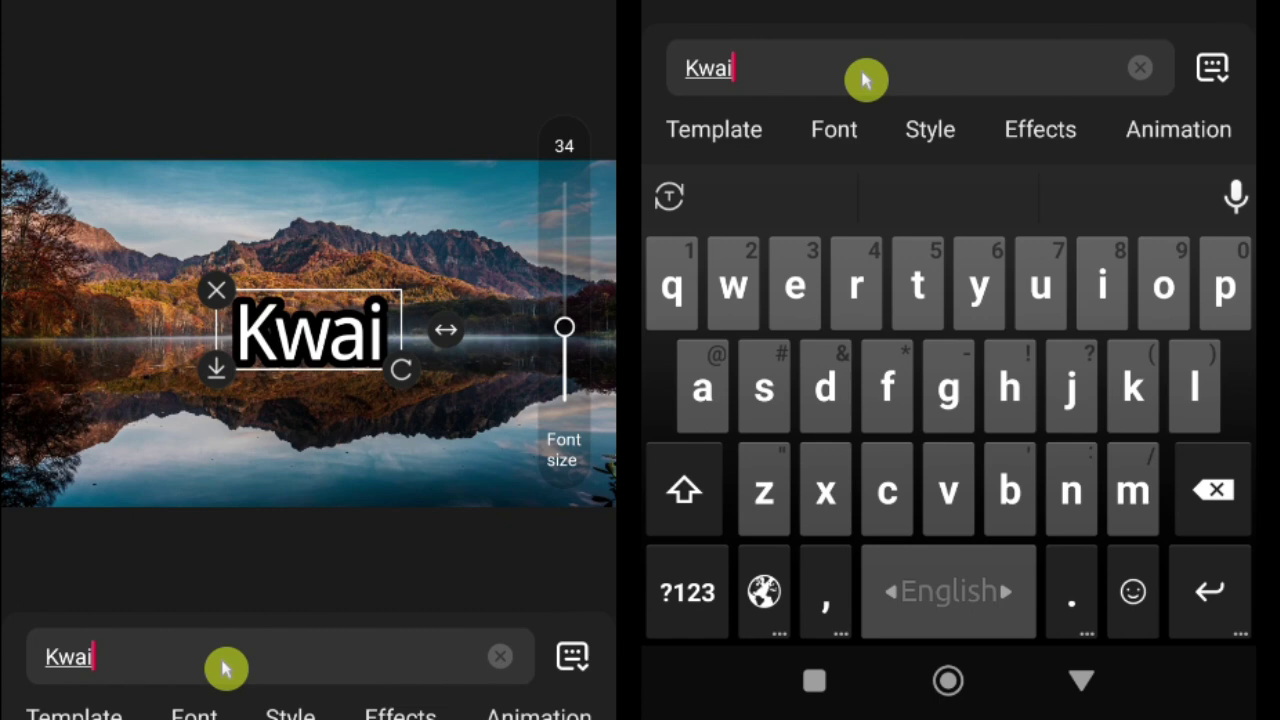
{"action": "type", "text": "Cut Text"}
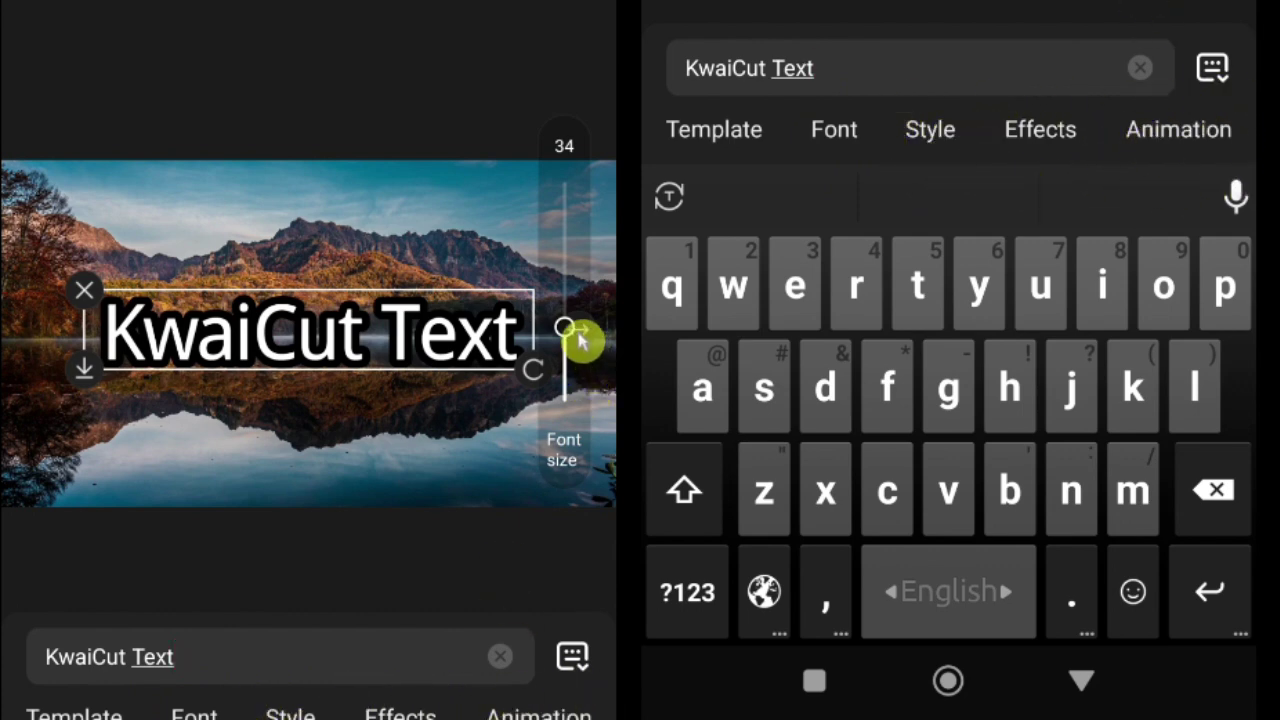
{"action": "mouse_move", "coordinate": [572, 335]}
{"action": "left_mouse_down"}
{"action": "mouse_move", "coordinate": [567, 392]}
{"action": "mouse_move", "coordinate": [566, 340]}
{"action": "left_mouse_up"}
{"action": "left_click_drag", "start_coordinate": [498, 364], "coordinate": [428, 355]}
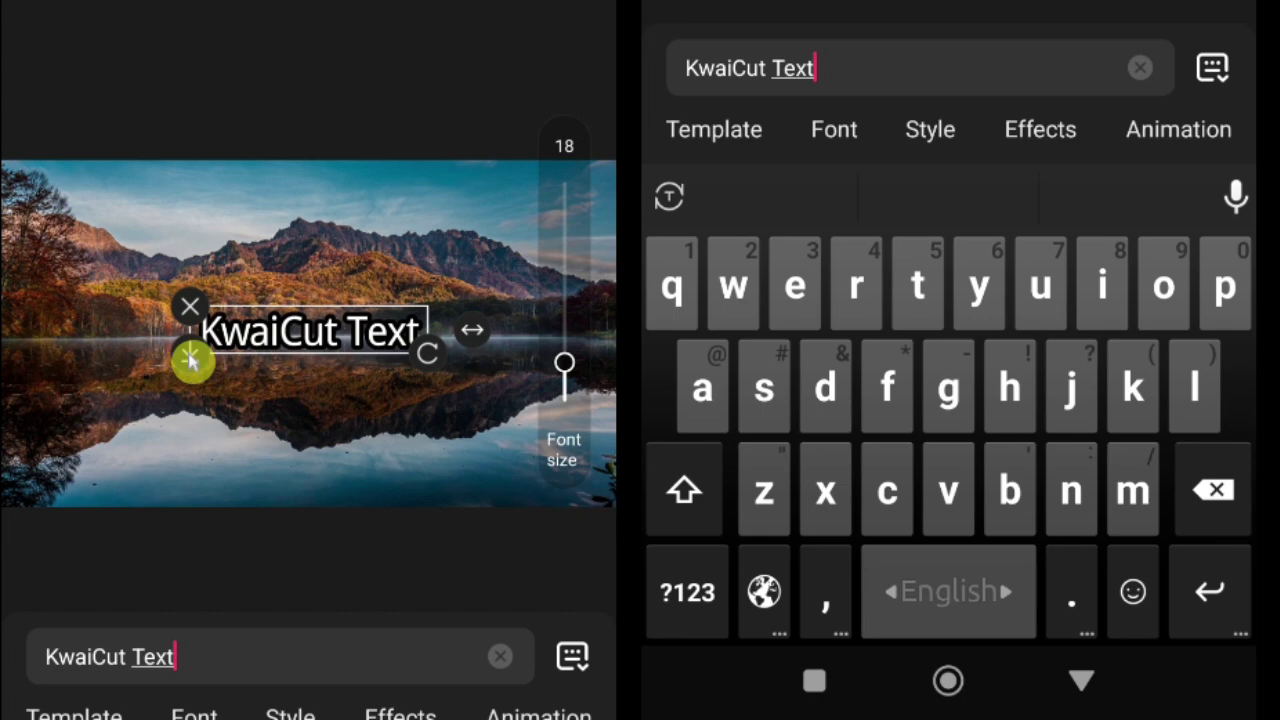
Step: Save the title as a template, then reopen it and widen its text box
{"action": "left_click", "coordinate": [190, 358]}
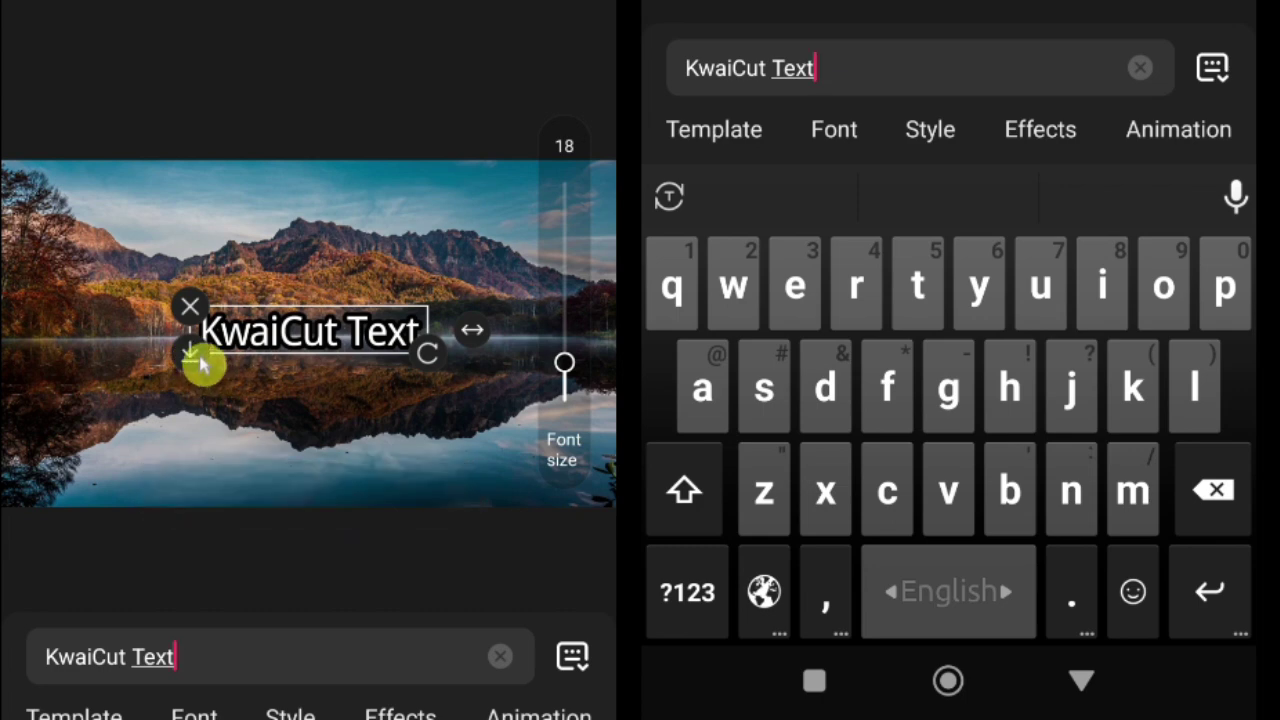
{"action": "left_click", "coordinate": [192, 312]}
{"action": "left_click", "coordinate": [195, 318]}
{"action": "mouse_move", "coordinate": [477, 346]}
{"action": "left_mouse_down"}
{"action": "mouse_move", "coordinate": [557, 343]}
{"action": "mouse_move", "coordinate": [500, 343]}
{"action": "left_mouse_up"}
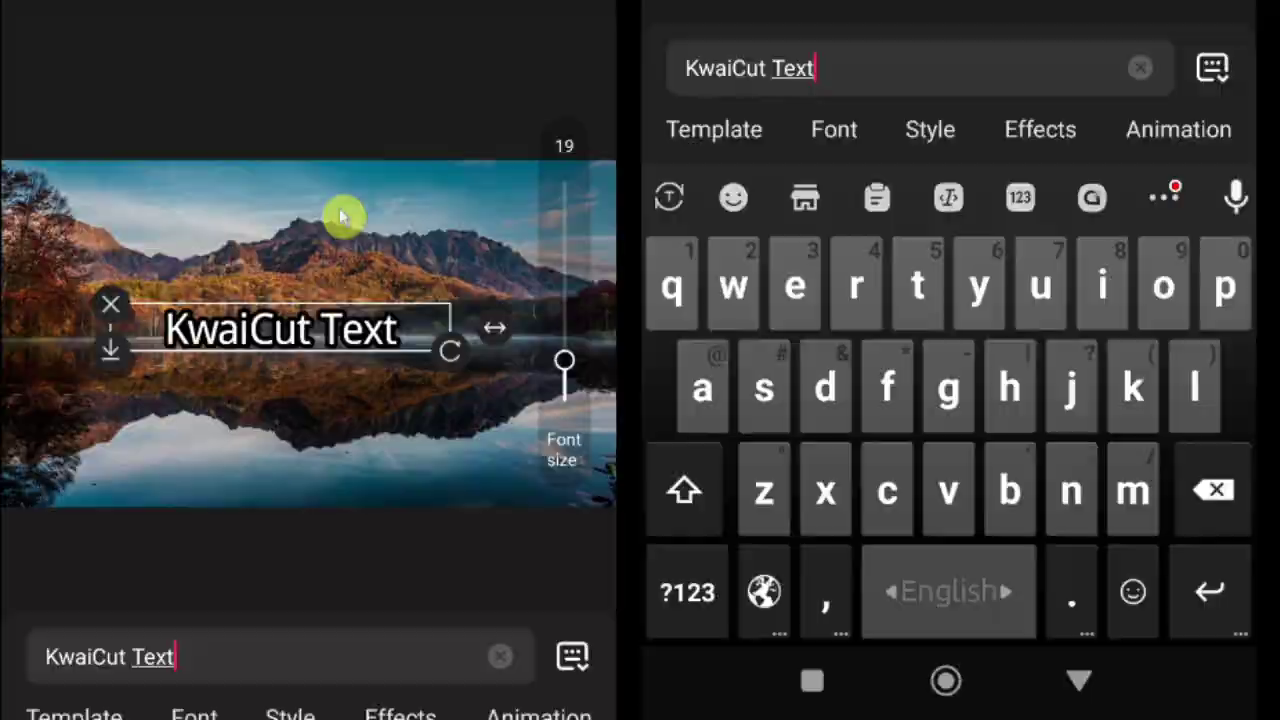
Step: Preview the Comforta, Alfa, TIME, SEASIDE, FACON, Tangerine and Ineffable fonts on the title
{"action": "left_click", "coordinate": [194, 715]}
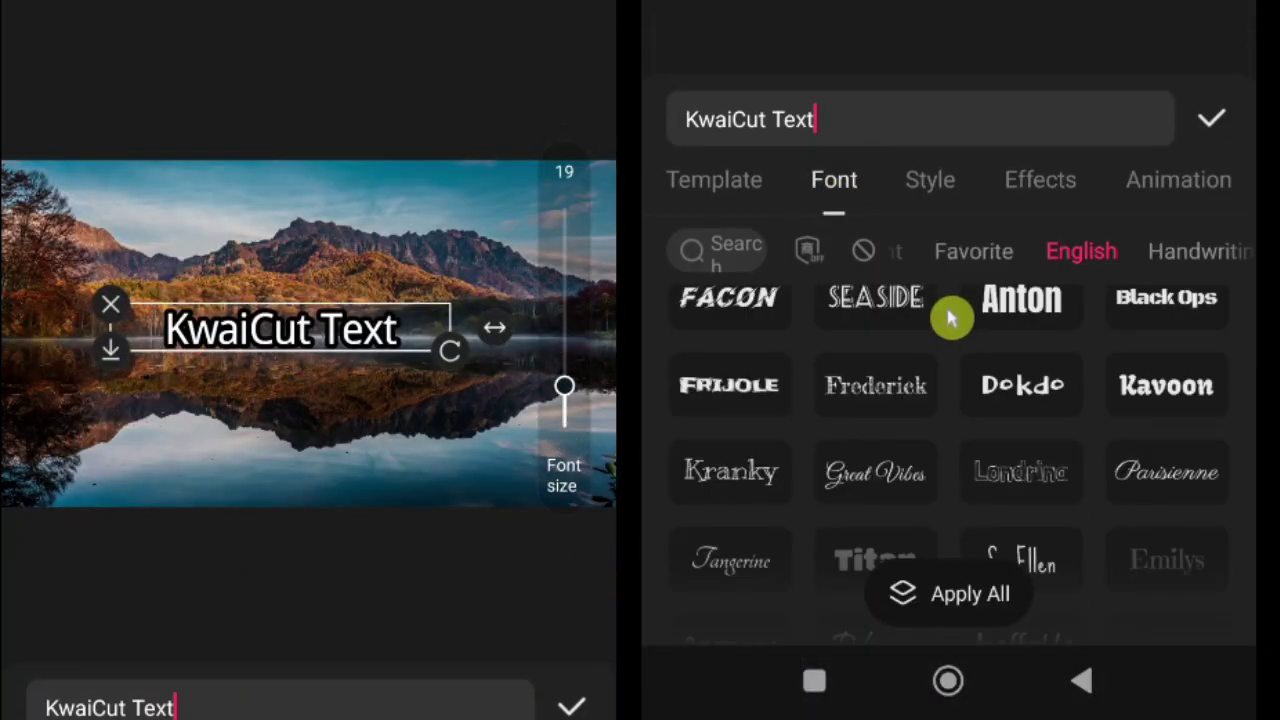
{"action": "left_click", "coordinate": [880, 330]}
{"action": "left_click", "coordinate": [1018, 345]}
{"action": "left_click", "coordinate": [1180, 335]}
{"action": "left_click", "coordinate": [880, 530]}
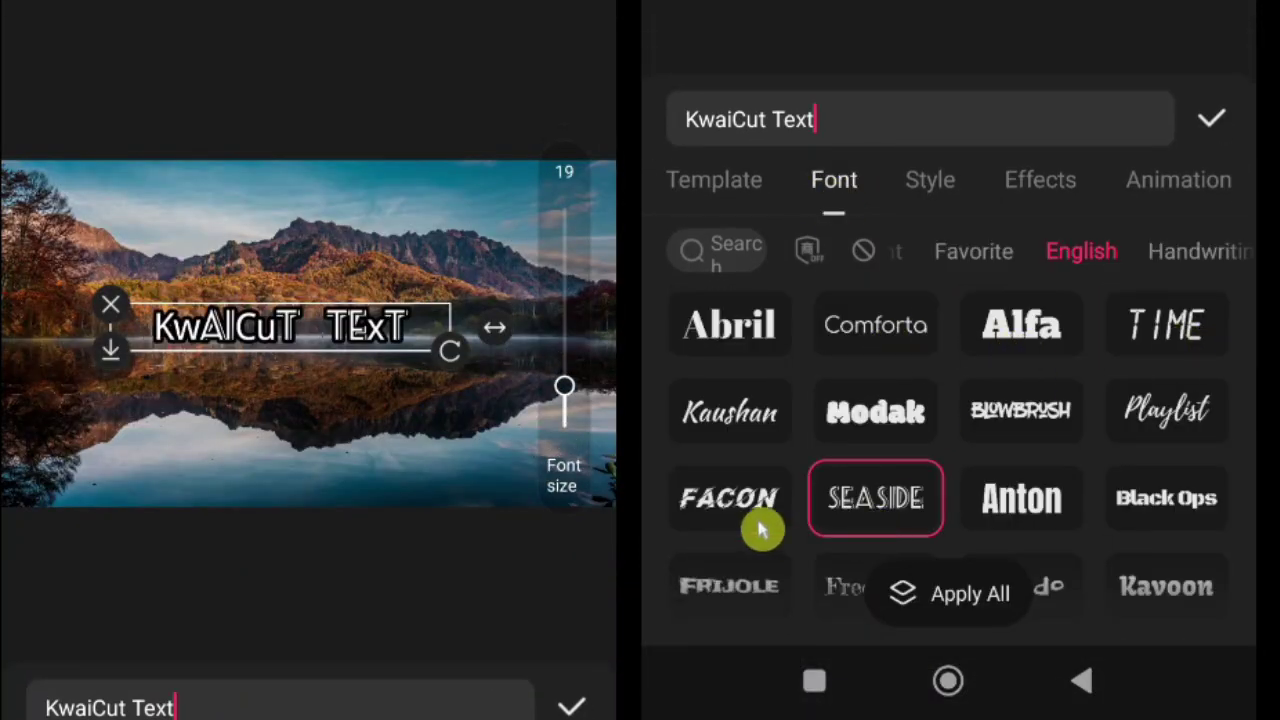
{"action": "left_click", "coordinate": [725, 515]}
{"action": "scroll", "coordinate": [1092, 486], "scroll_direction": "down", "scroll_amount": 3}
{"action": "left_click", "coordinate": [762, 463]}
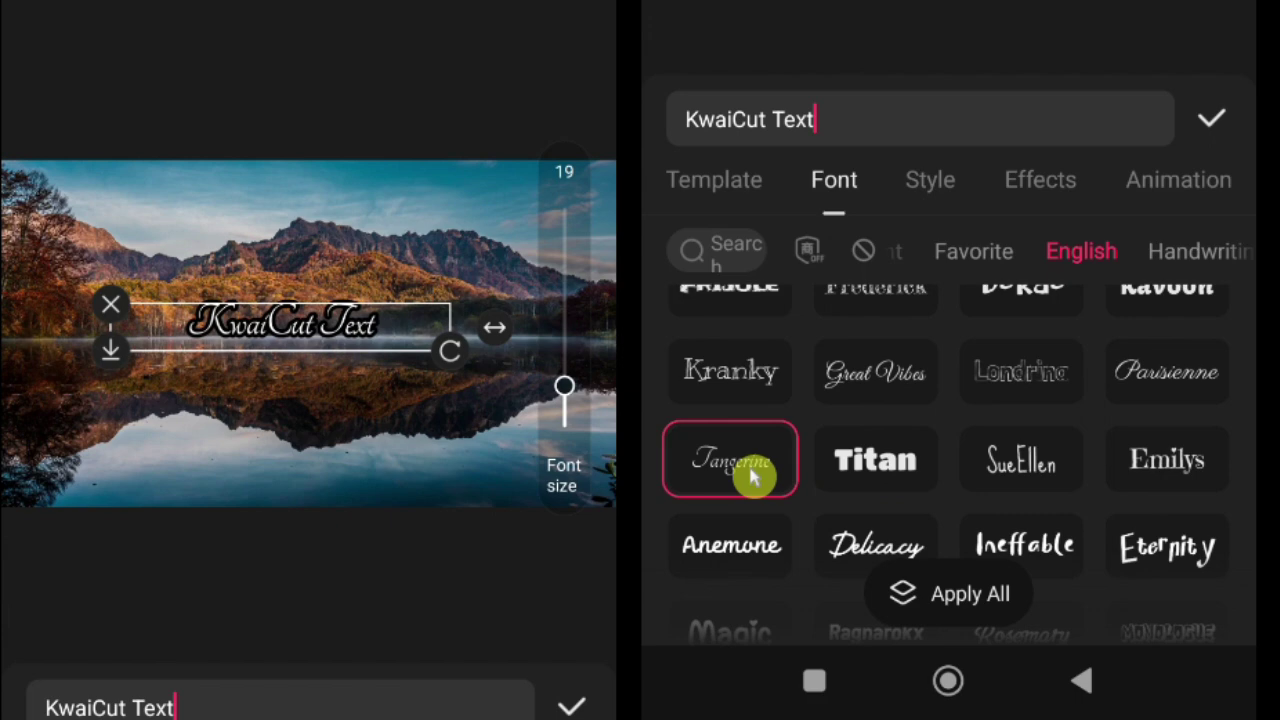
{"action": "left_click", "coordinate": [1022, 545]}
Step: Browse the Handwriting, Basic, Creative, Chinese and Cute font categories, trying SueEllen
{"action": "left_click", "coordinate": [1197, 263]}
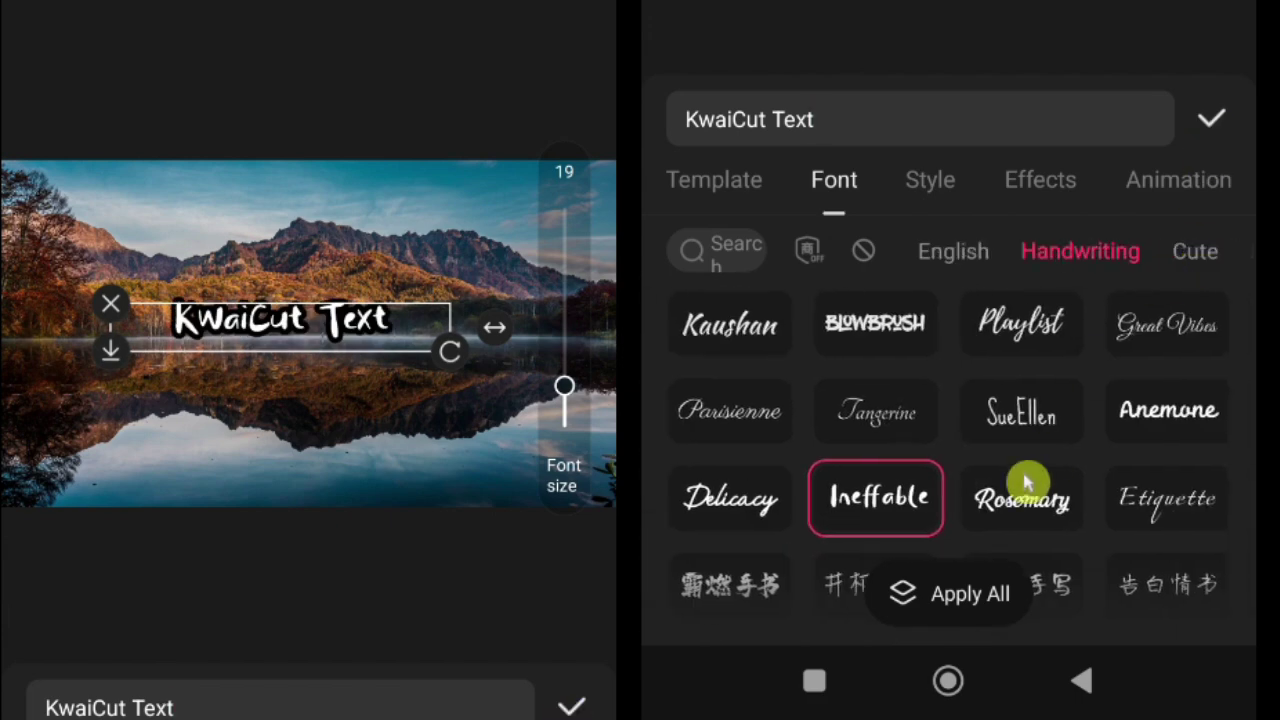
{"action": "left_click_drag", "start_coordinate": [1123, 277], "coordinate": [917, 265]}
{"action": "left_click", "coordinate": [1140, 263]}
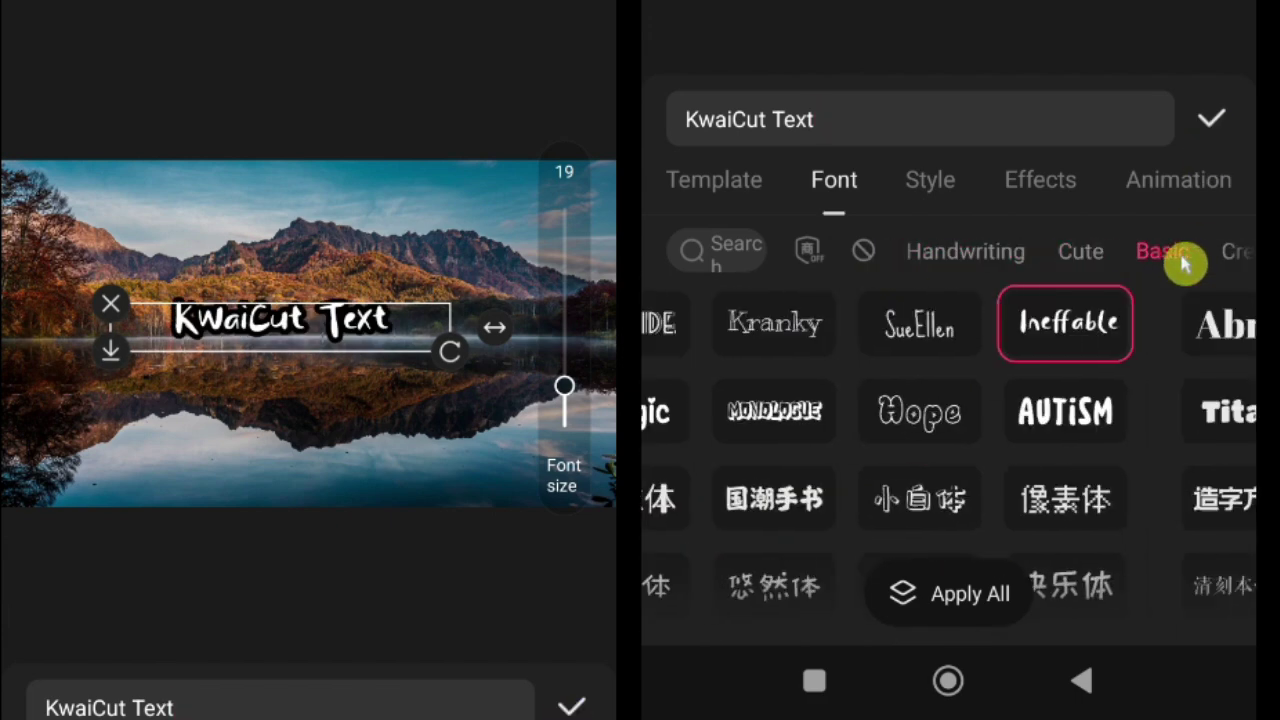
{"action": "left_click", "coordinate": [1212, 263]}
{"action": "left_click", "coordinate": [1214, 263]}
{"action": "left_click_drag", "start_coordinate": [920, 257], "coordinate": [1067, 302]}
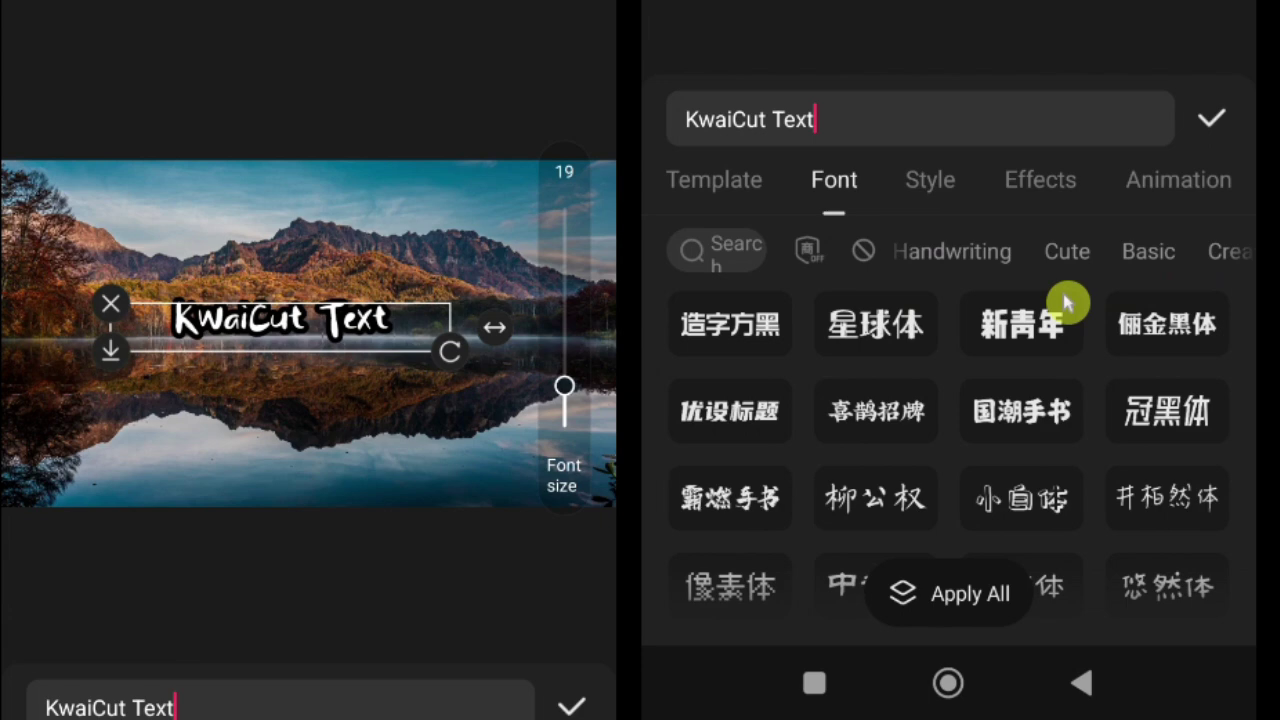
{"action": "left_click", "coordinate": [1100, 250]}
{"action": "left_click", "coordinate": [1020, 328]}
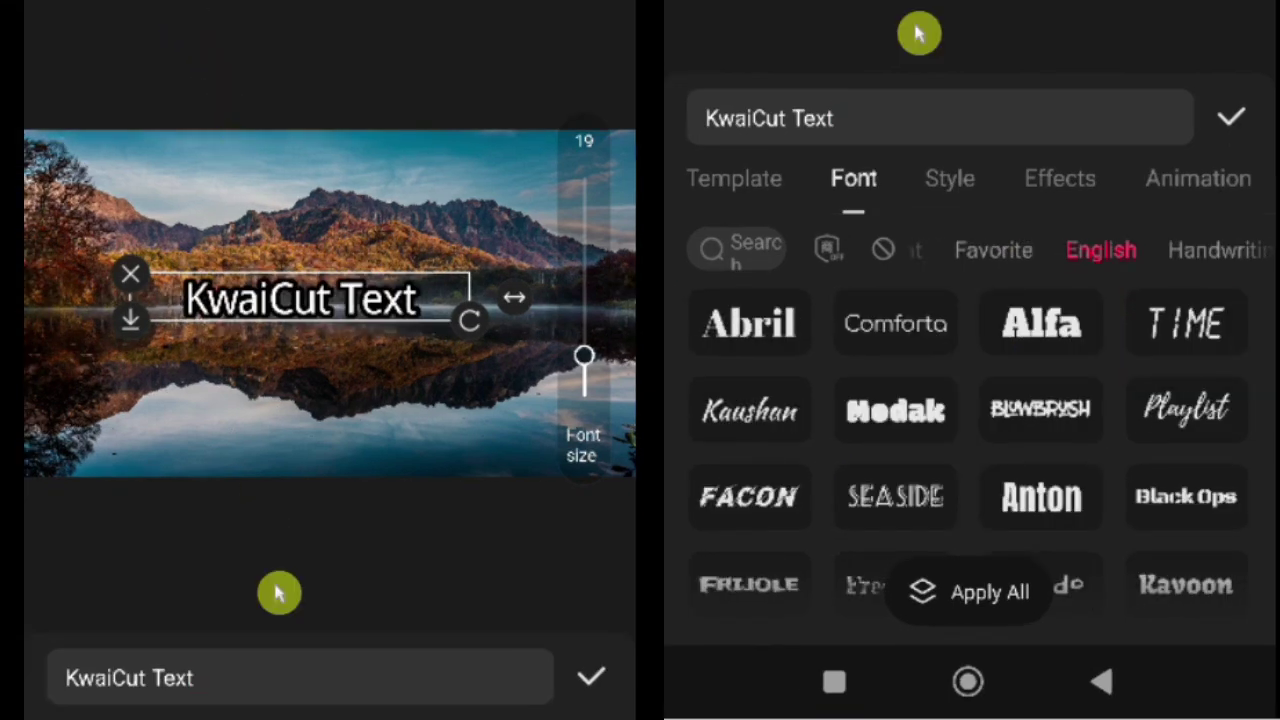
Step: Try left, centre, right and three vertical text layouts on the title
{"action": "left_click", "coordinate": [949, 196]}
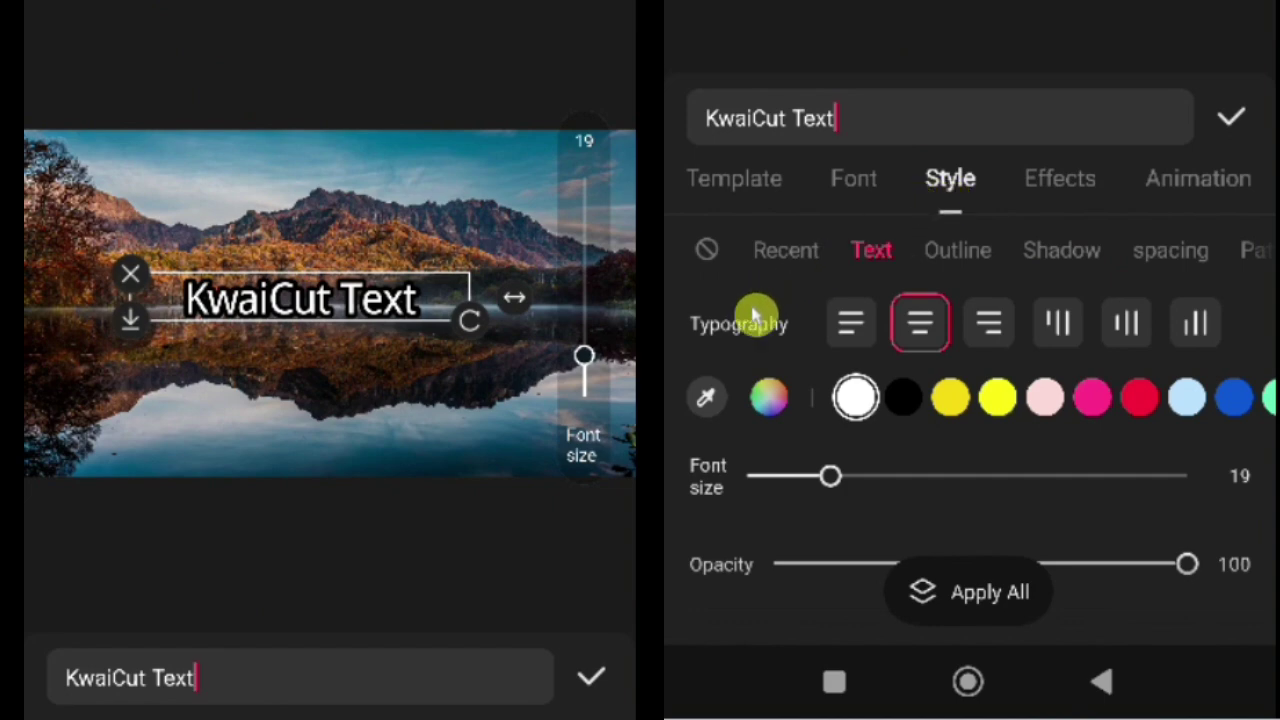
{"action": "left_click", "coordinate": [862, 335]}
{"action": "left_click", "coordinate": [925, 334]}
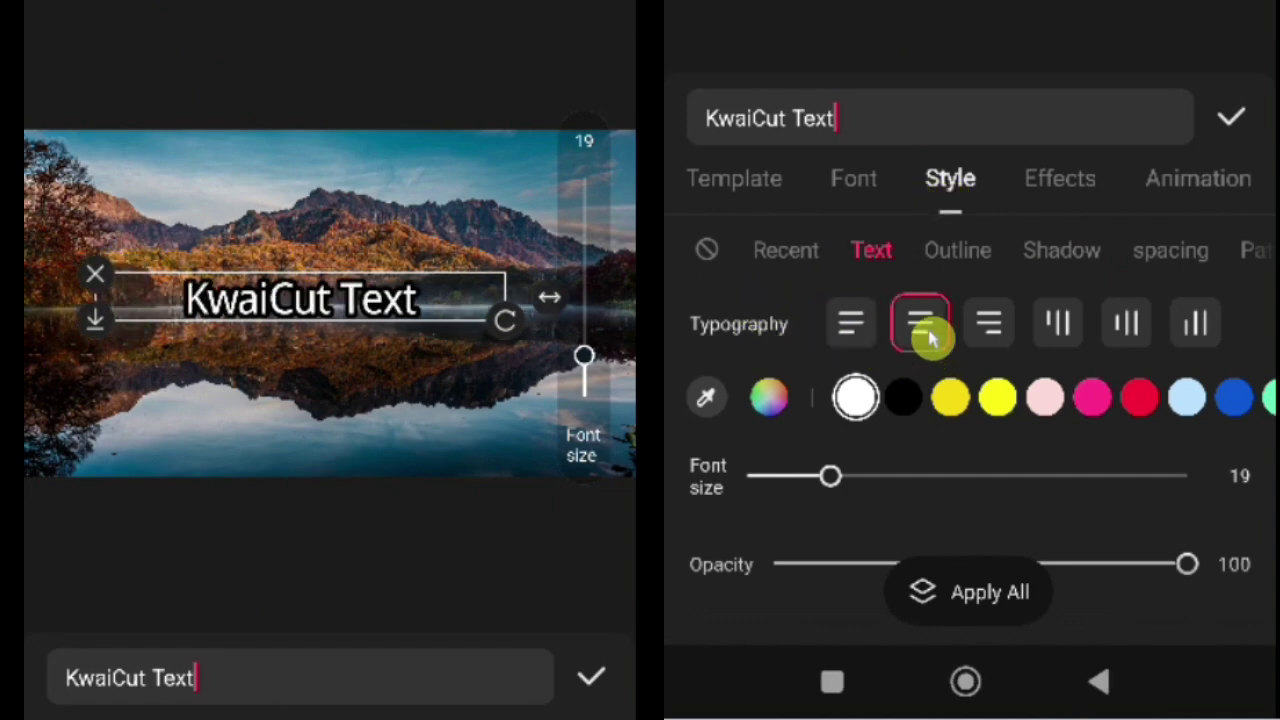
{"action": "left_click", "coordinate": [988, 335]}
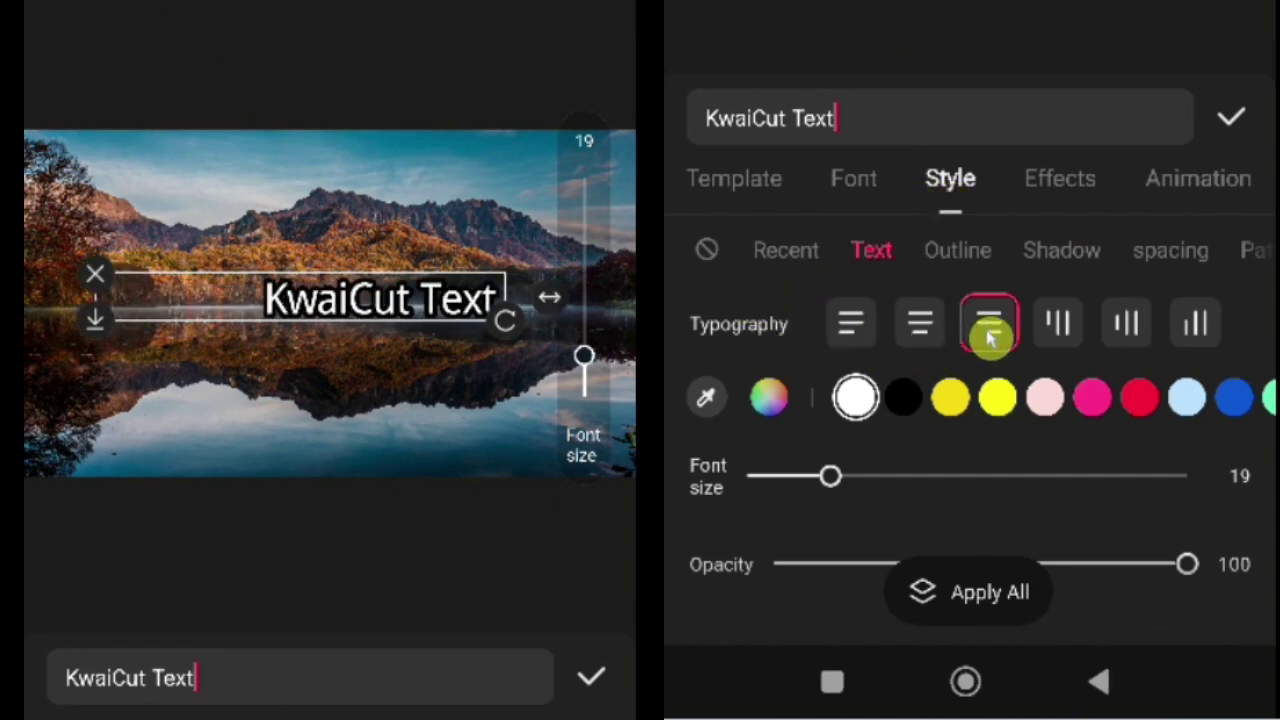
{"action": "left_click", "coordinate": [921, 328]}
{"action": "left_click", "coordinate": [854, 326]}
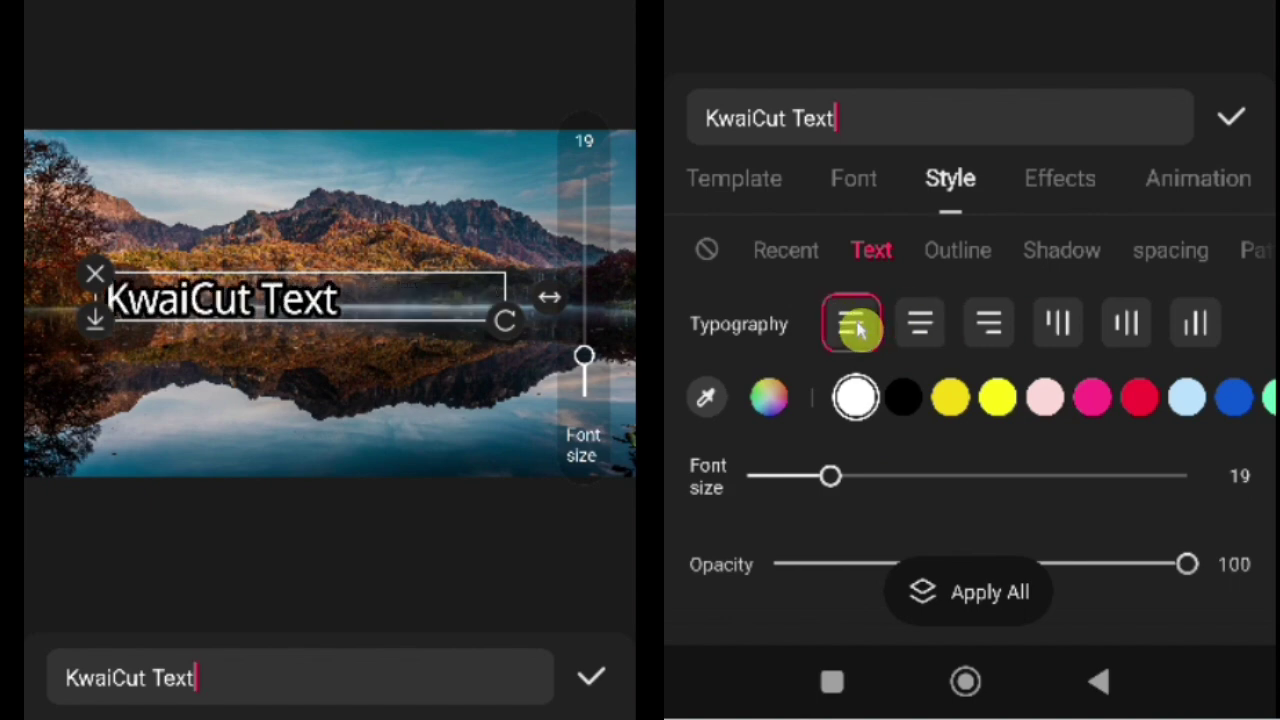
{"action": "left_click", "coordinate": [1060, 330]}
{"action": "left_click", "coordinate": [1133, 325]}
{"action": "left_click", "coordinate": [1197, 324]}
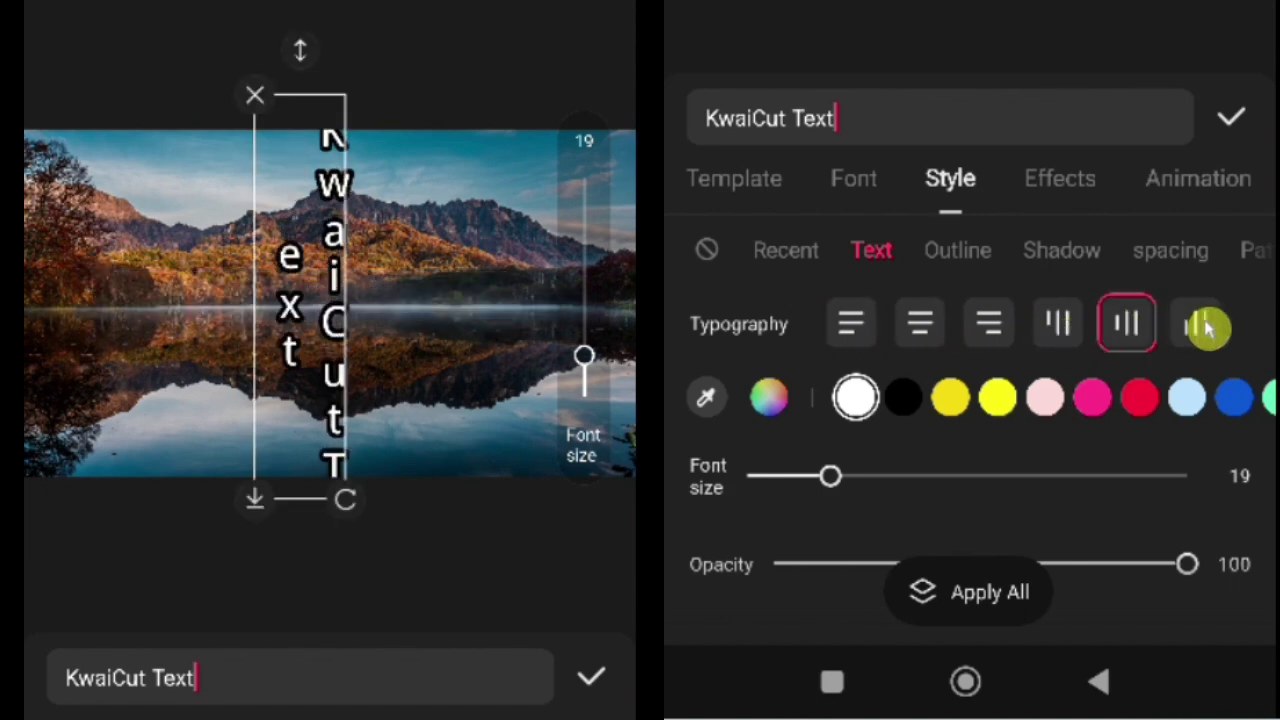
{"action": "left_click", "coordinate": [920, 324]}
Step: Test yellow, blue and green colours, return to white, and trial font size and opacity
{"action": "left_click", "coordinate": [998, 397]}
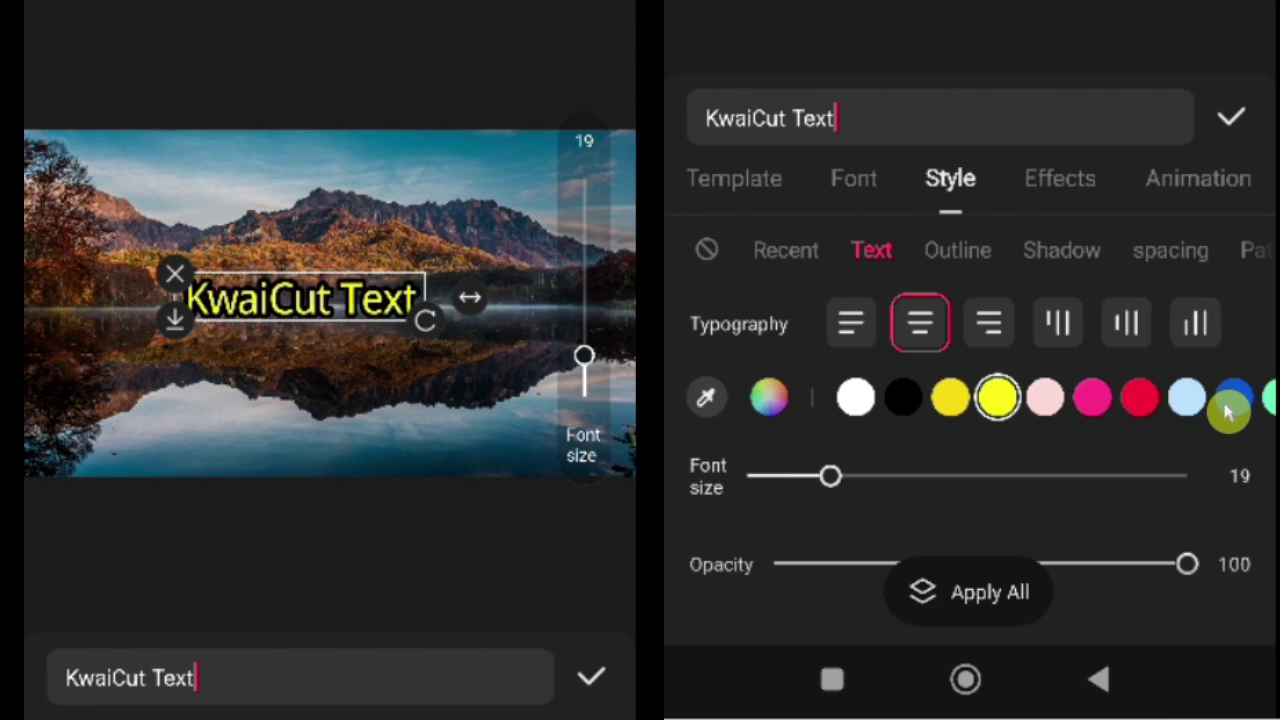
{"action": "left_click", "coordinate": [1228, 410]}
{"action": "left_click", "coordinate": [1130, 406]}
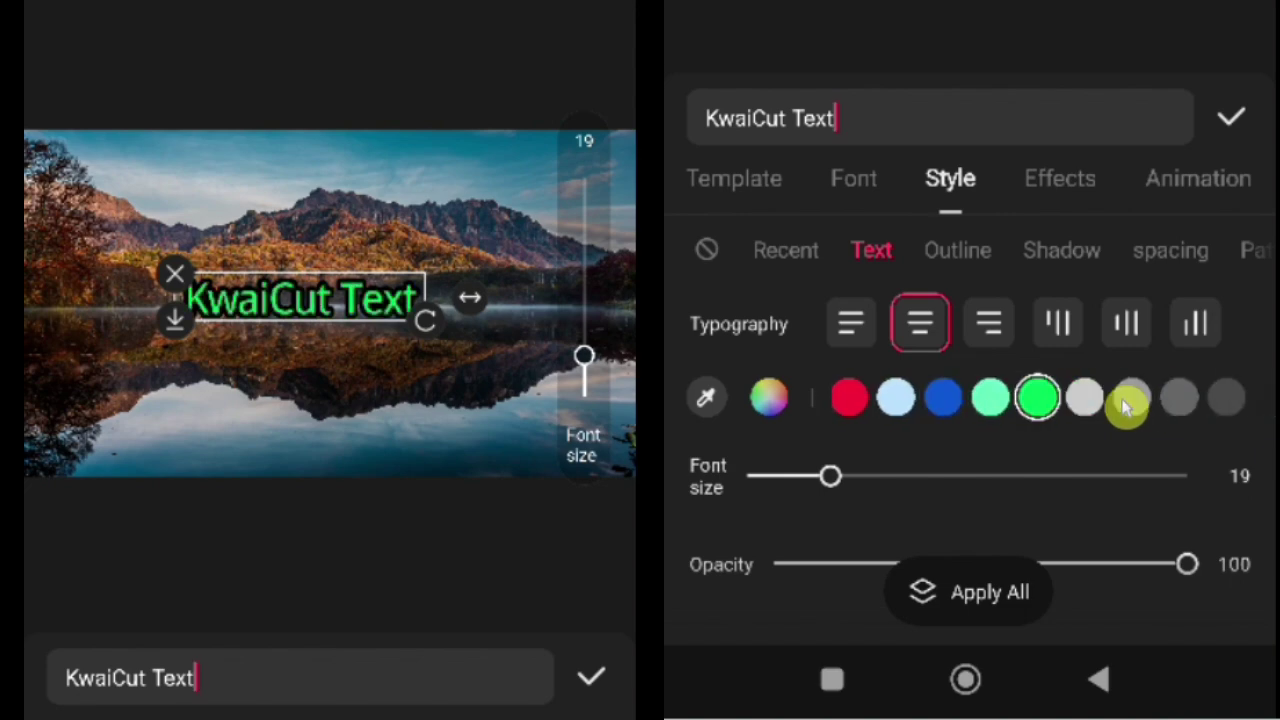
{"action": "left_click", "coordinate": [906, 412]}
{"action": "left_click_drag", "start_coordinate": [831, 431], "coordinate": [936, 463]}
{"action": "left_click_drag", "start_coordinate": [1186, 525], "coordinate": [864, 519]}
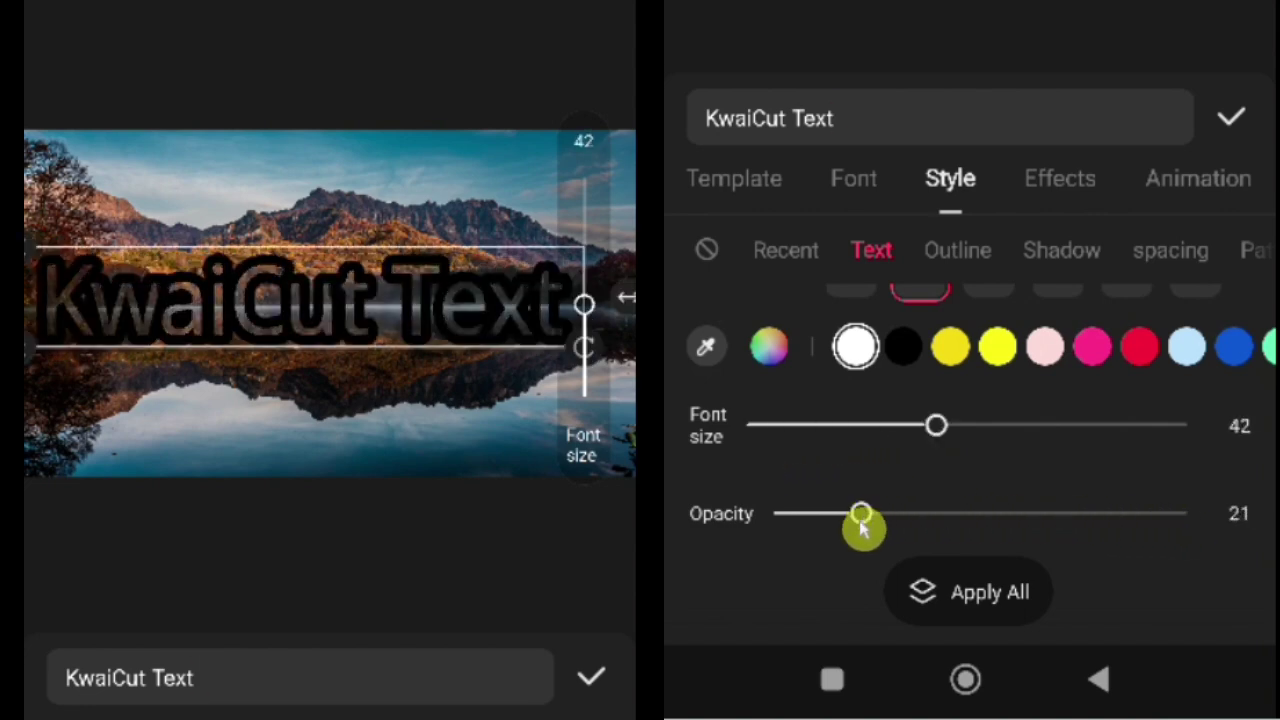
{"action": "left_click", "coordinate": [1231, 117]}
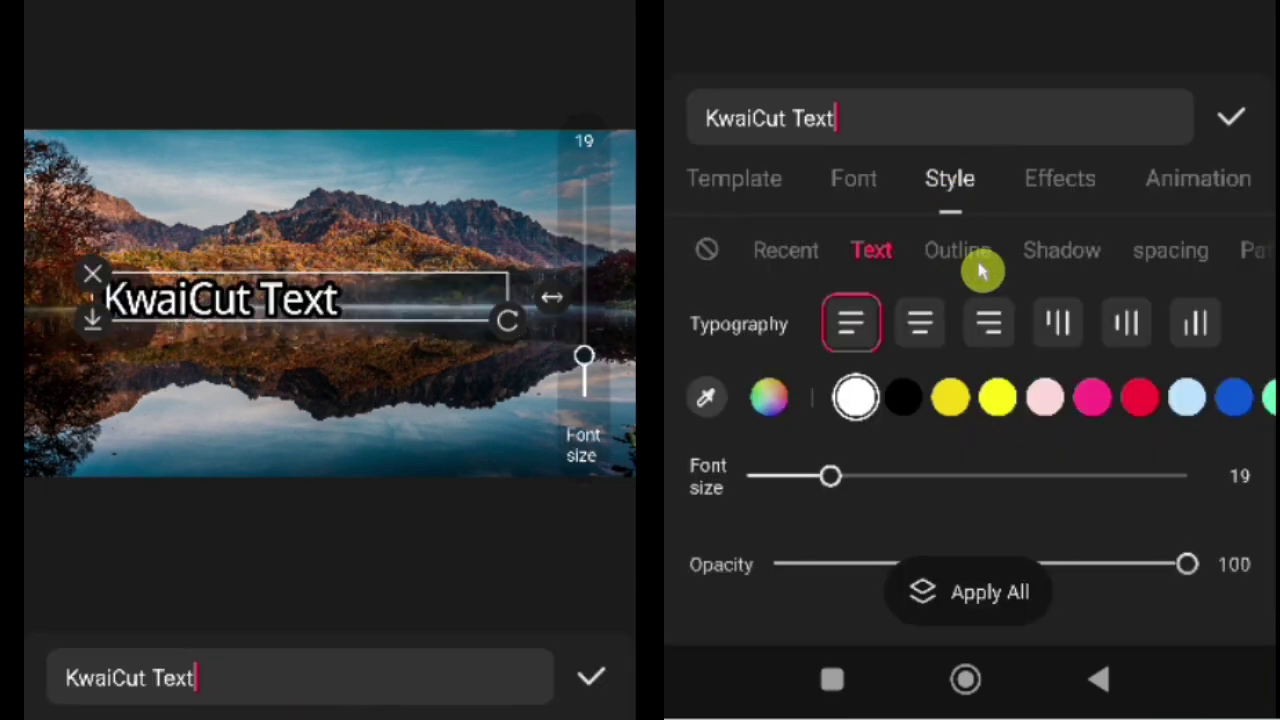
Step: Try red, pink, blue and green outline colours on the title
{"action": "left_click", "coordinate": [978, 262]}
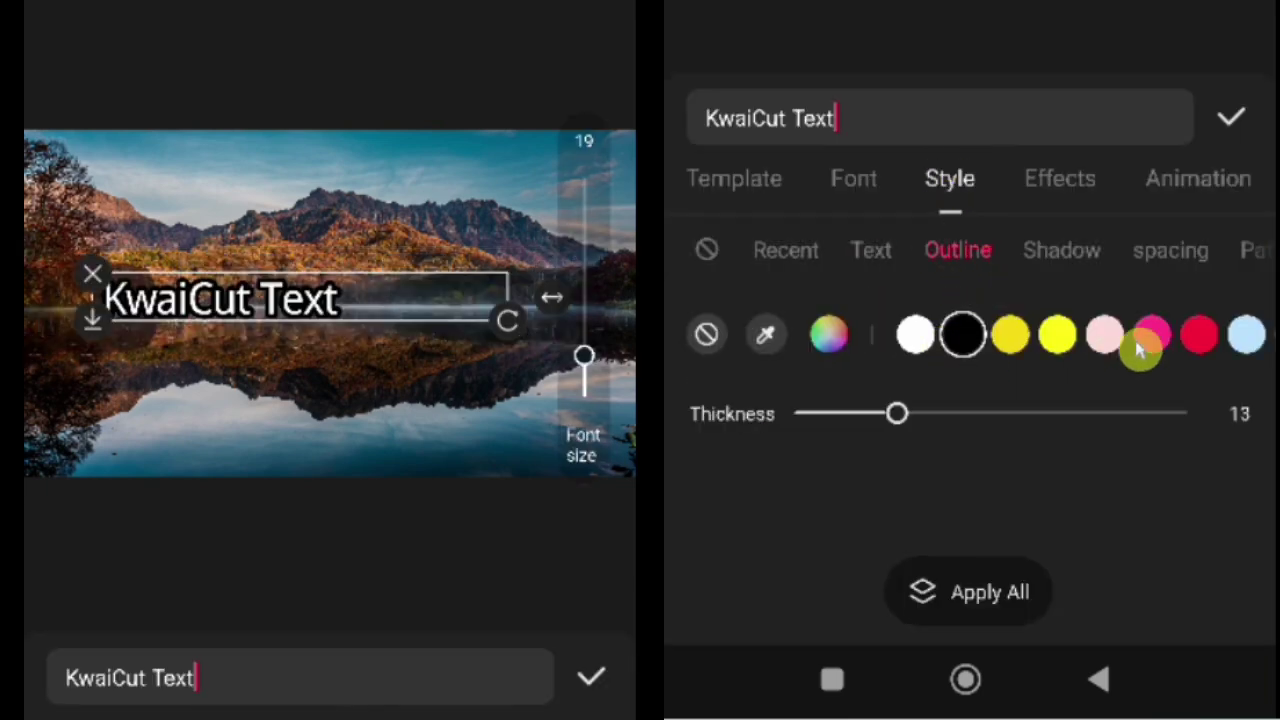
{"action": "left_click", "coordinate": [1205, 345]}
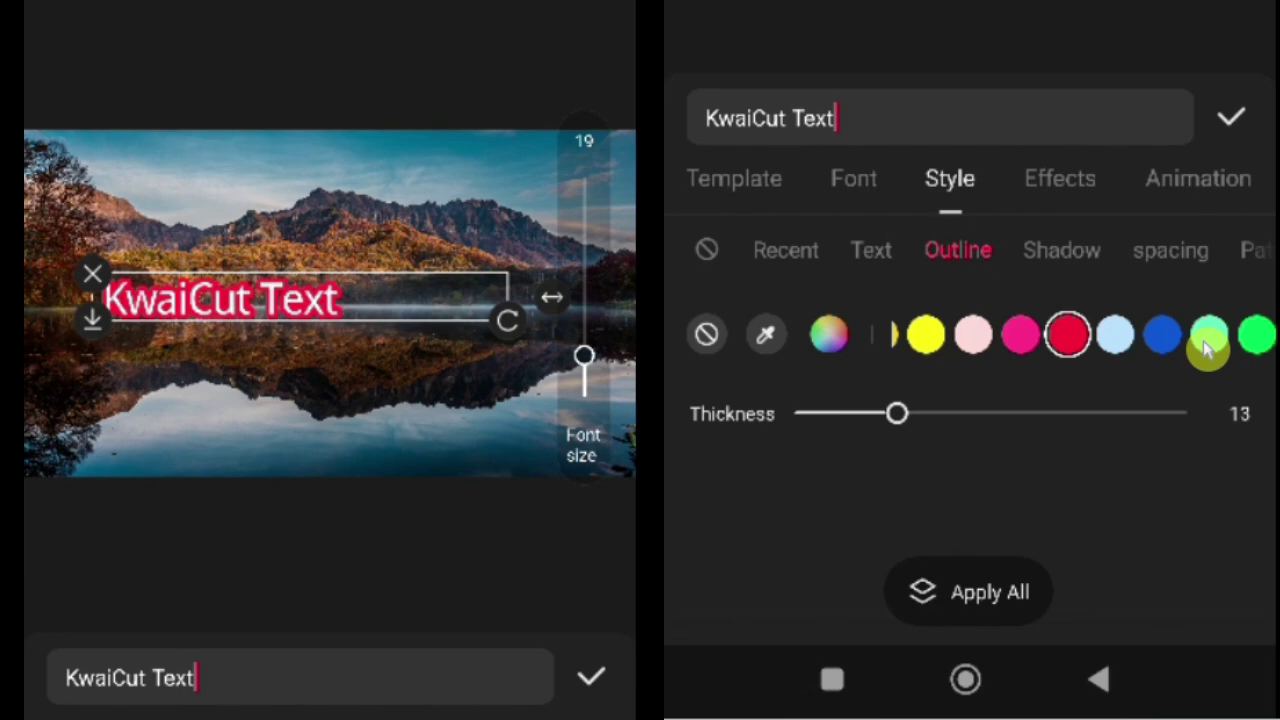
{"action": "left_click", "coordinate": [1022, 340]}
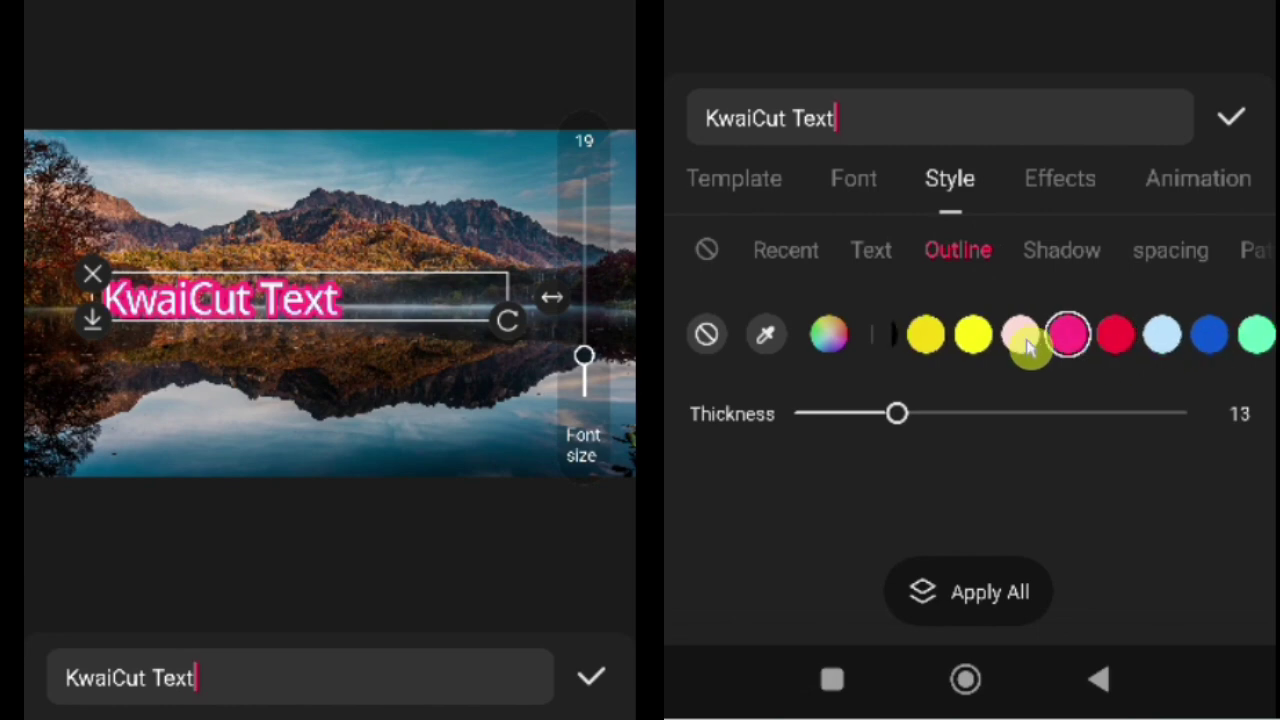
{"action": "left_click", "coordinate": [1210, 340]}
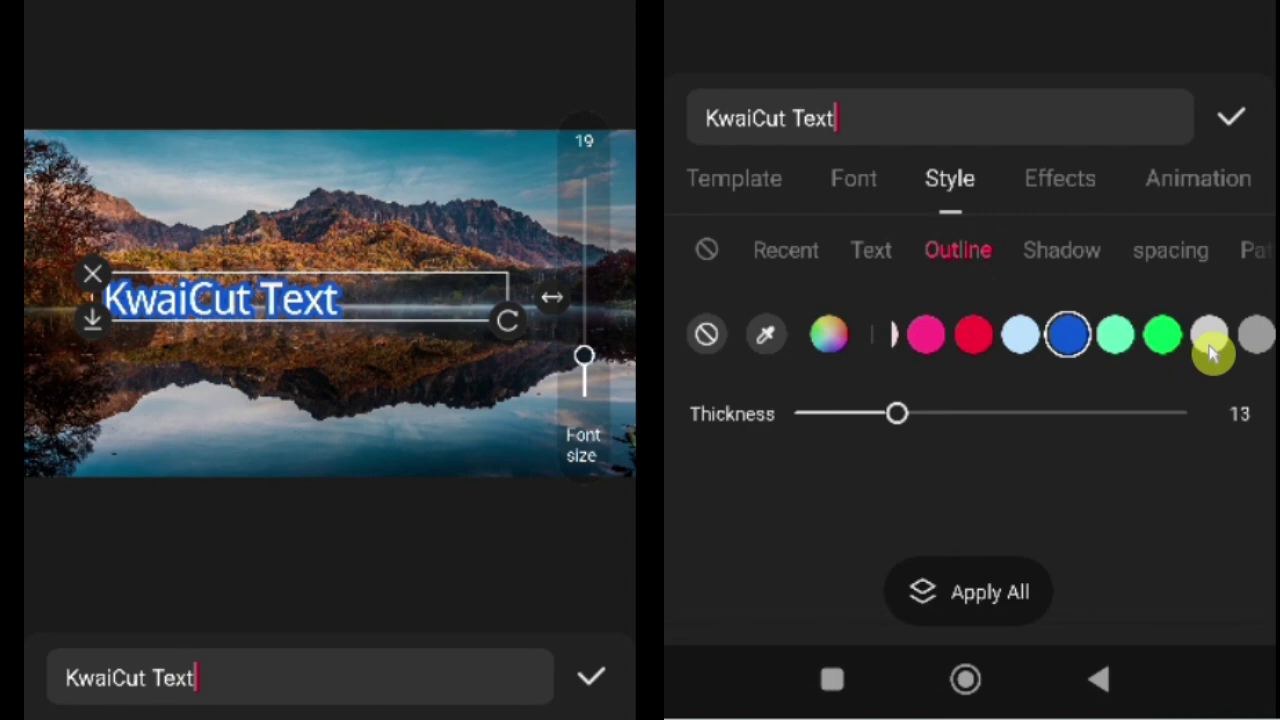
{"action": "left_click", "coordinate": [1160, 340]}
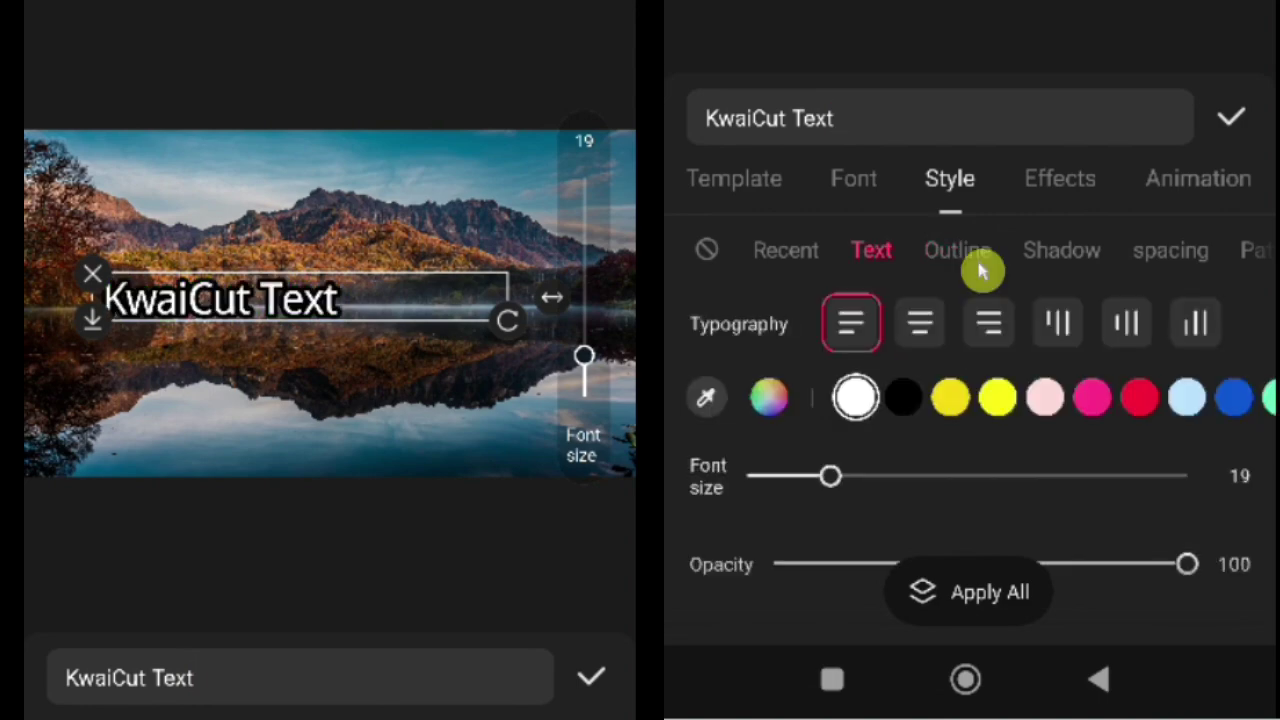
Step: Cycle outline colours again ending on green, then thicken and thin the outline
{"action": "left_click", "coordinate": [976, 256]}
{"action": "left_click", "coordinate": [1206, 345]}
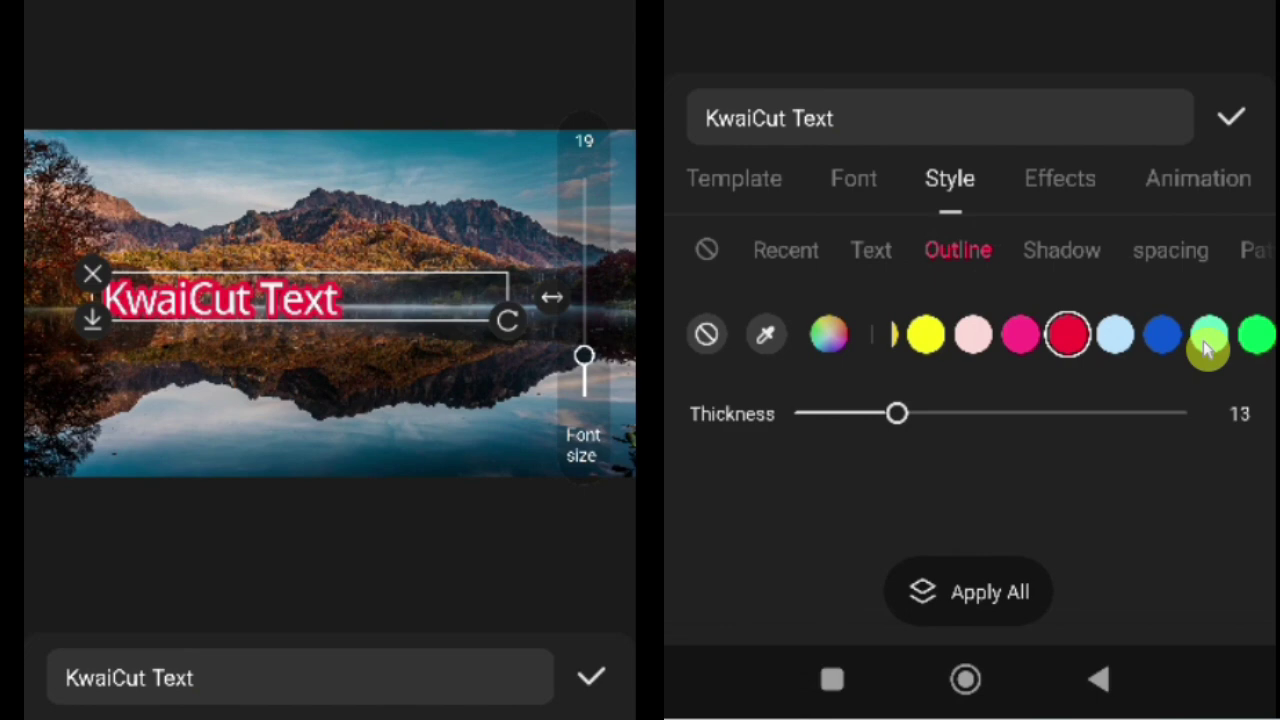
{"action": "left_click", "coordinate": [1026, 345]}
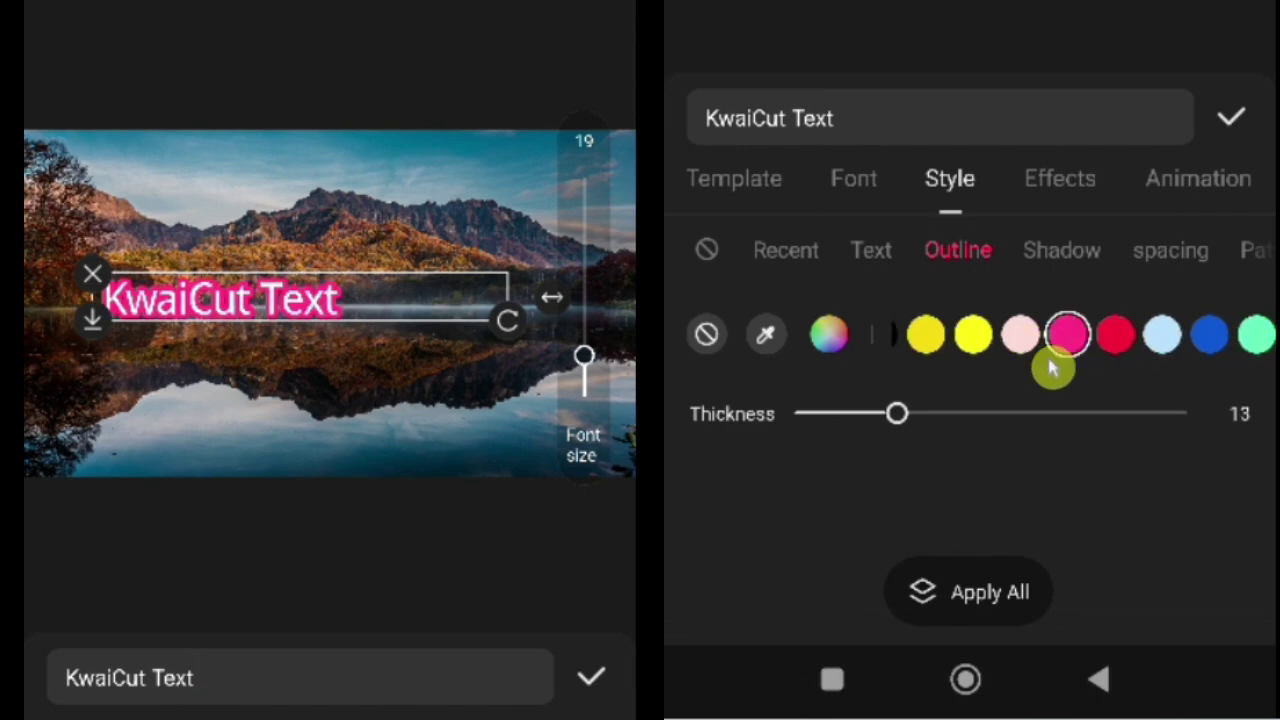
{"action": "left_click", "coordinate": [1209, 340]}
{"action": "left_click", "coordinate": [1157, 343]}
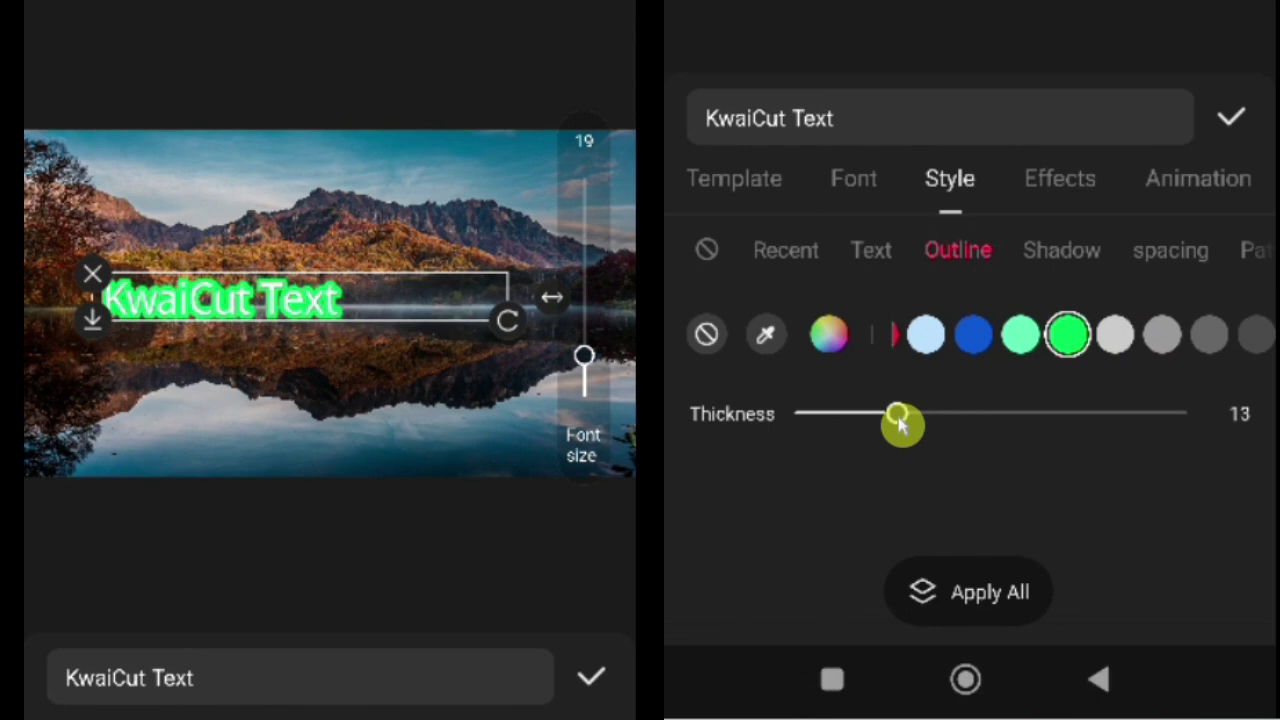
{"action": "left_click_drag", "start_coordinate": [898, 414], "coordinate": [714, 466]}
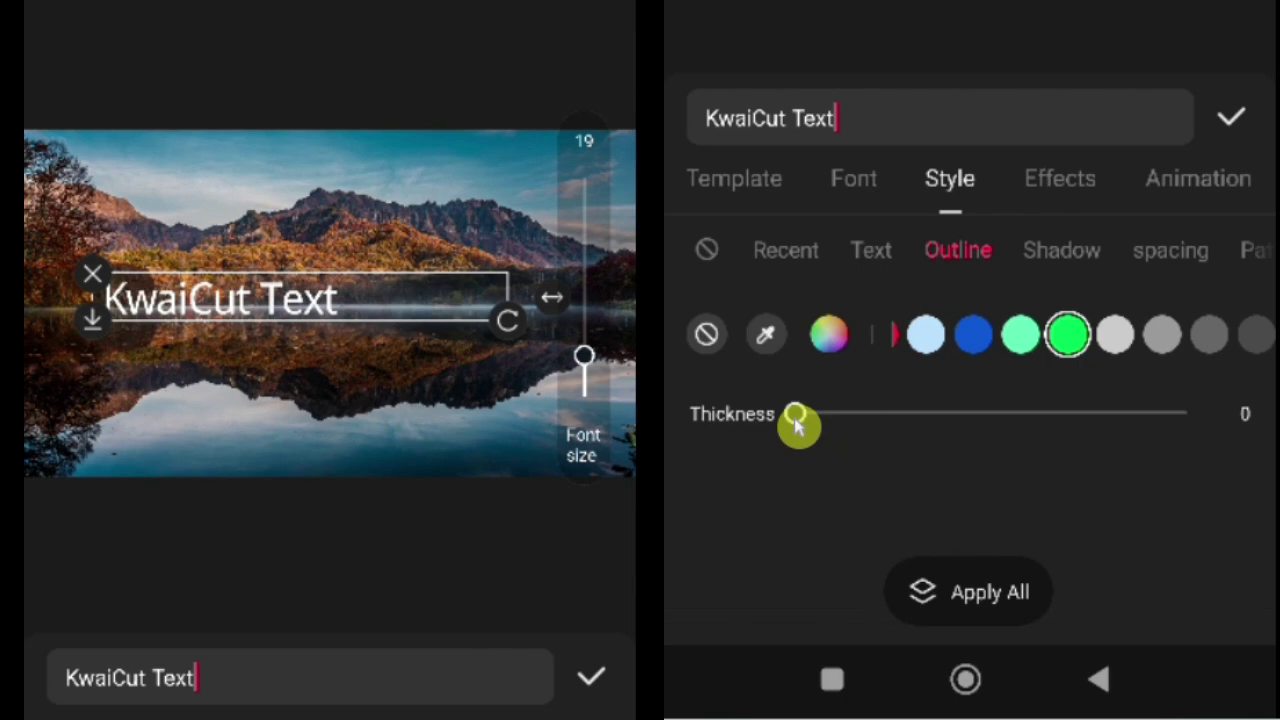
{"action": "left_click_drag", "start_coordinate": [797, 423], "coordinate": [843, 427]}
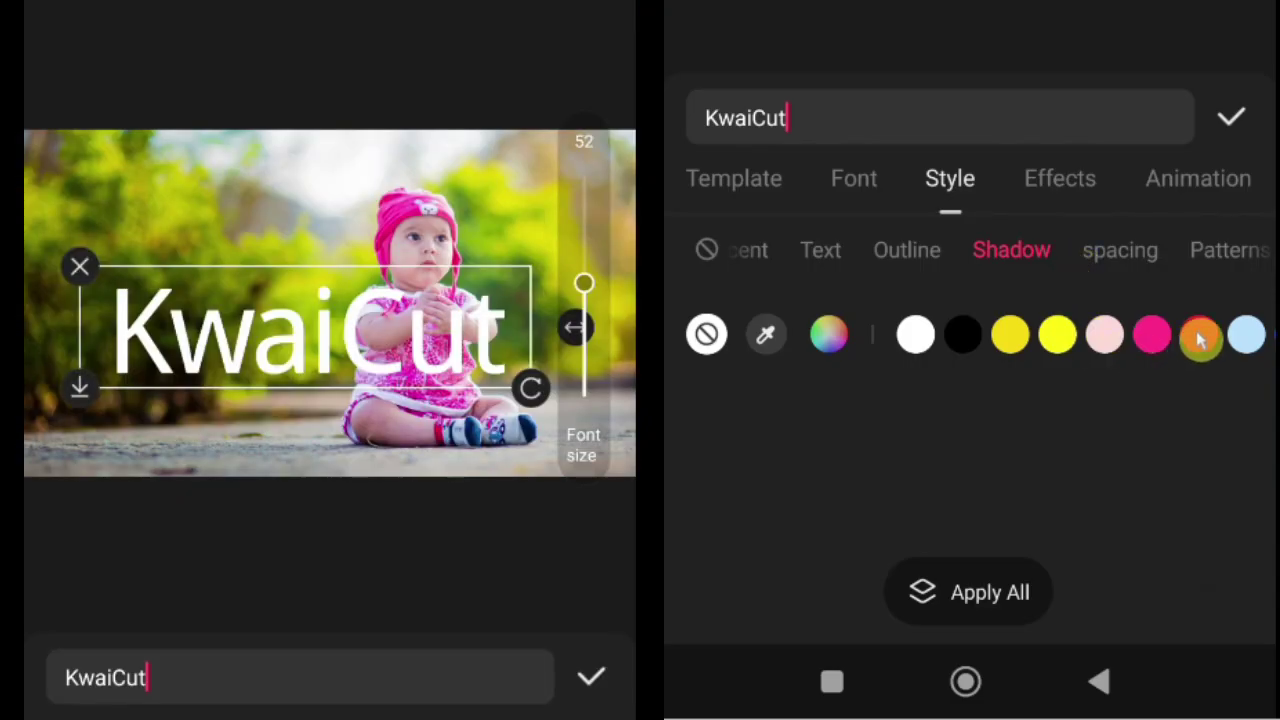
Step: Add a red, nearly opaque shadow with reduced blur, pushed further from the text
{"action": "left_click", "coordinate": [1200, 338]}
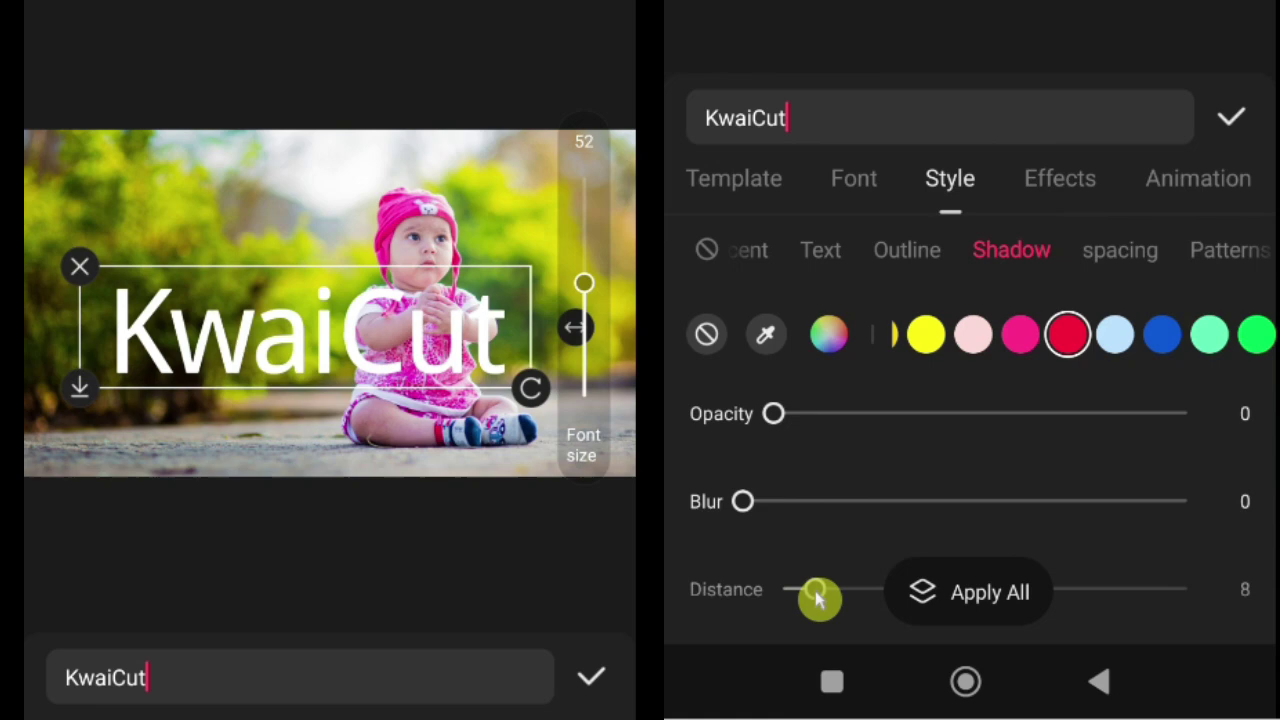
{"action": "mouse_move", "coordinate": [818, 597]}
{"action": "left_mouse_down"}
{"action": "mouse_move", "coordinate": [949, 594]}
{"action": "mouse_move", "coordinate": [819, 590]}
{"action": "left_mouse_up"}
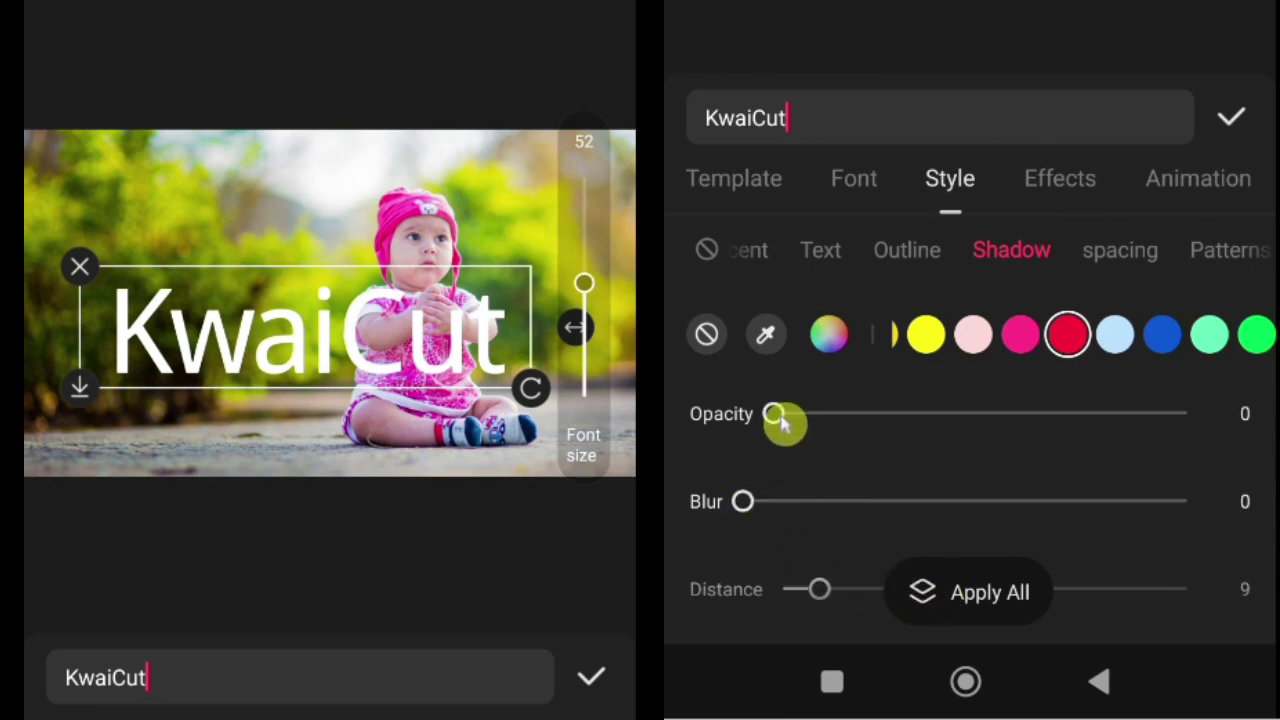
{"action": "left_click_drag", "start_coordinate": [884, 430], "coordinate": [1222, 395]}
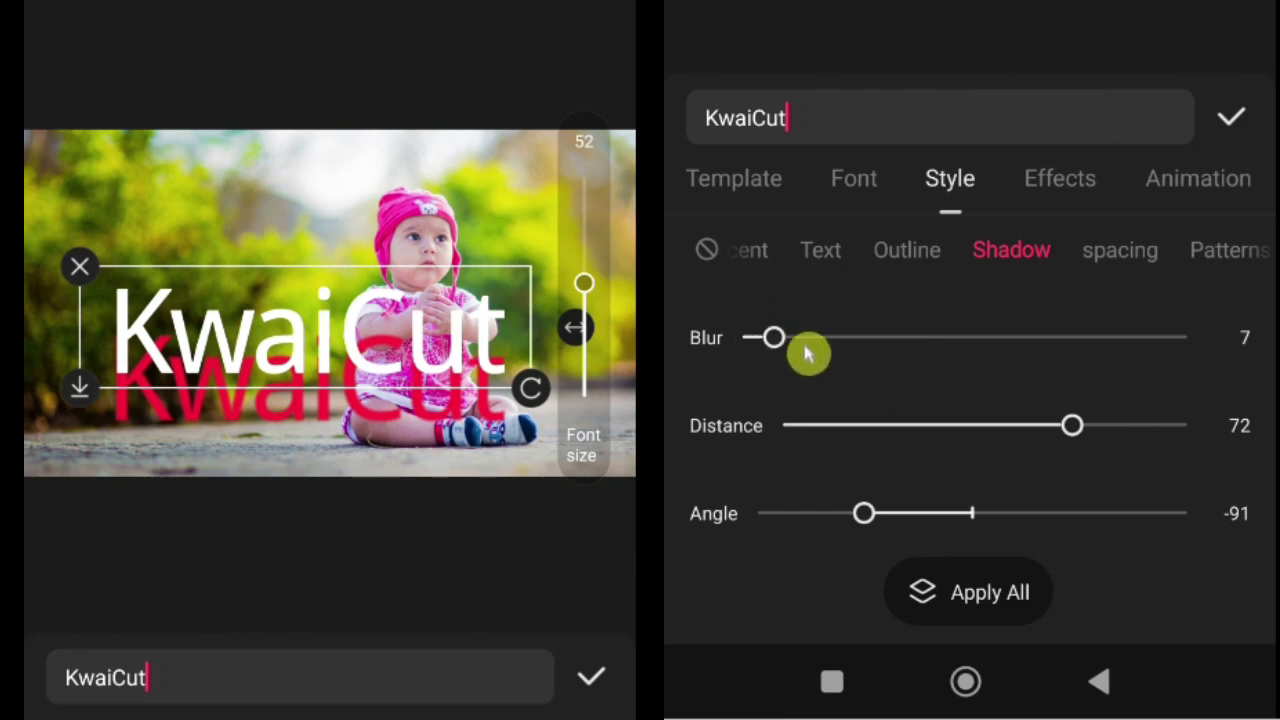
{"action": "left_click_drag", "start_coordinate": [938, 360], "coordinate": [1163, 366]}
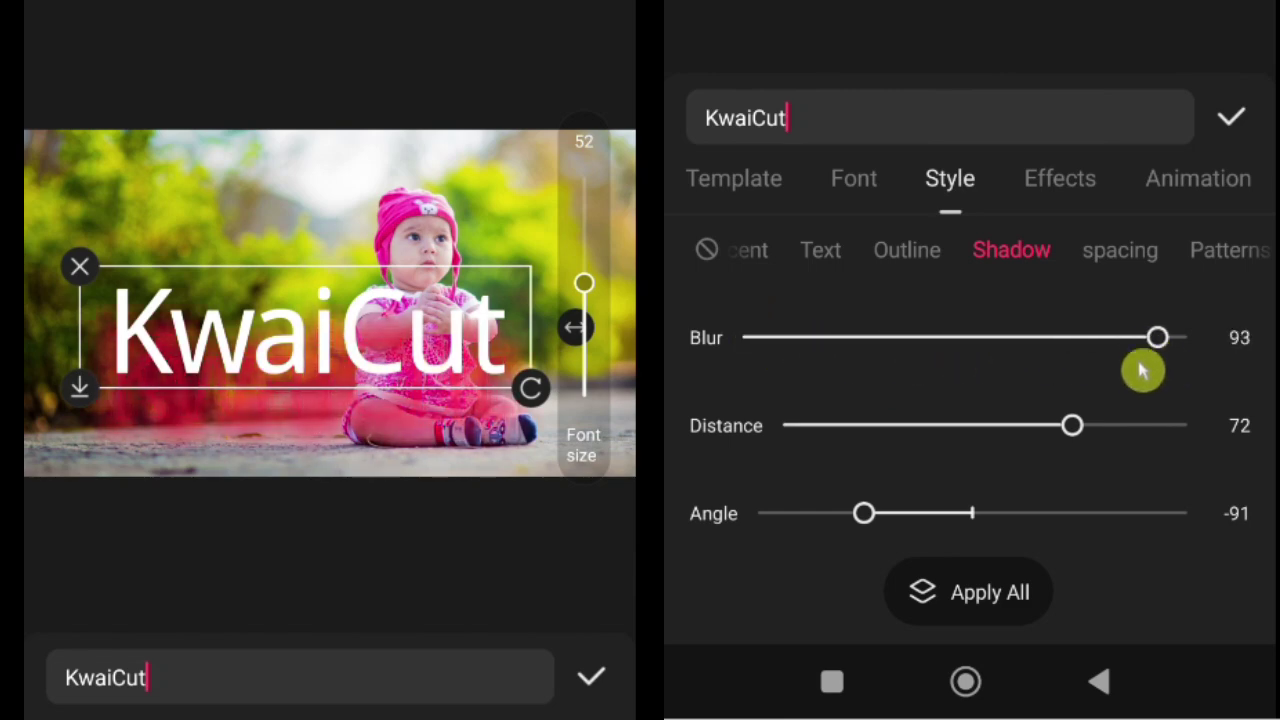
{"action": "left_click_drag", "start_coordinate": [1003, 371], "coordinate": [876, 372]}
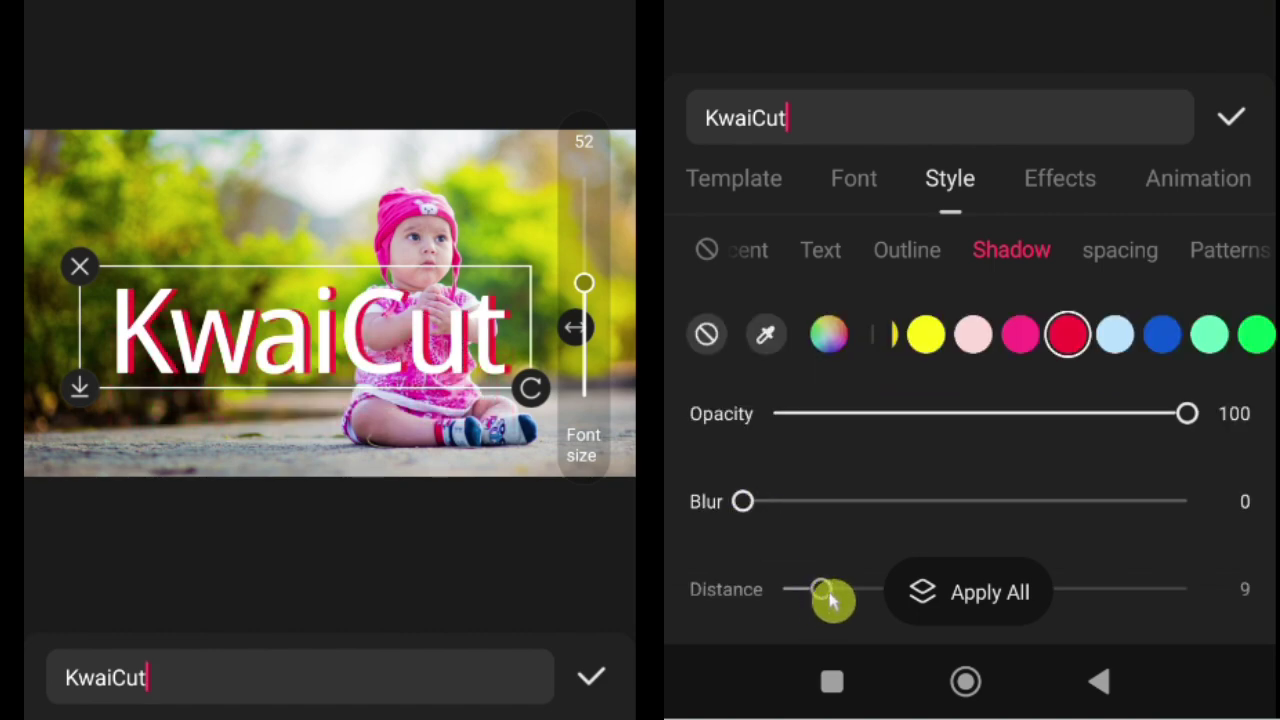
{"action": "left_click_drag", "start_coordinate": [830, 596], "coordinate": [940, 600]}
Step: Adjust the shadow angle and distance so it sits close below the white text
{"action": "scroll", "coordinate": [1065, 365], "scroll_direction": "down", "scroll_amount": 3}
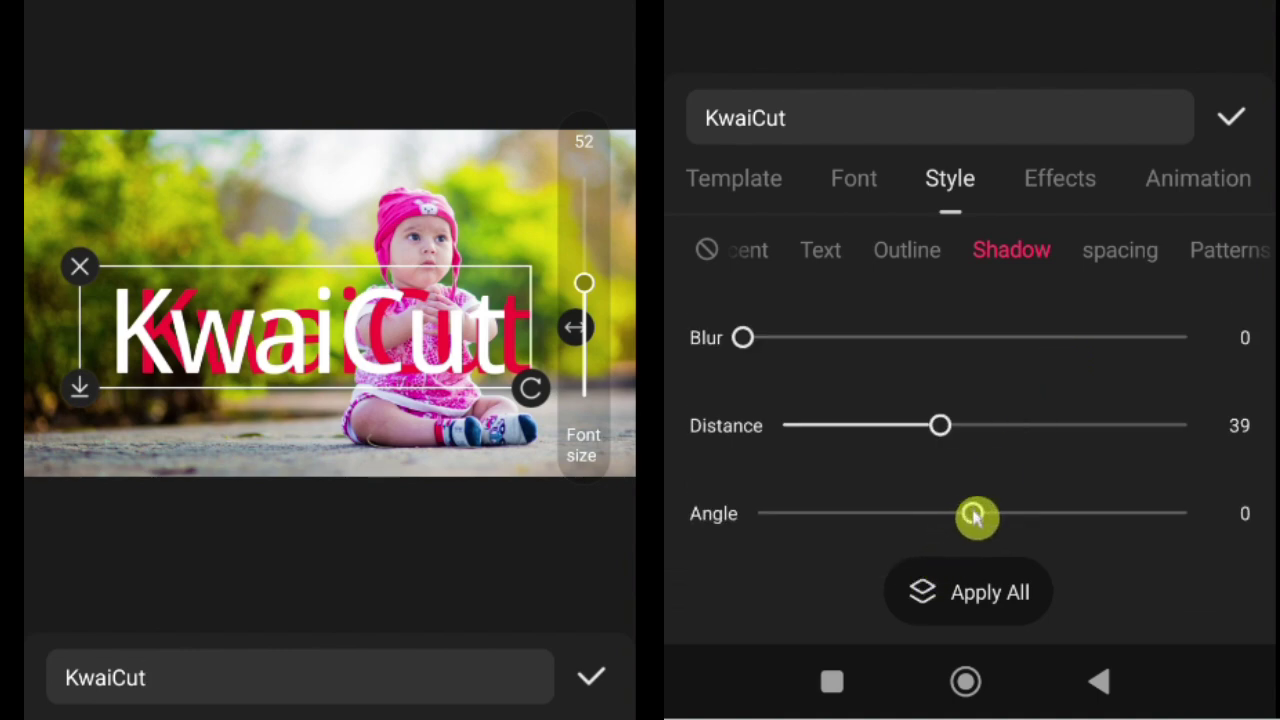
{"action": "left_click_drag", "start_coordinate": [973, 513], "coordinate": [866, 513]}
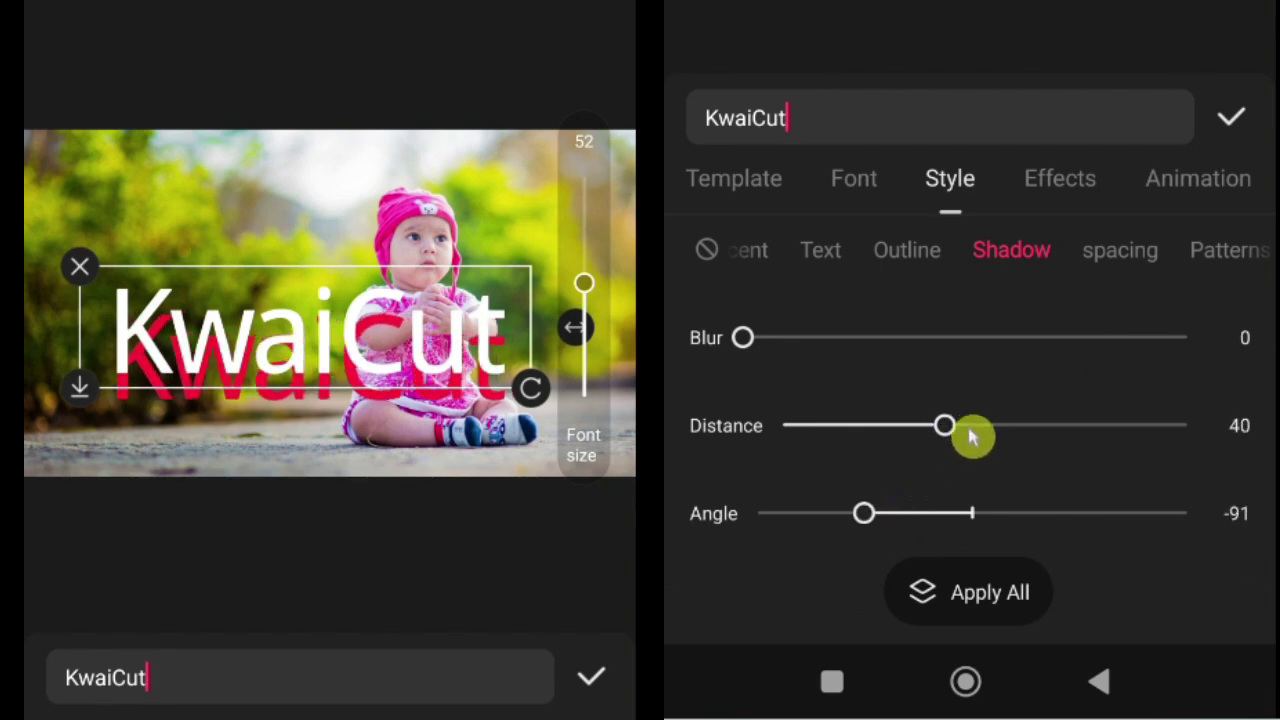
{"action": "left_click_drag", "start_coordinate": [970, 430], "coordinate": [1190, 426]}
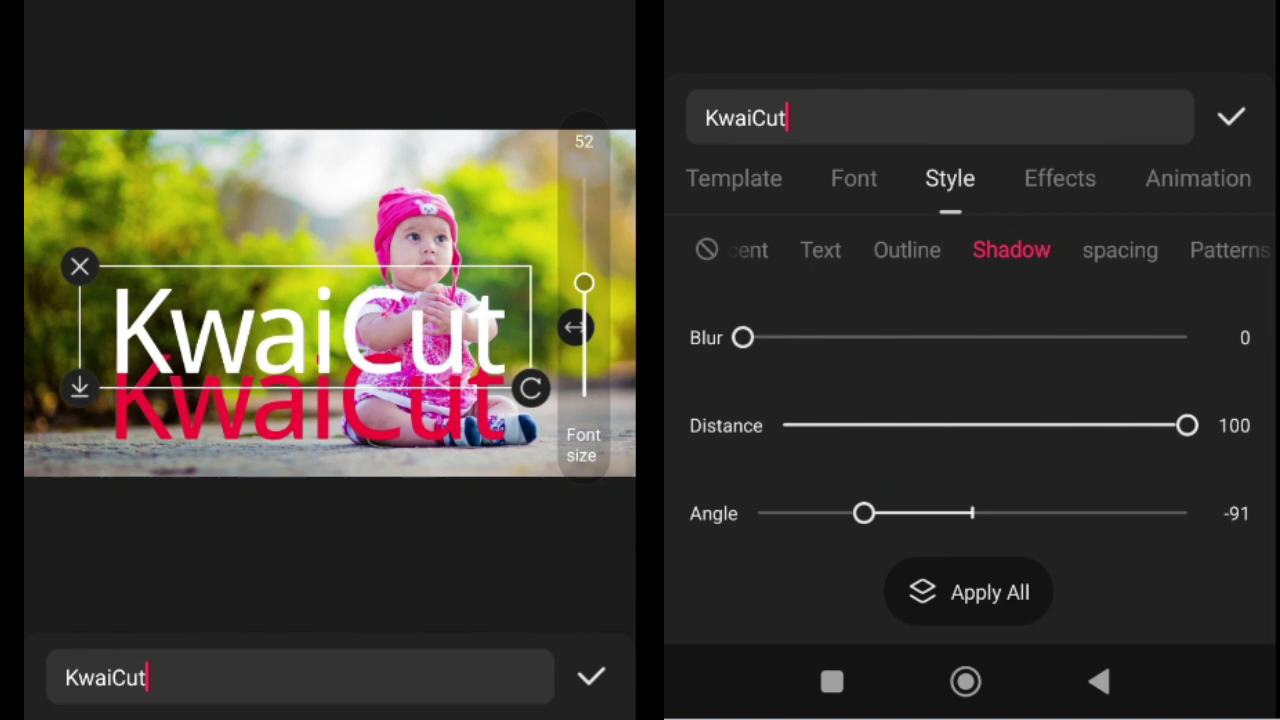
{"action": "left_click_drag", "start_coordinate": [1124, 450], "coordinate": [865, 410]}
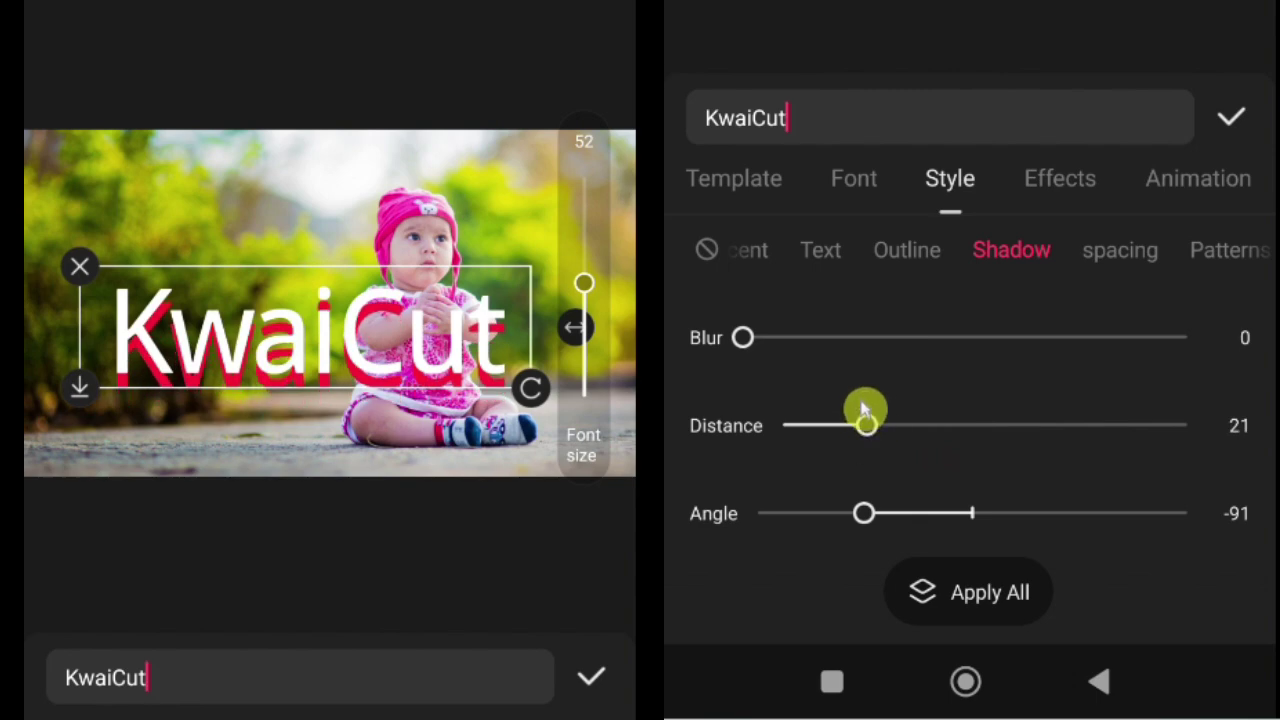
{"action": "left_click", "coordinate": [1125, 250]}
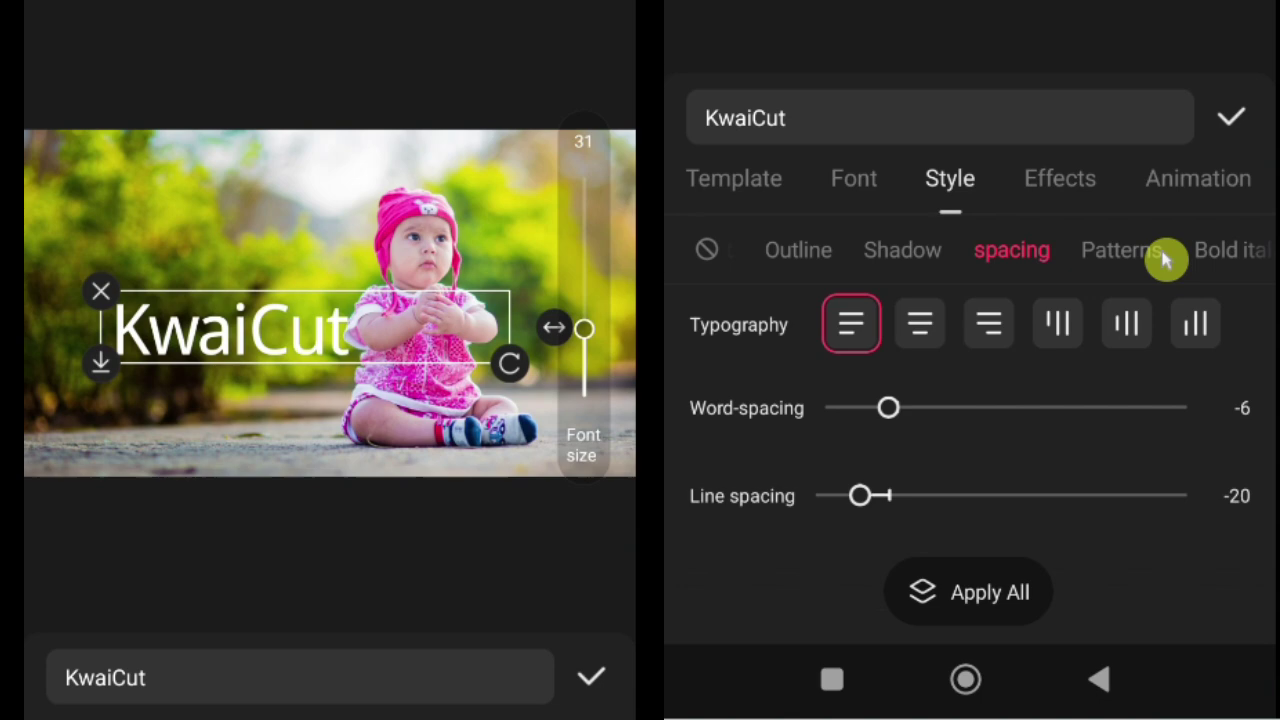
Step: Make the title red and try alignments and vertical layouts, ending left-aligned horizontal
{"action": "left_click", "coordinate": [866, 268]}
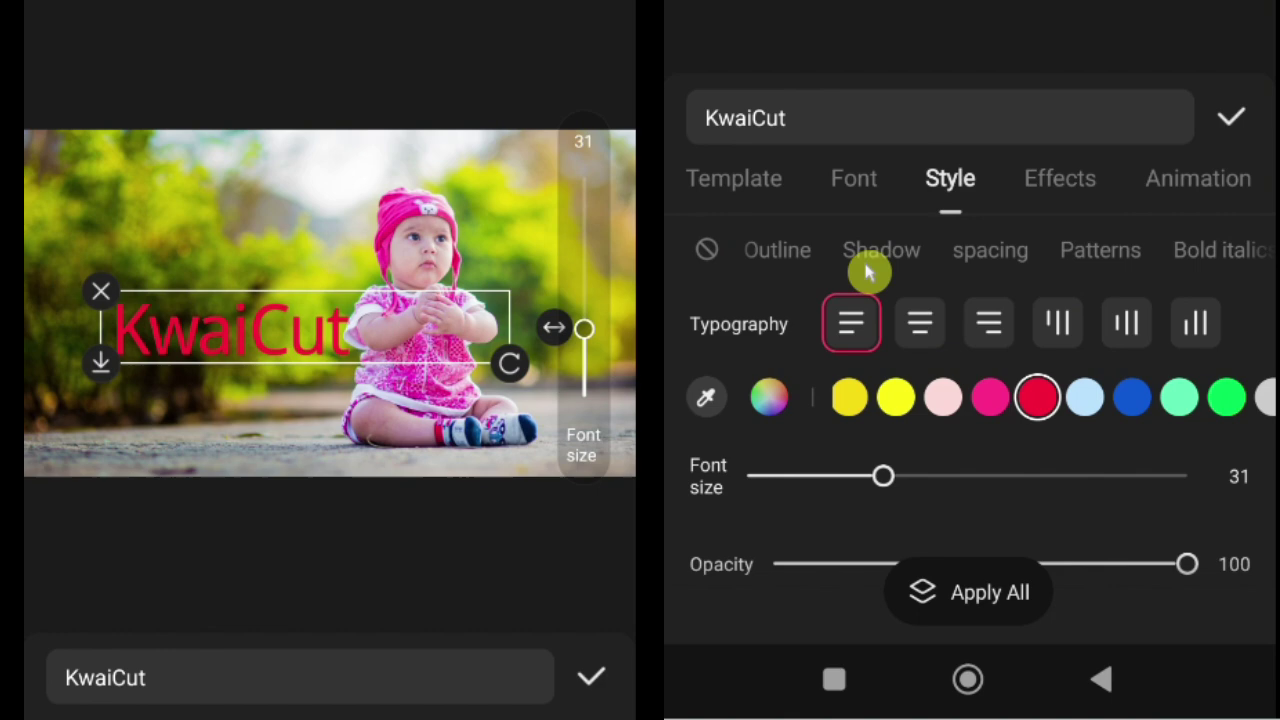
{"action": "left_click", "coordinate": [988, 252]}
{"action": "left_click", "coordinate": [920, 338]}
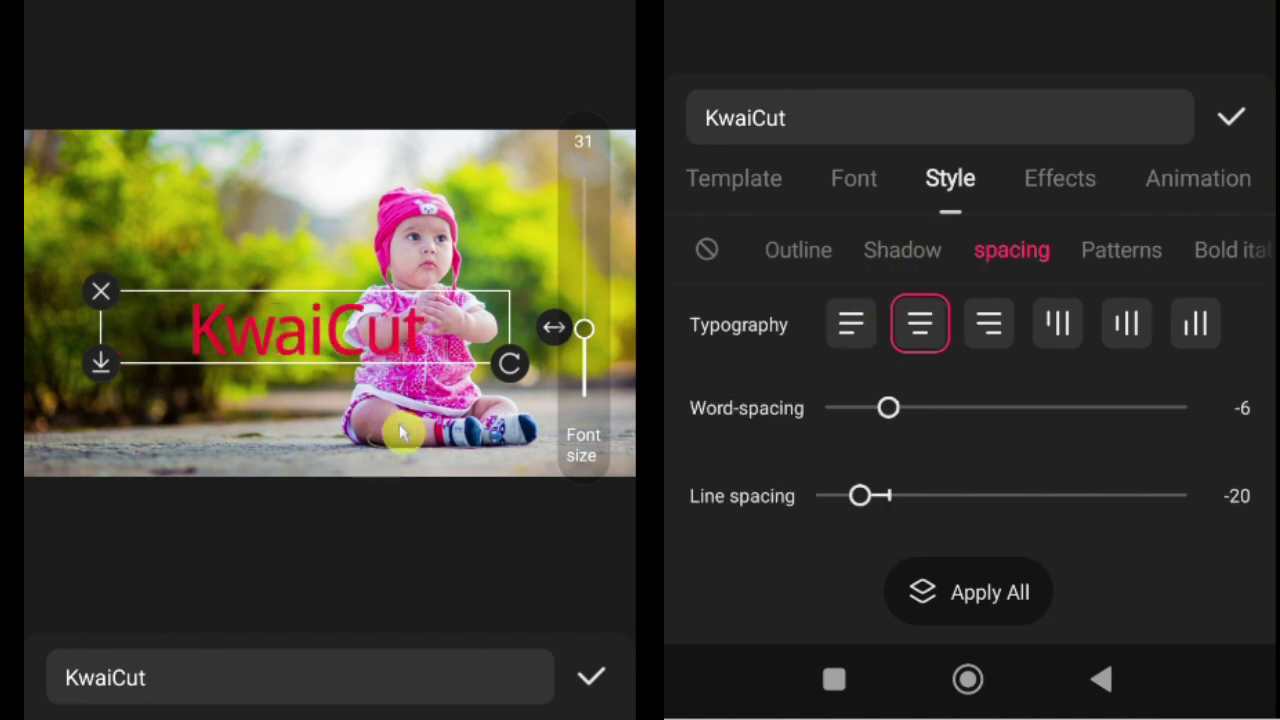
{"action": "left_click", "coordinate": [1005, 335]}
{"action": "left_click", "coordinate": [1063, 345]}
{"action": "left_click", "coordinate": [1122, 334]}
{"action": "left_click", "coordinate": [1185, 335]}
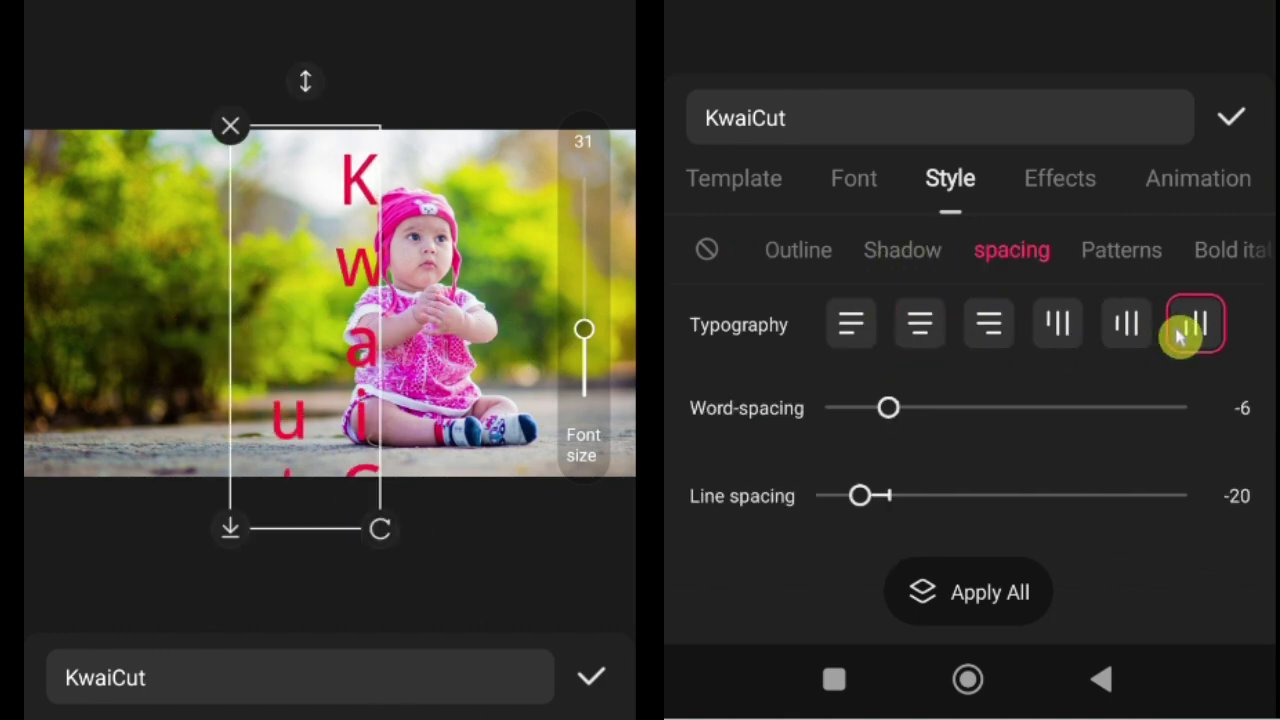
{"action": "left_click", "coordinate": [849, 323]}
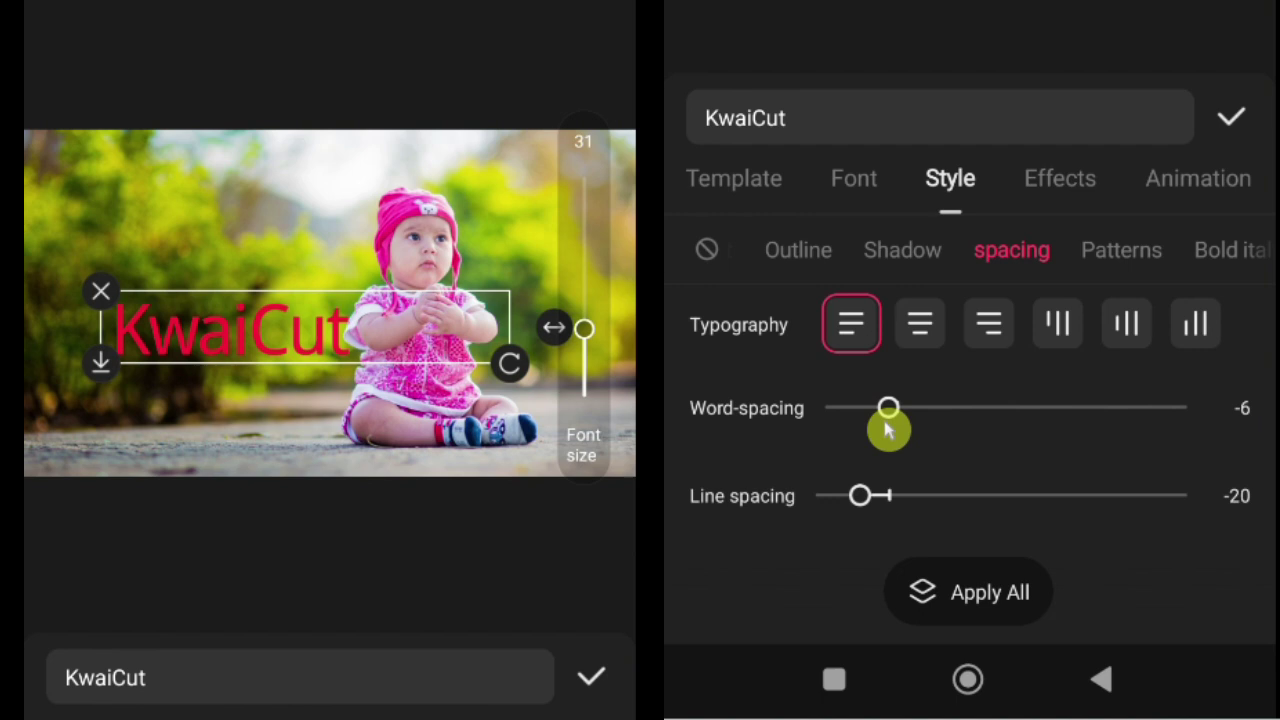
Step: Widen letter spacing, set word-spacing to 109 and line spacing to 43
{"action": "left_click_drag", "start_coordinate": [903, 415], "coordinate": [1063, 423]}
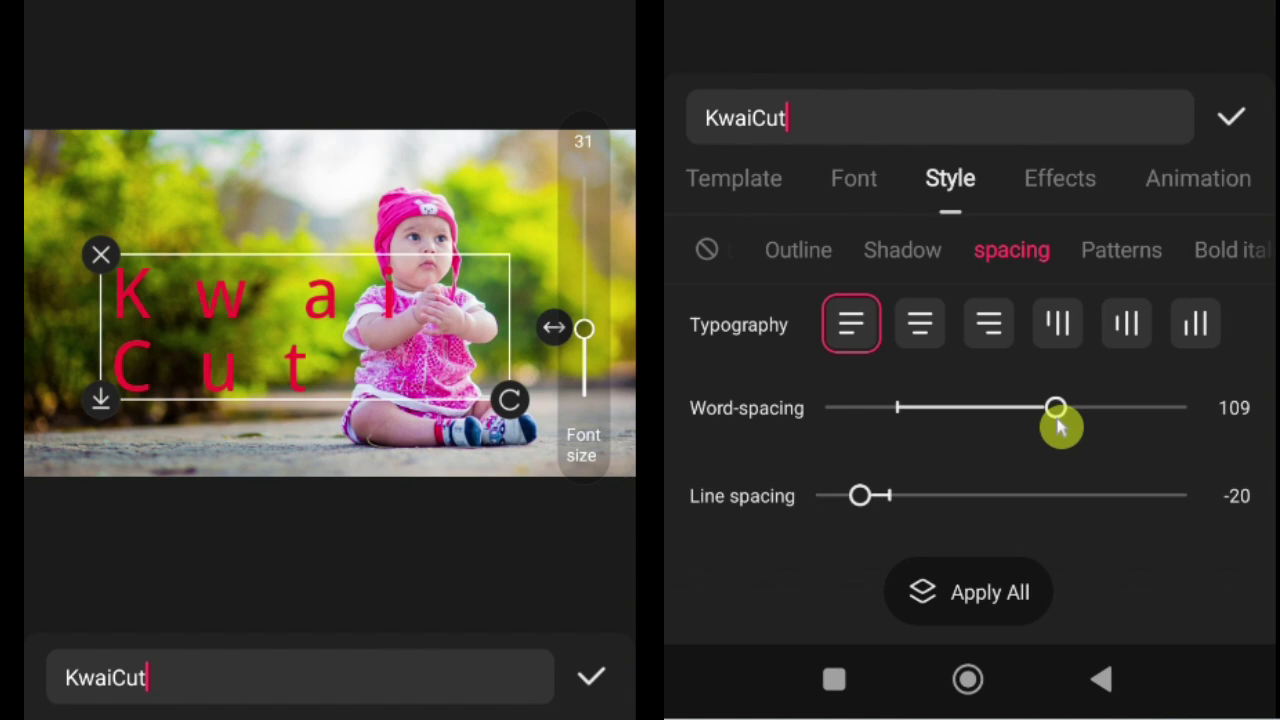
{"action": "left_click_drag", "start_coordinate": [866, 511], "coordinate": [676, 458]}
{"action": "left_click_drag", "start_coordinate": [871, 508], "coordinate": [977, 535]}
{"action": "left_click", "coordinate": [1121, 254]}
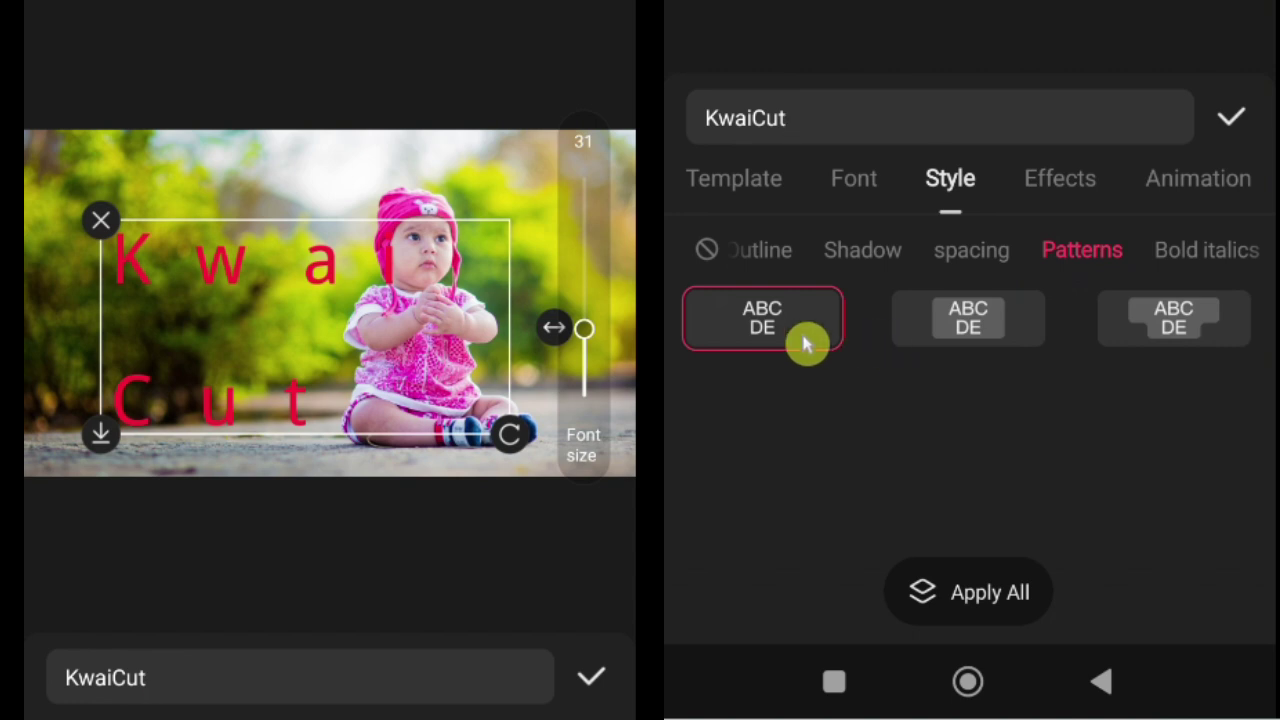
Step: Try yellow, black and grey background boxes behind the title, then remove the box
{"action": "left_click", "coordinate": [1003, 338]}
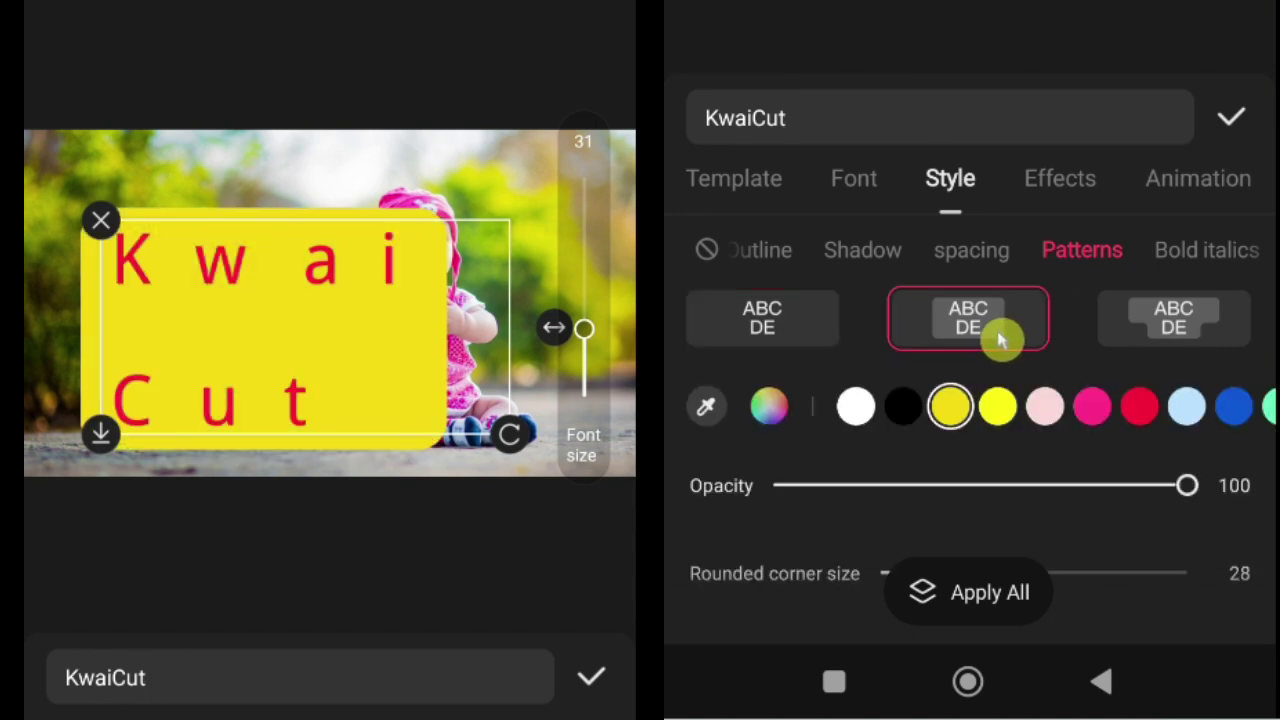
{"action": "left_click", "coordinate": [903, 406]}
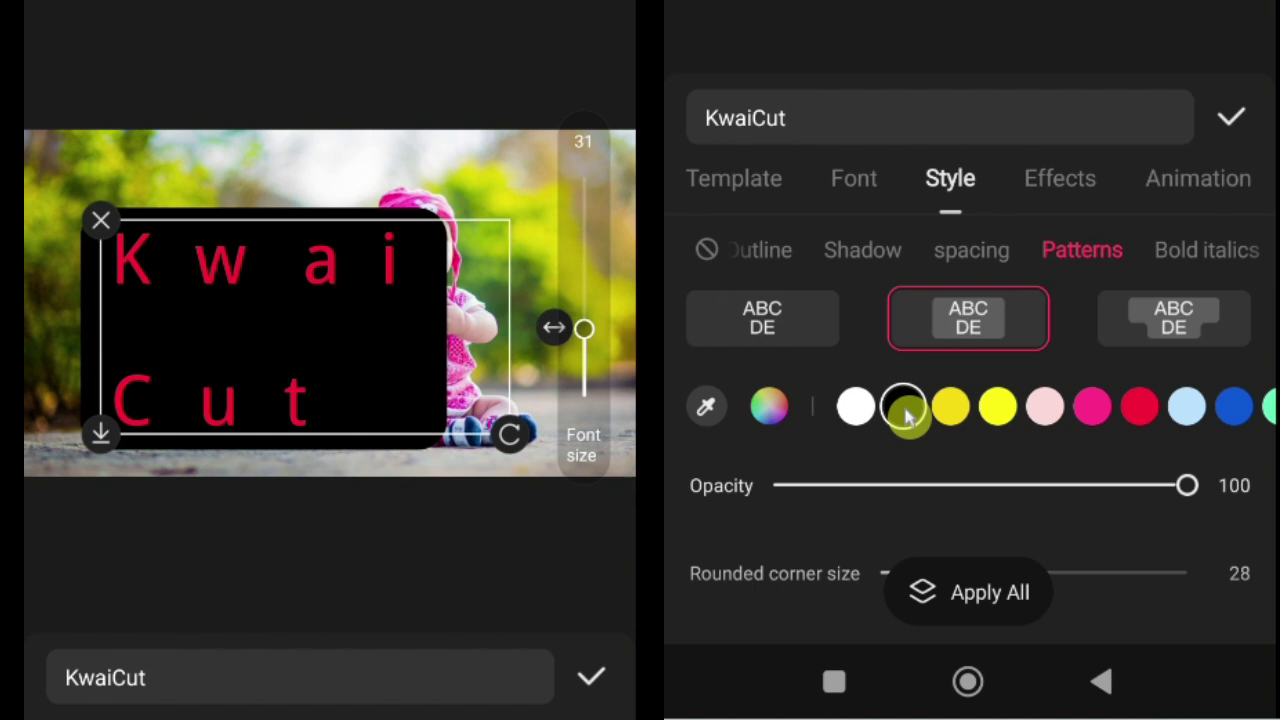
{"action": "left_click_drag", "start_coordinate": [1168, 412], "coordinate": [891, 409]}
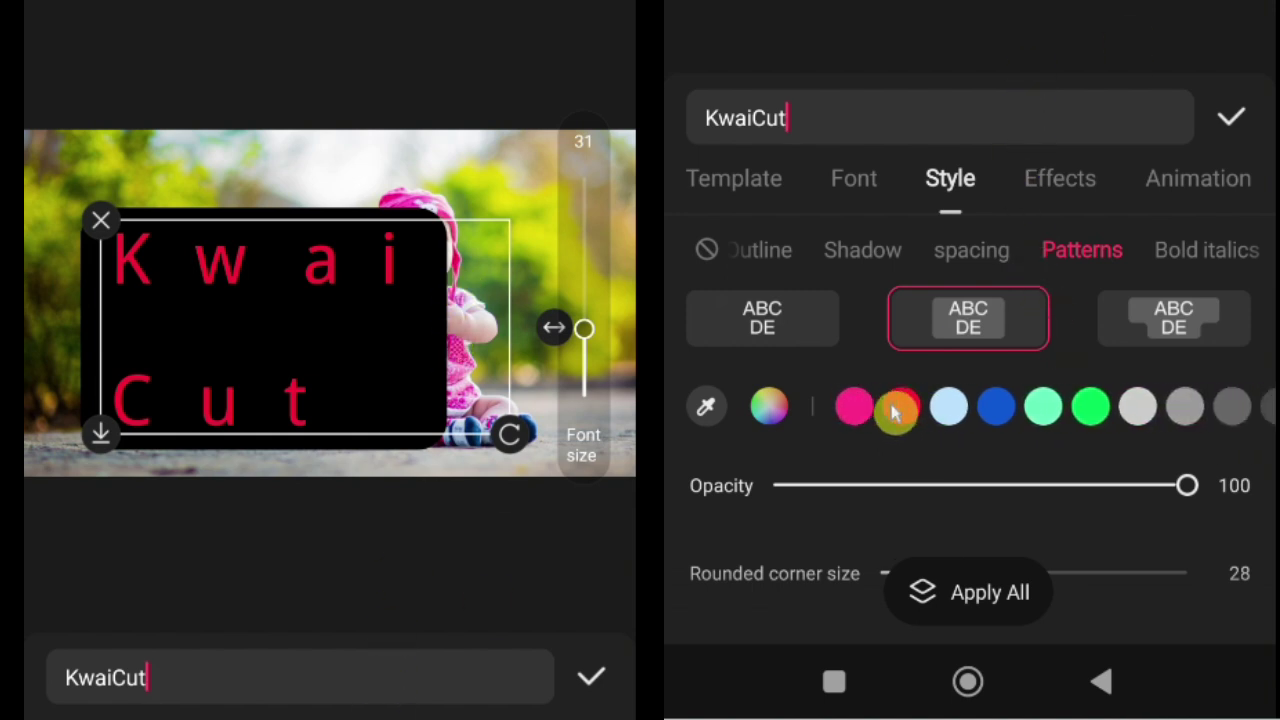
{"action": "left_click", "coordinate": [1207, 407]}
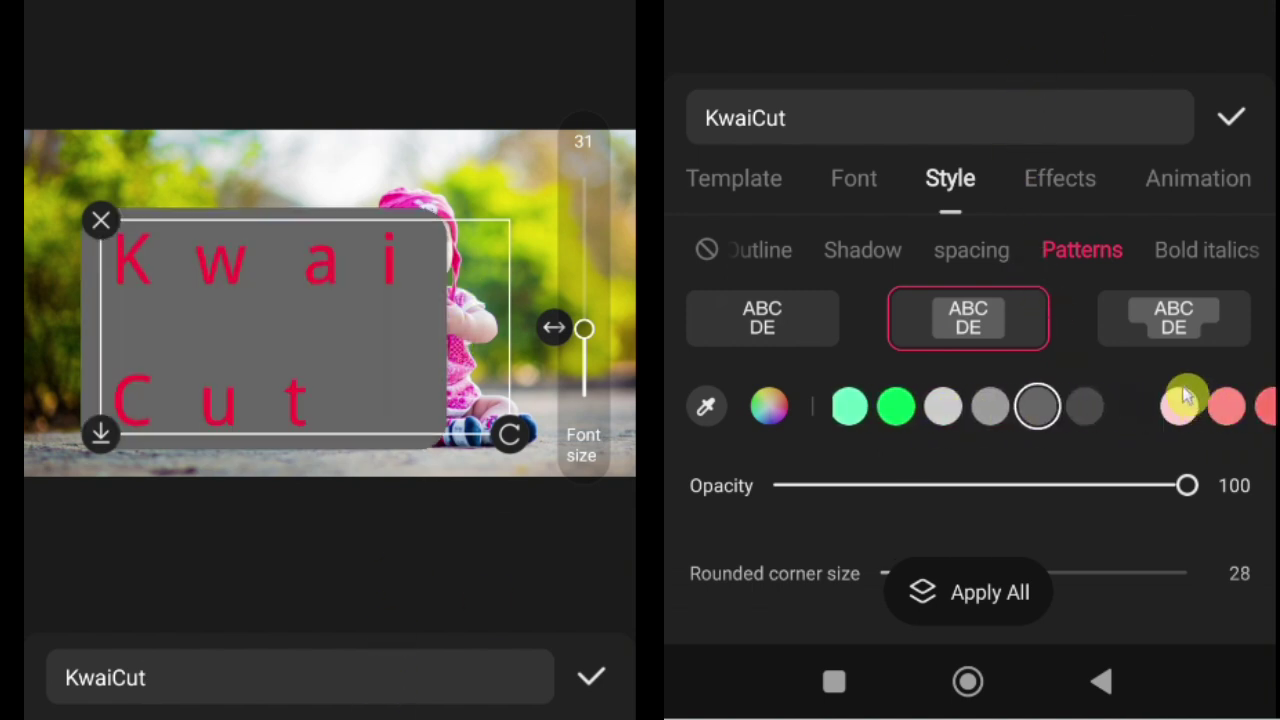
{"action": "left_click", "coordinate": [1120, 256]}
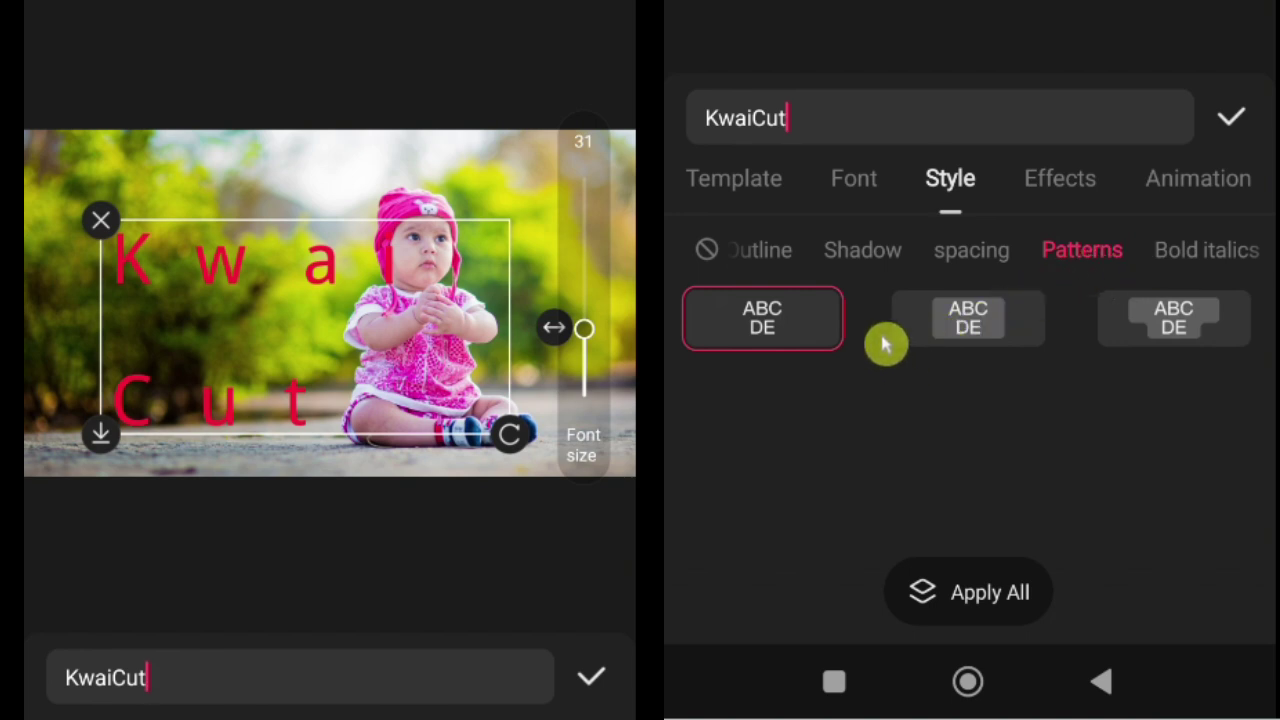
Step: Retry yellow, black and dark grey backgrounds with rounded per-line bars, then choose no background
{"action": "left_click", "coordinate": [1003, 340]}
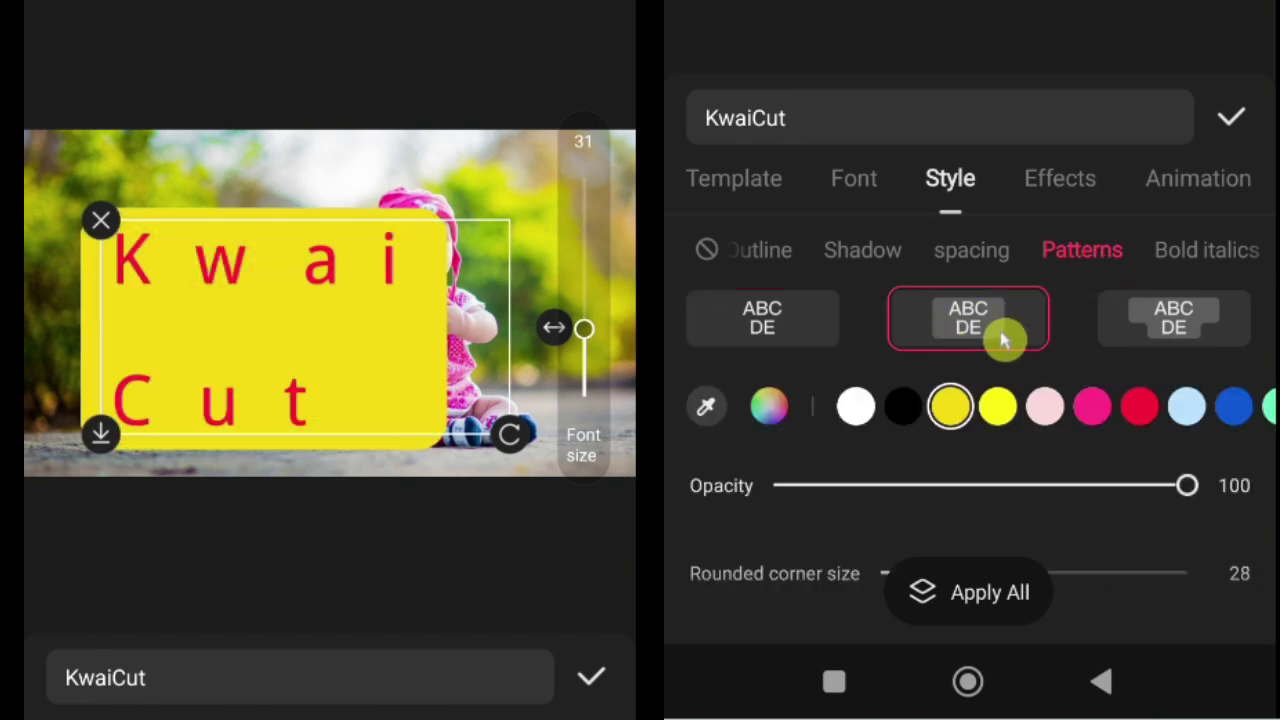
{"action": "left_click", "coordinate": [903, 403]}
{"action": "left_click_drag", "start_coordinate": [1119, 396], "coordinate": [895, 412]}
{"action": "left_click", "coordinate": [1200, 404]}
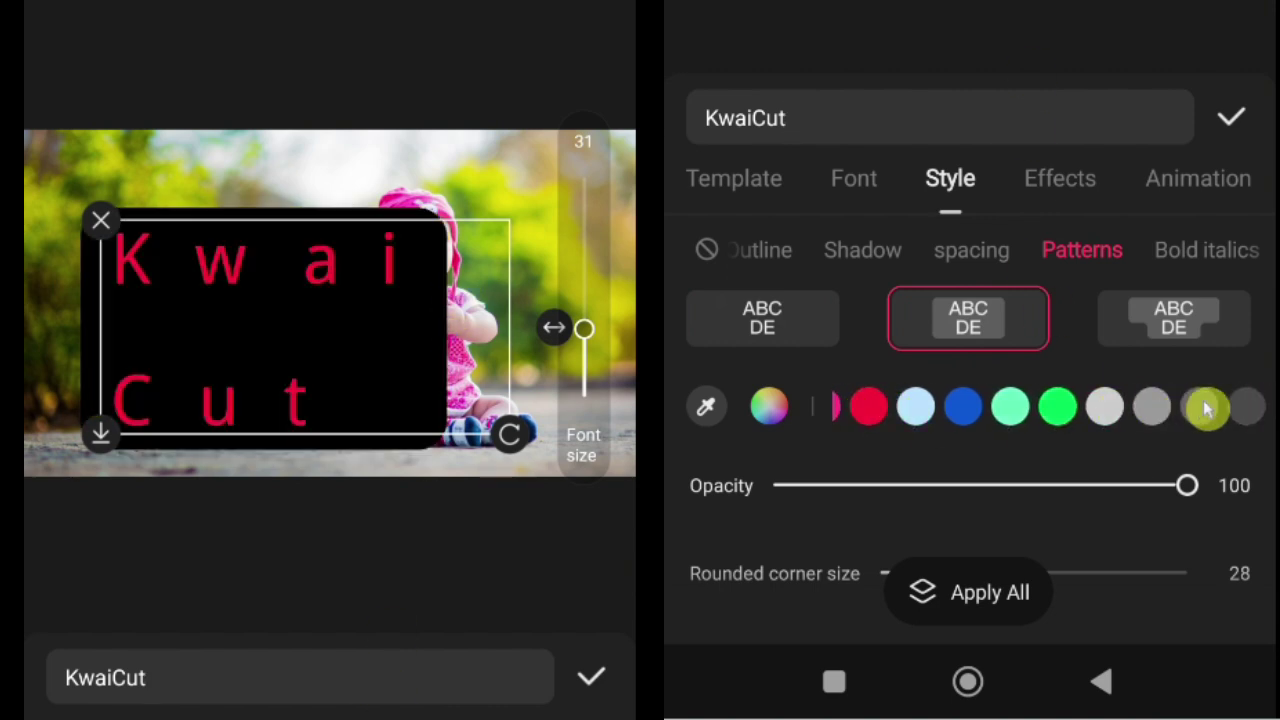
{"action": "left_click", "coordinate": [1180, 322]}
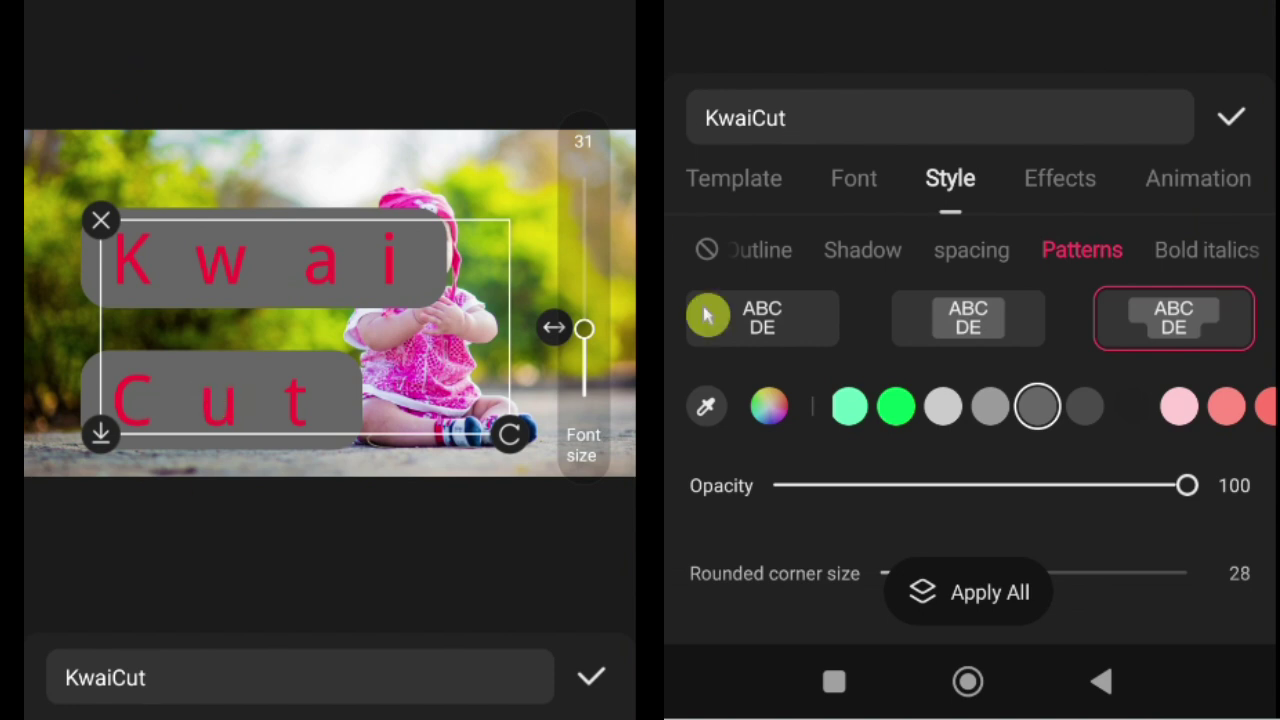
{"action": "left_click", "coordinate": [760, 336]}
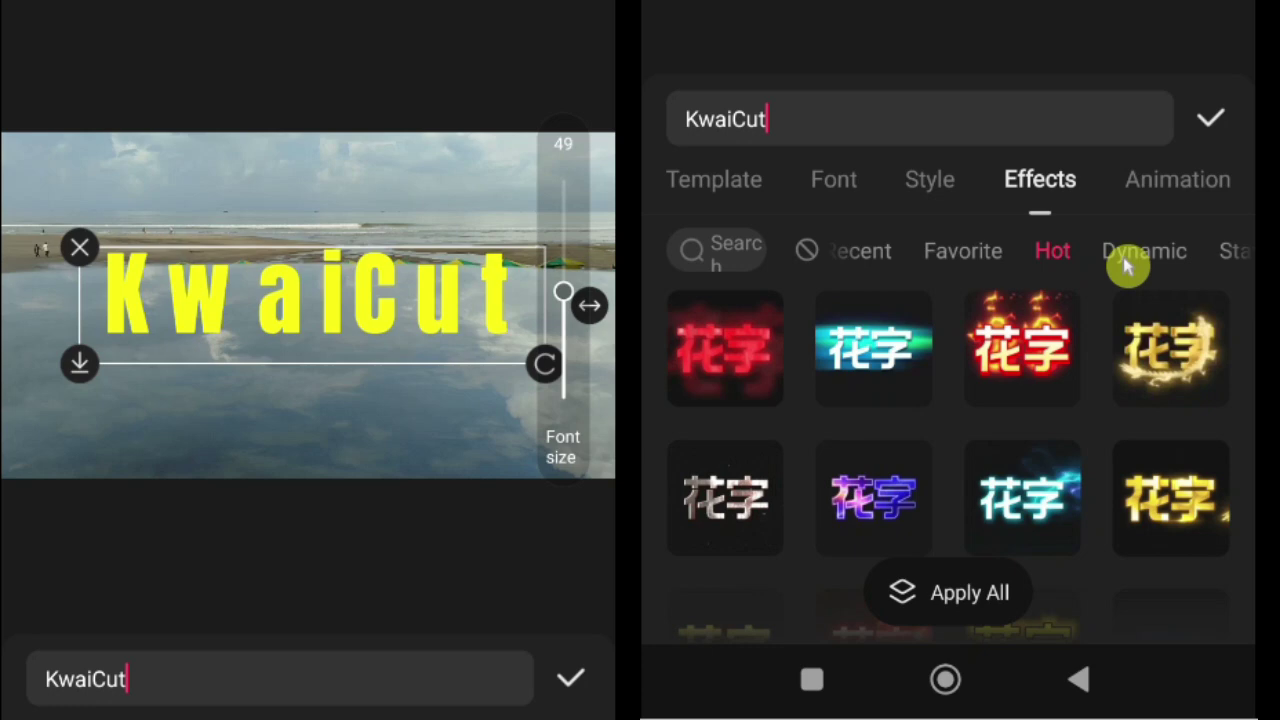
Step: Browse the Dynamic, Static, Blue, Red, 新年 and Hot text effect categories
{"action": "left_click", "coordinate": [1122, 255]}
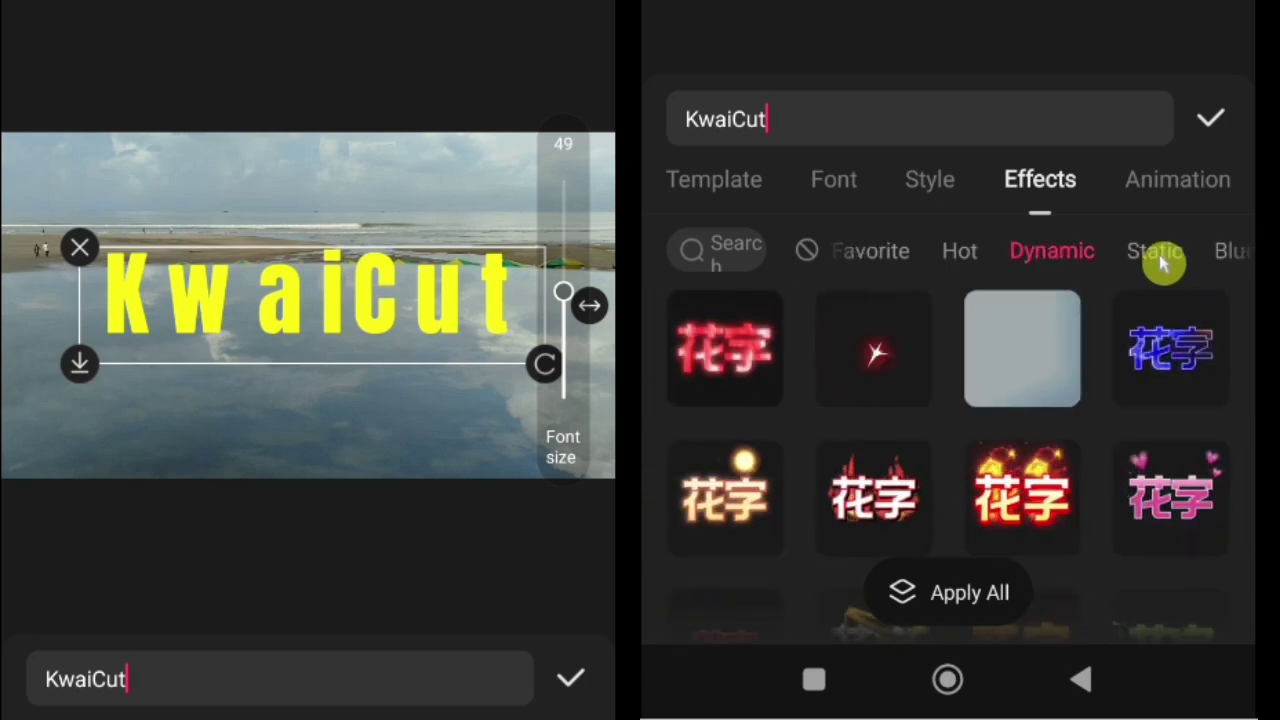
{"action": "left_click", "coordinate": [1159, 254]}
{"action": "left_click", "coordinate": [1156, 249]}
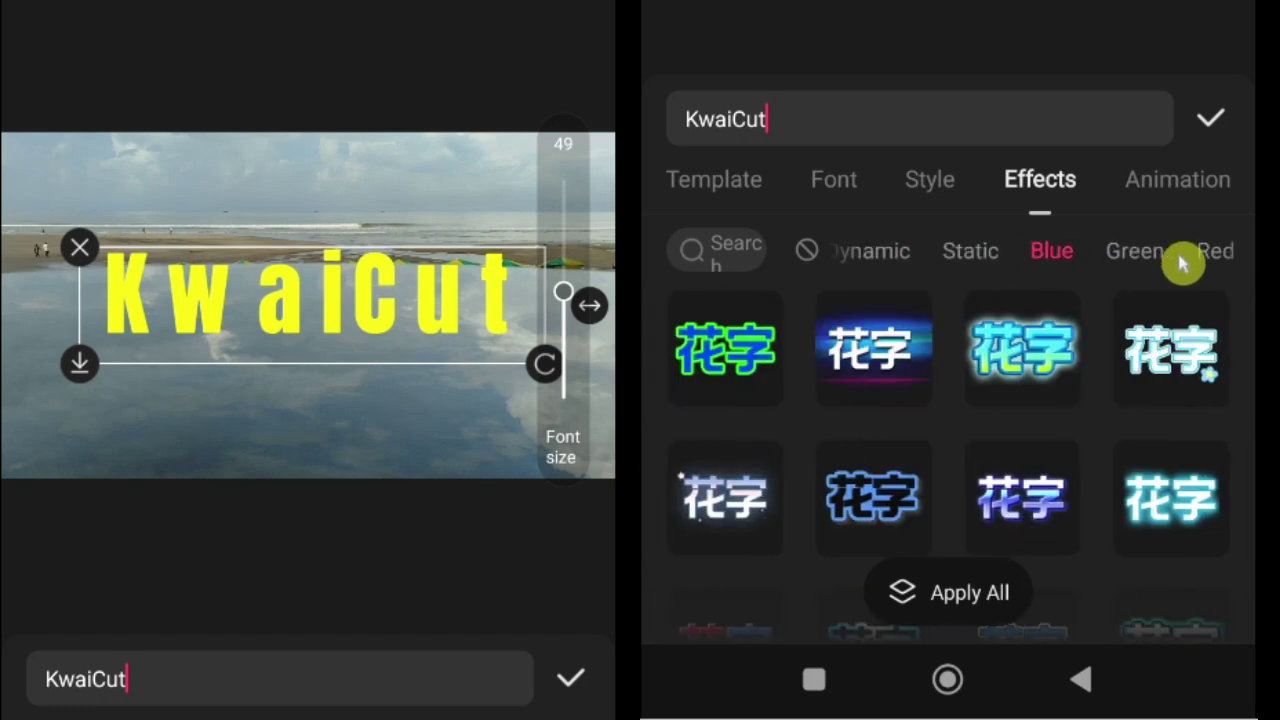
{"action": "left_click", "coordinate": [1199, 262]}
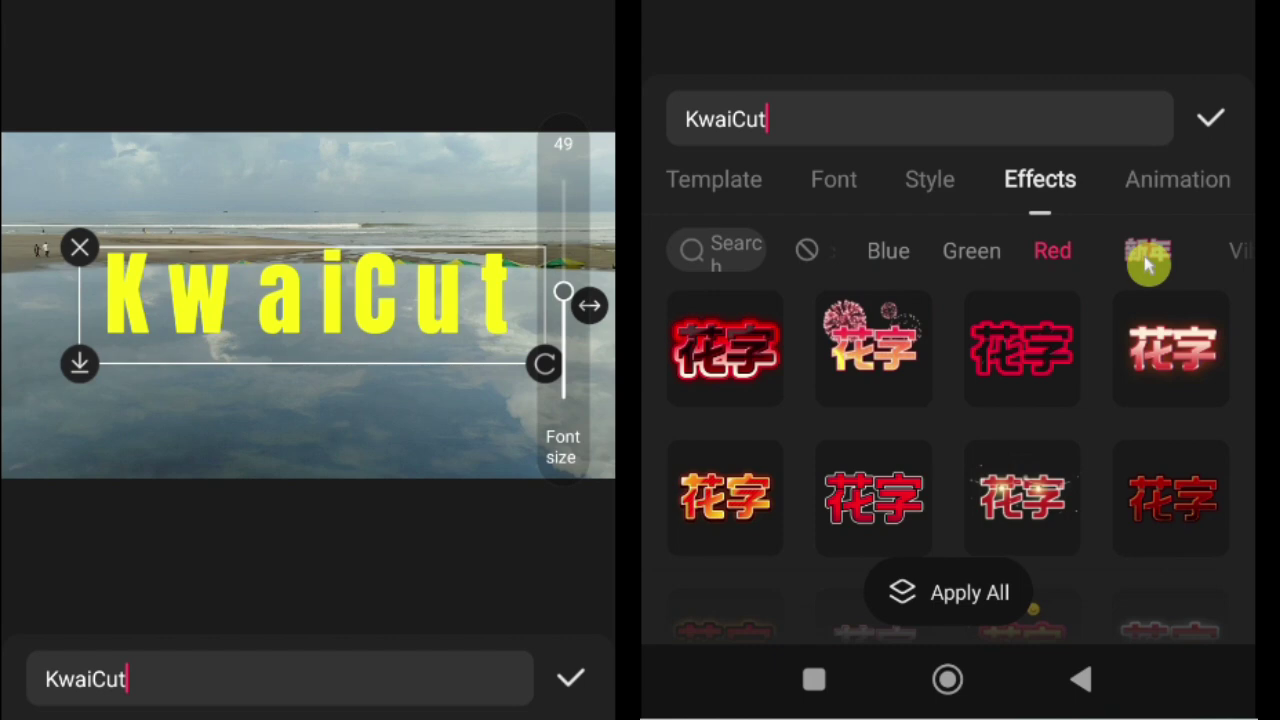
{"action": "left_click", "coordinate": [1149, 263]}
{"action": "left_click", "coordinate": [935, 257]}
{"action": "left_click_drag", "start_coordinate": [889, 263], "coordinate": [1217, 278]}
{"action": "left_click", "coordinate": [1019, 259]}
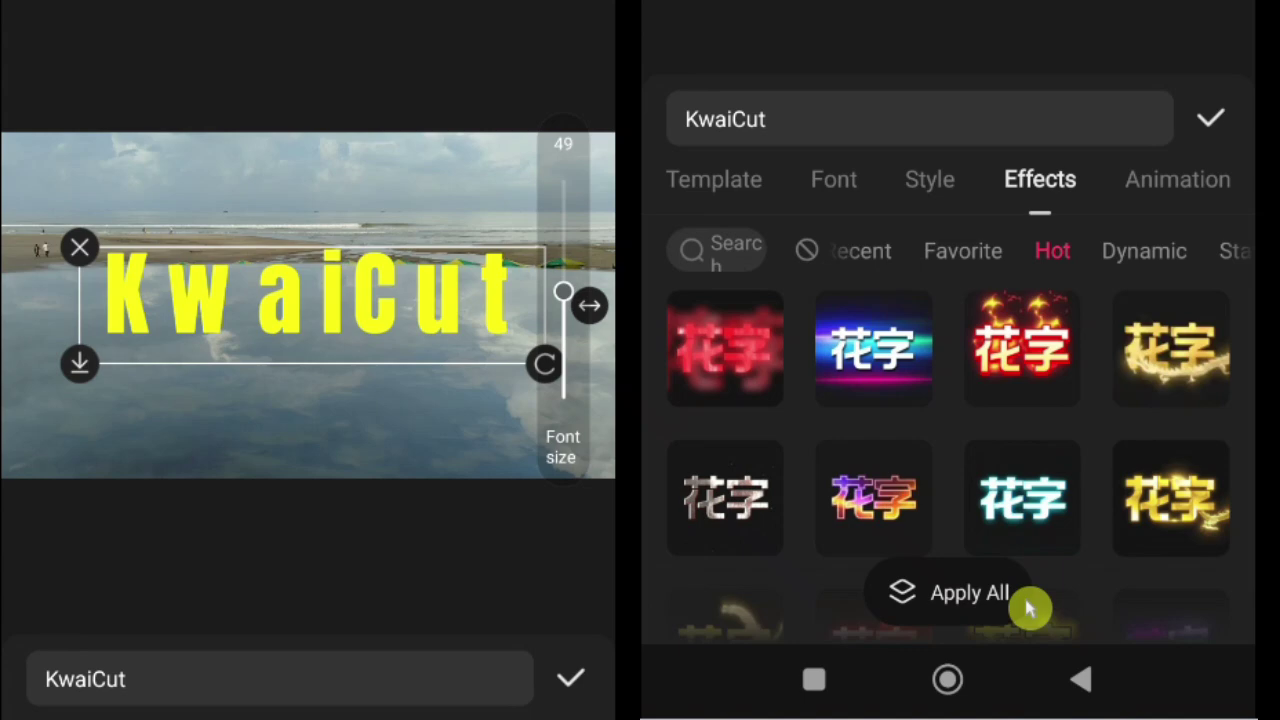
Step: Try purple gradient and gold effects, then apply the red burning-fire effect
{"action": "left_click", "coordinate": [877, 514]}
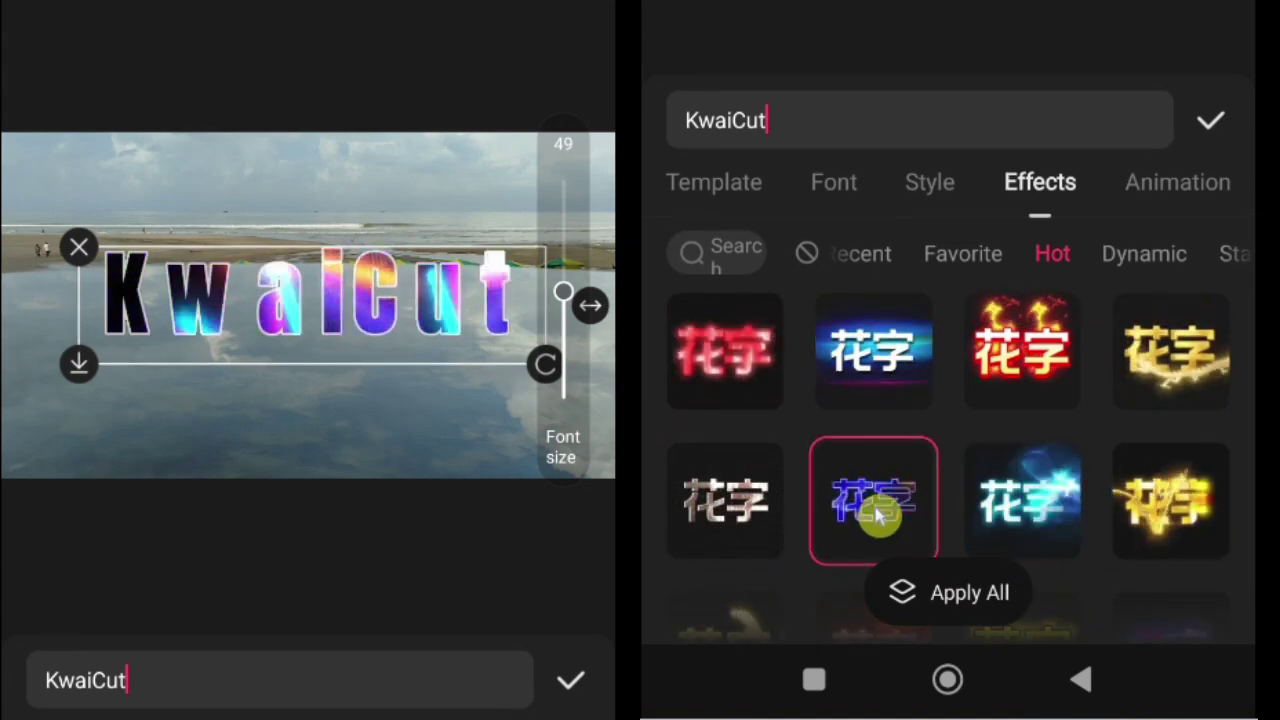
{"action": "left_click", "coordinate": [1157, 369]}
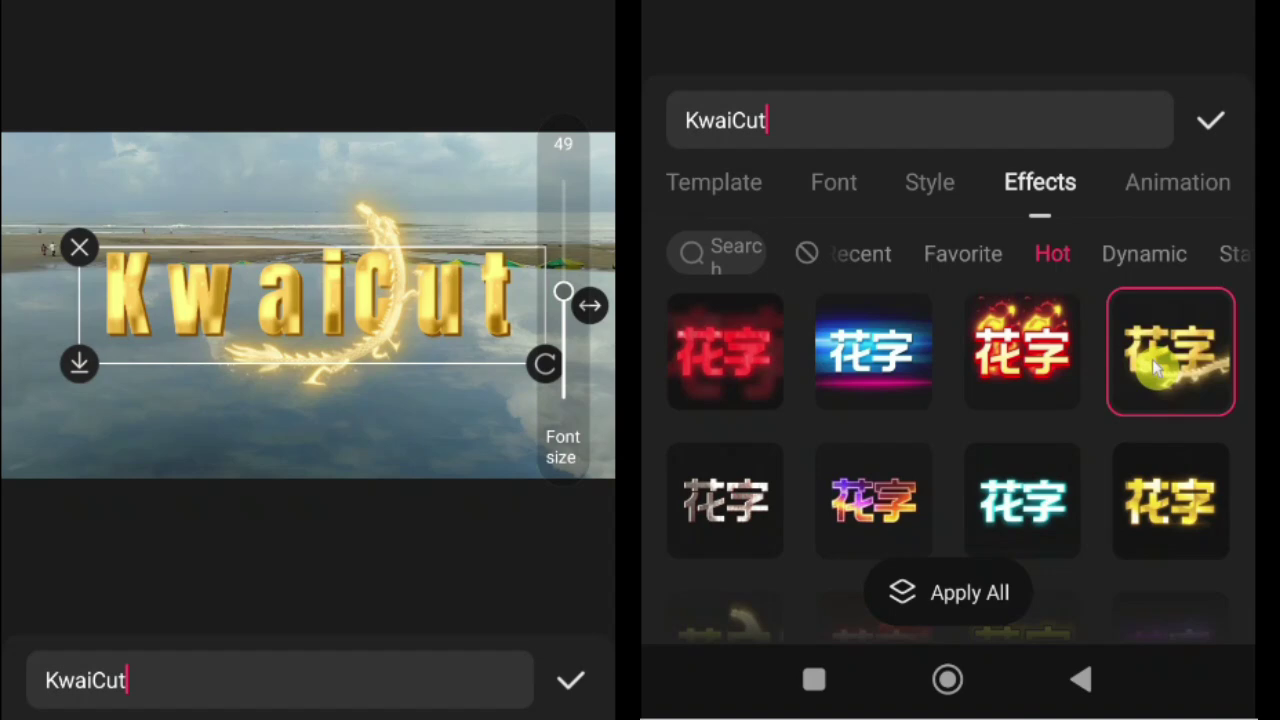
{"action": "left_click", "coordinate": [1155, 367]}
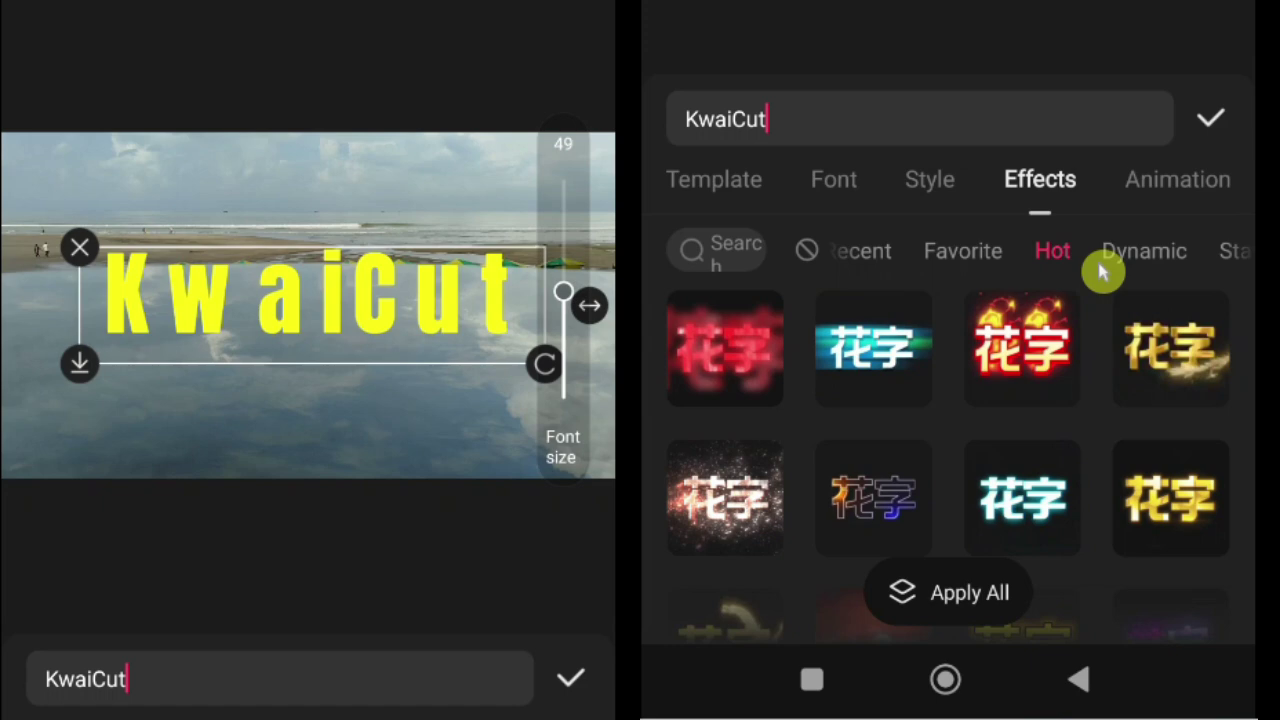
{"action": "left_click", "coordinate": [1157, 363]}
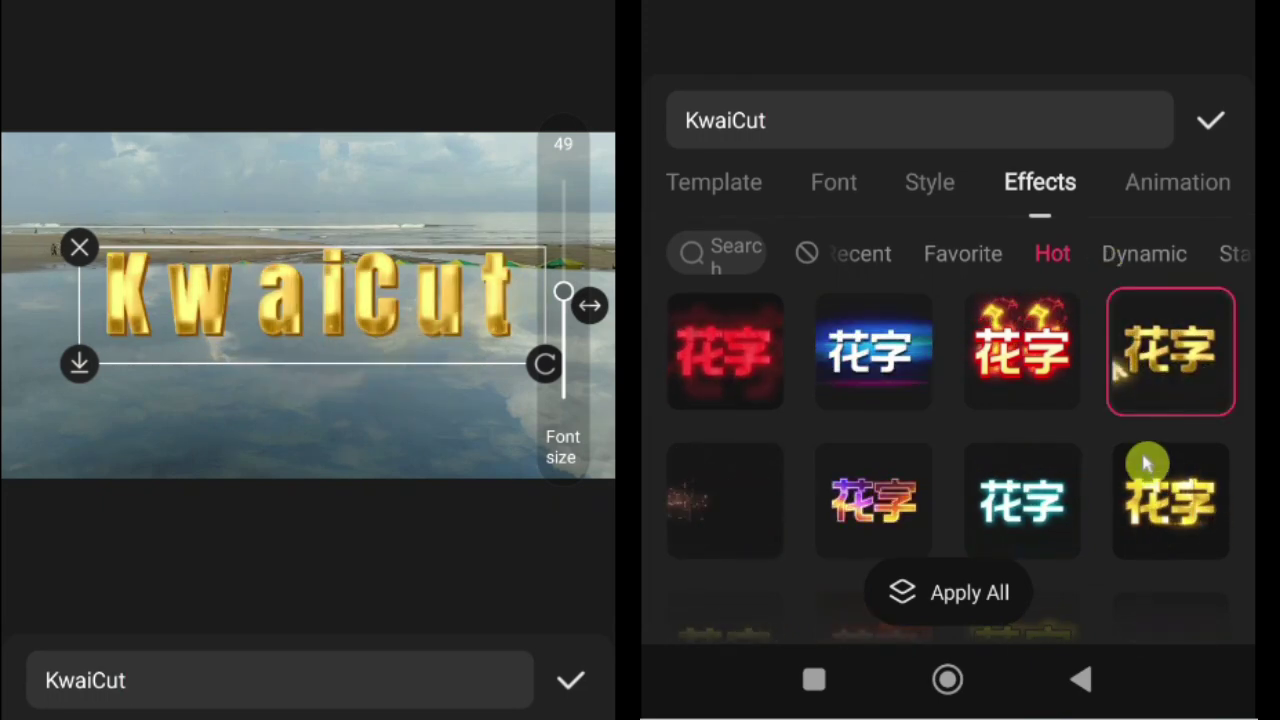
{"action": "left_click", "coordinate": [1170, 535]}
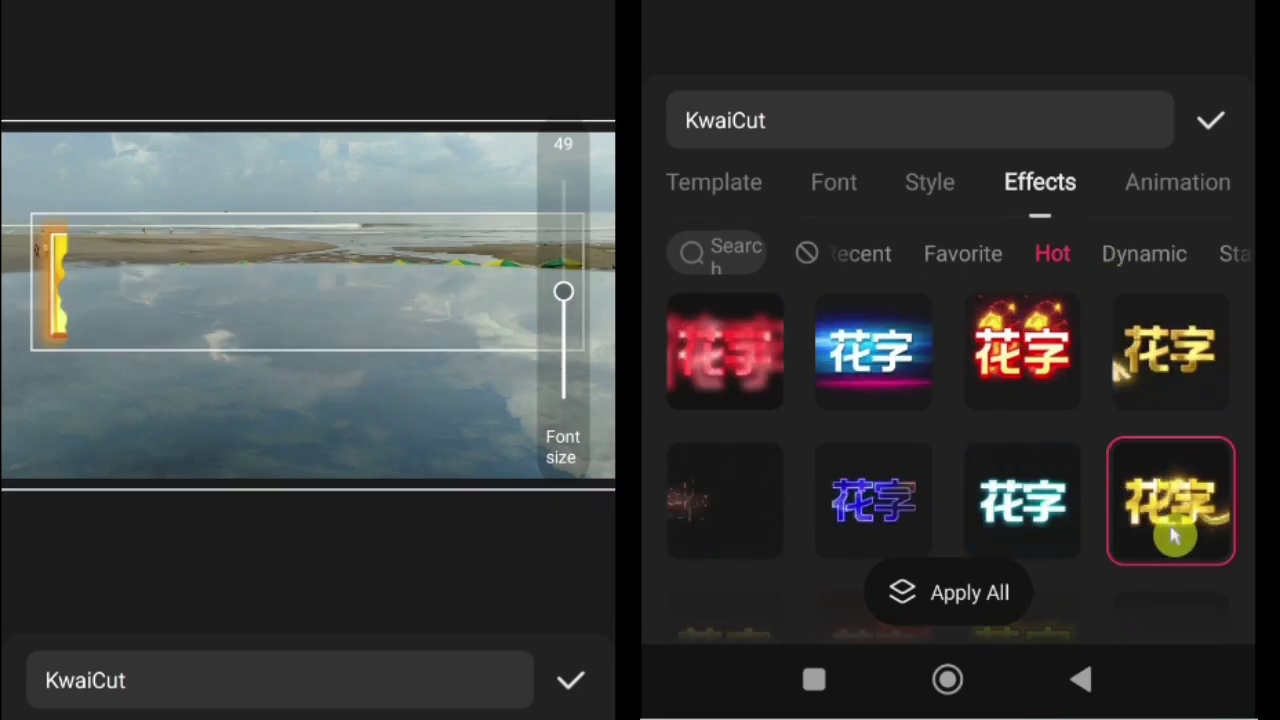
{"action": "scroll", "coordinate": [1168, 521], "scroll_direction": "down", "scroll_amount": 4}
{"action": "left_click", "coordinate": [725, 447]}
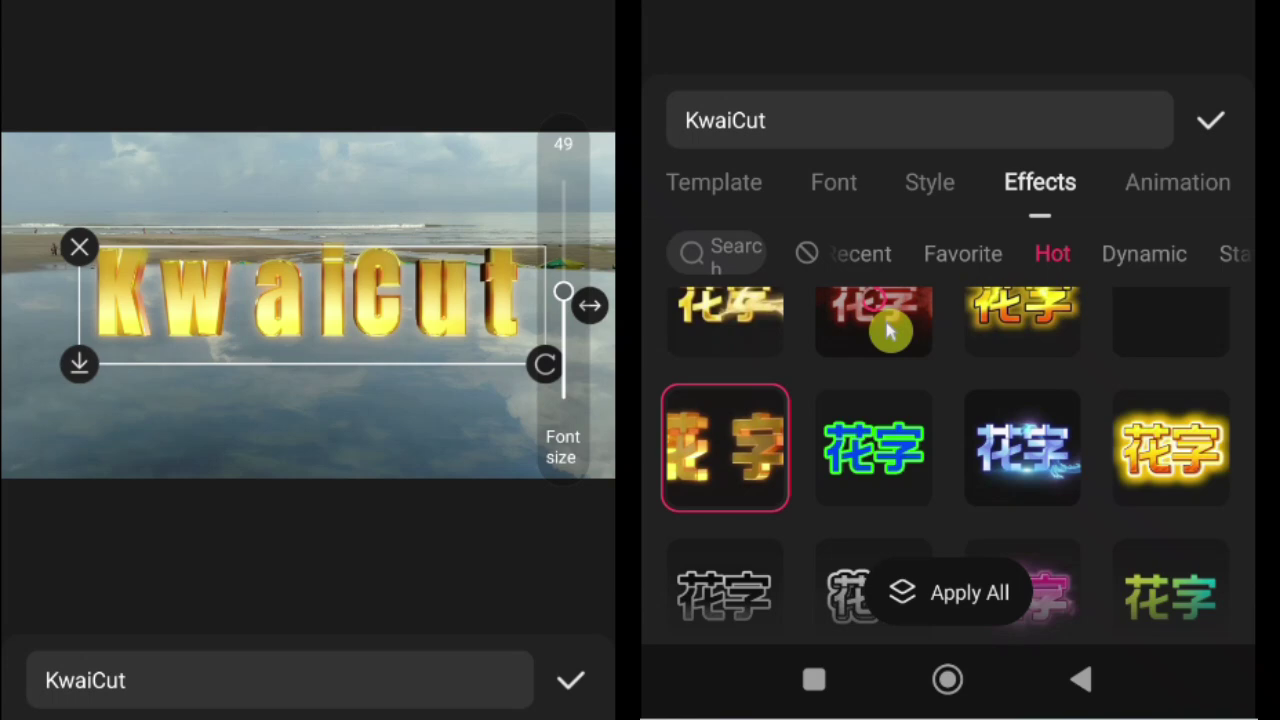
{"action": "left_click", "coordinate": [890, 332]}
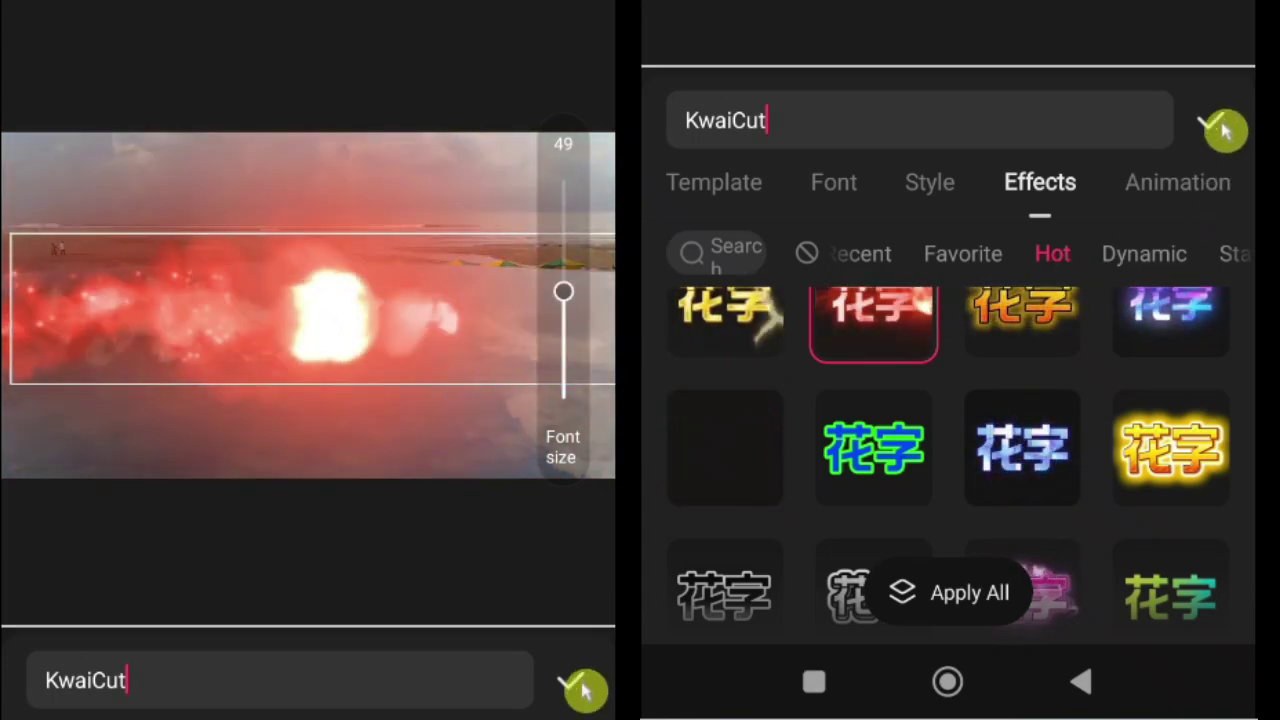
Step: Close the text editor, rewind the timeline to 00:00 and play the burning-title preview
{"action": "left_click", "coordinate": [1224, 128]}
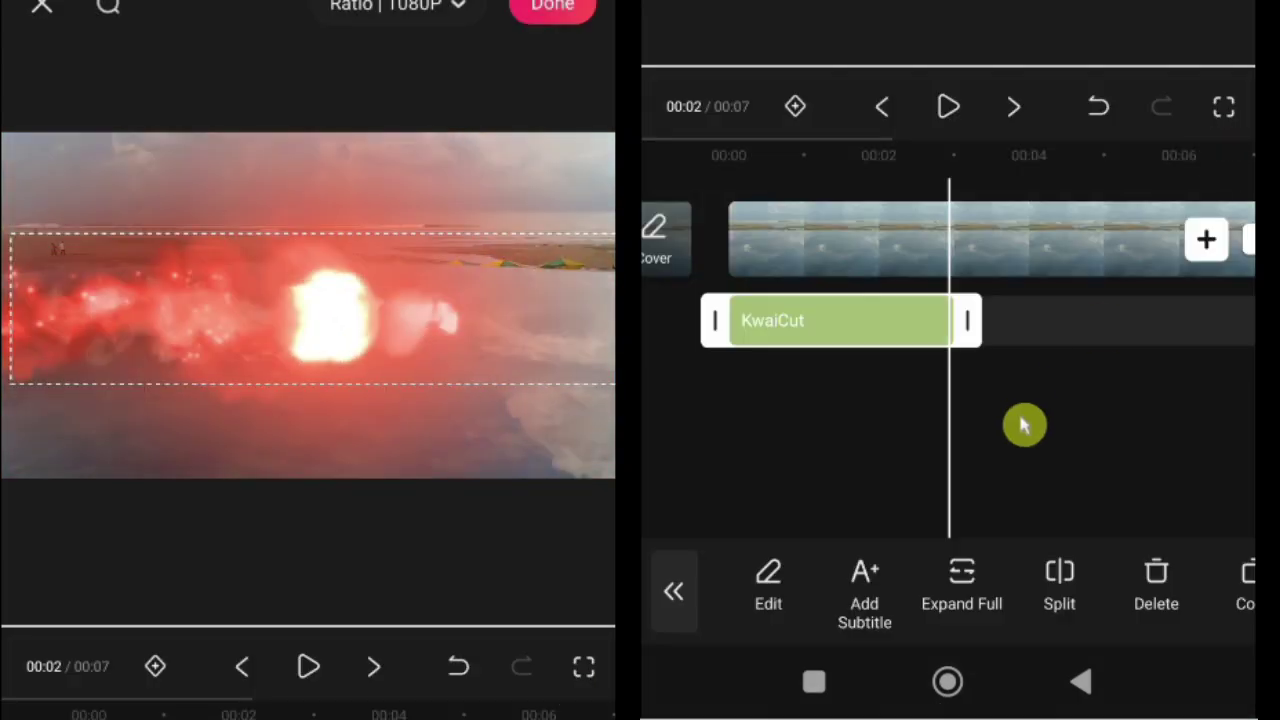
{"action": "left_click_drag", "start_coordinate": [840, 230], "coordinate": [1057, 220]}
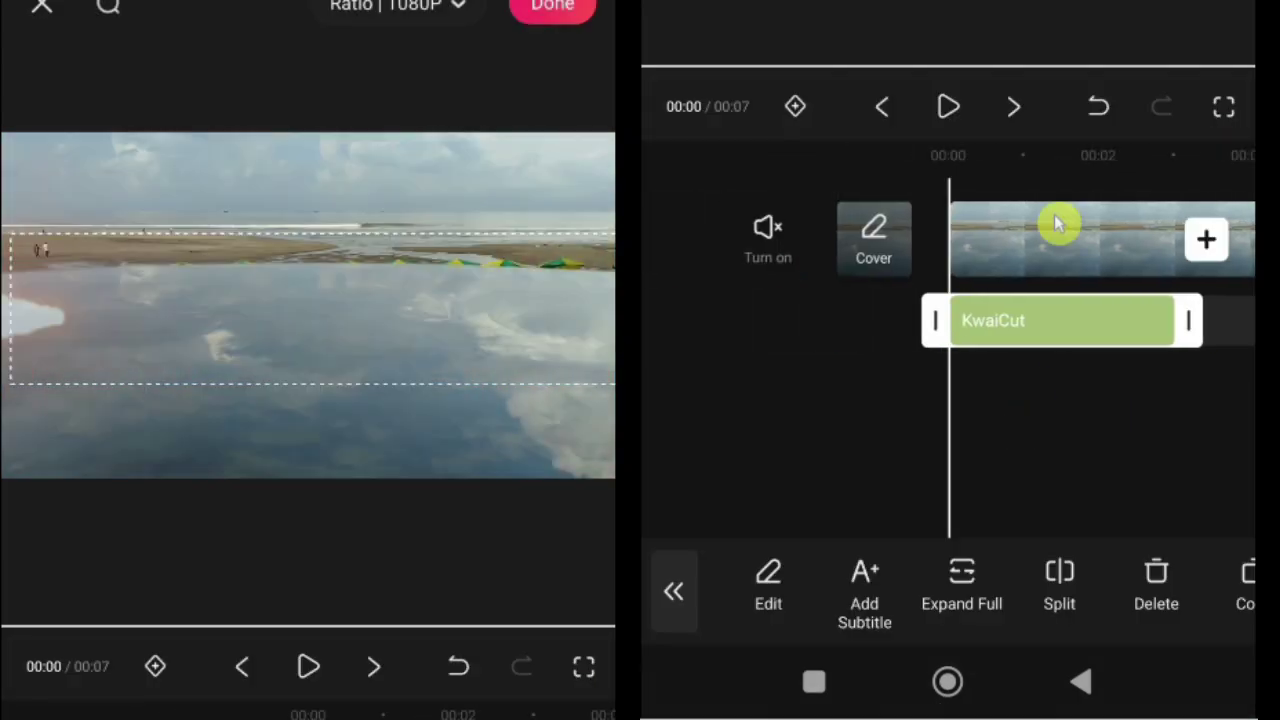
{"action": "left_click", "coordinate": [949, 110]}
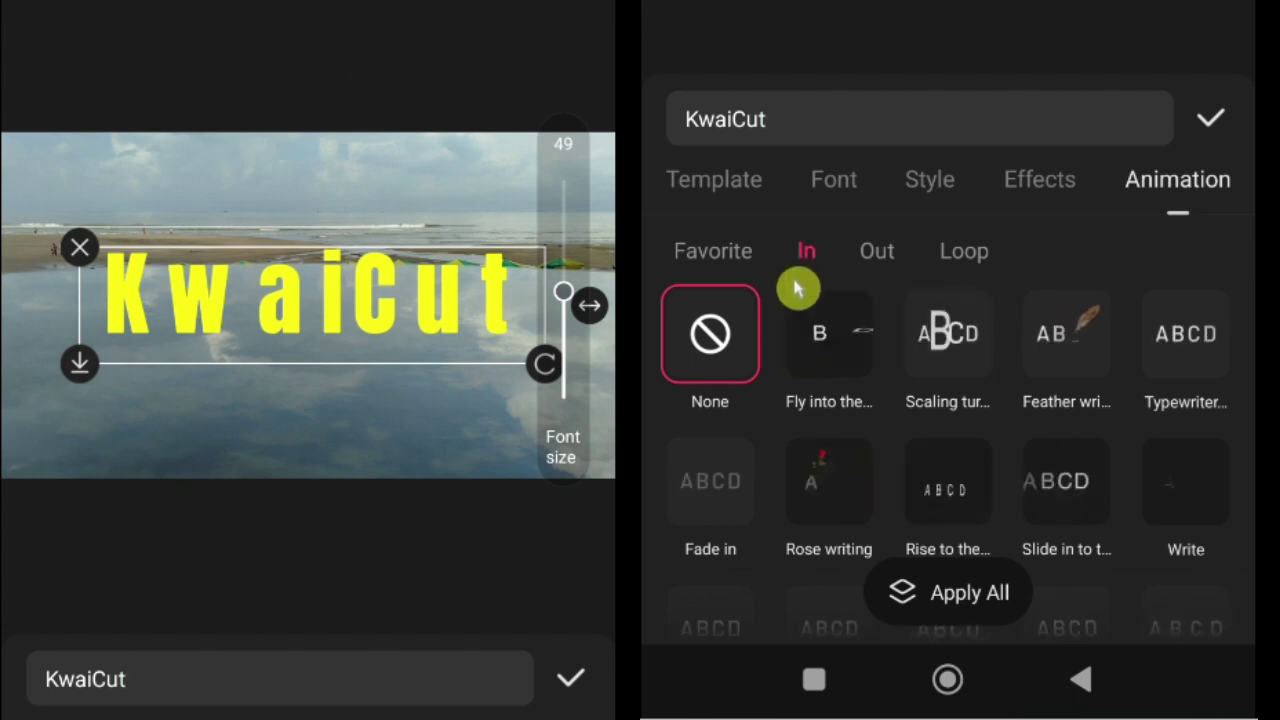
Step: Look through the Out and Loop animations, then give the KwaiCut title the Feather writing entrance animation
{"action": "left_click", "coordinate": [877, 254]}
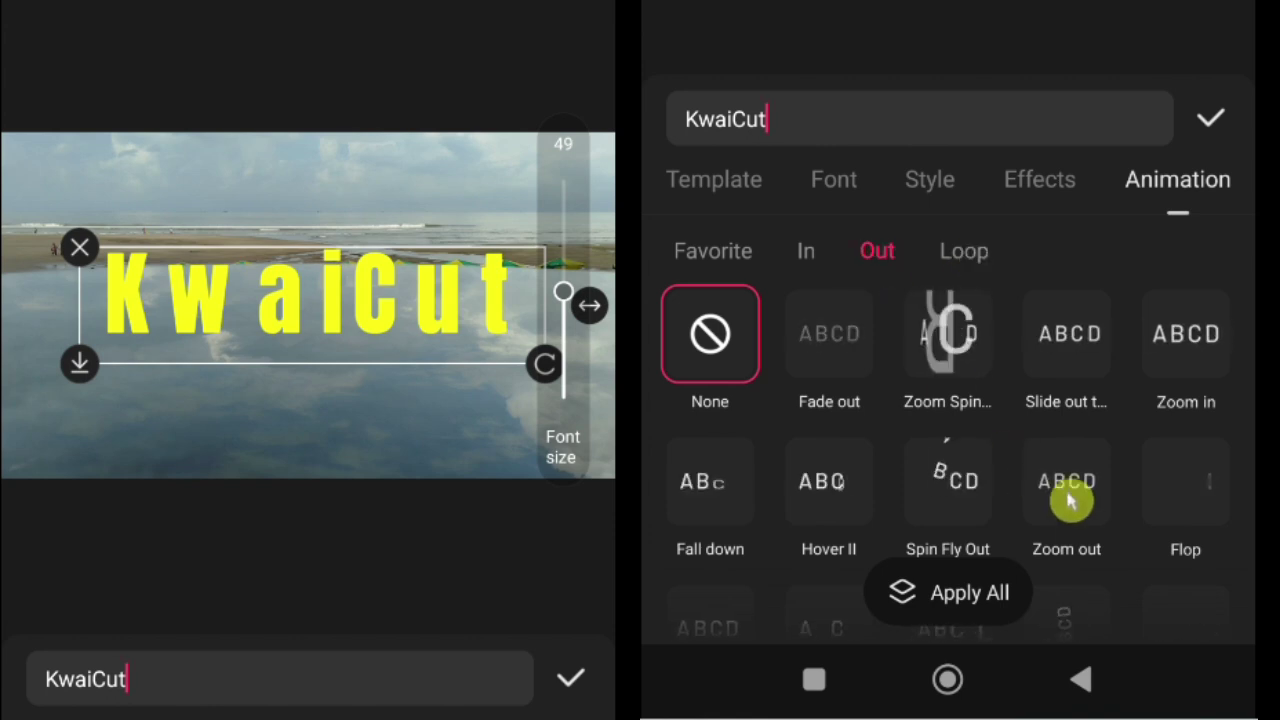
{"action": "left_click", "coordinate": [978, 256]}
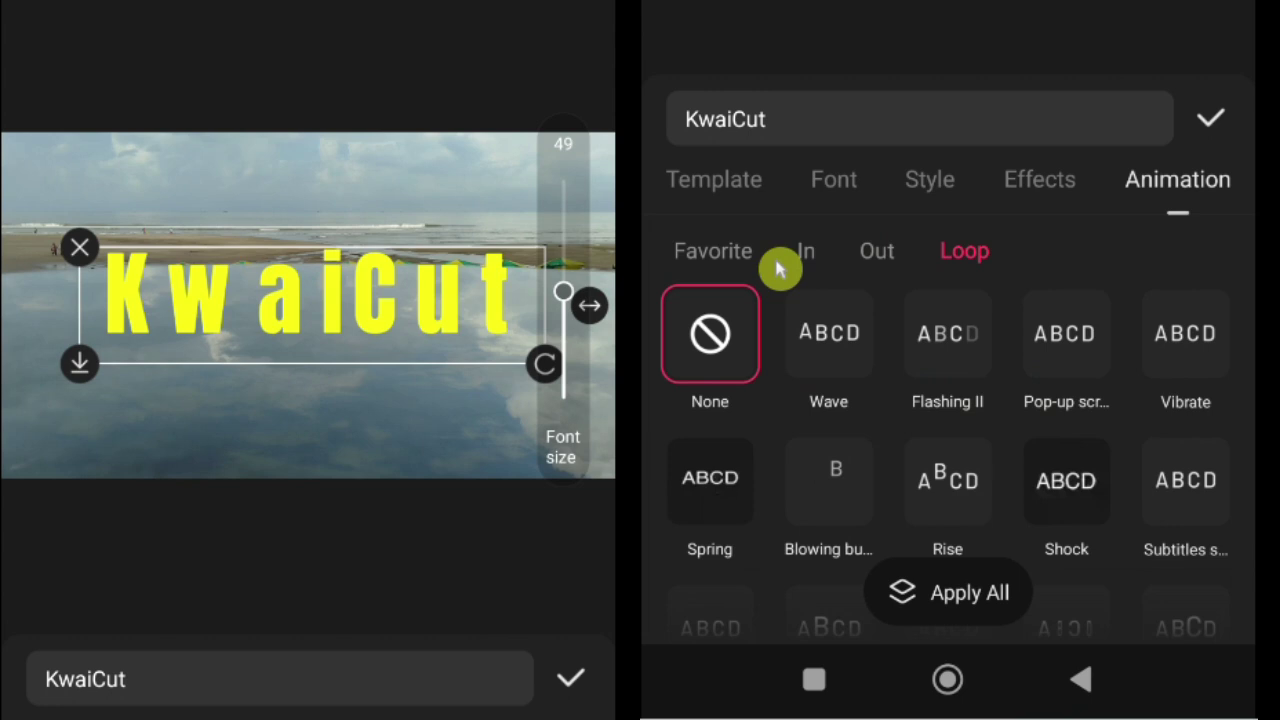
{"action": "left_click", "coordinate": [807, 254]}
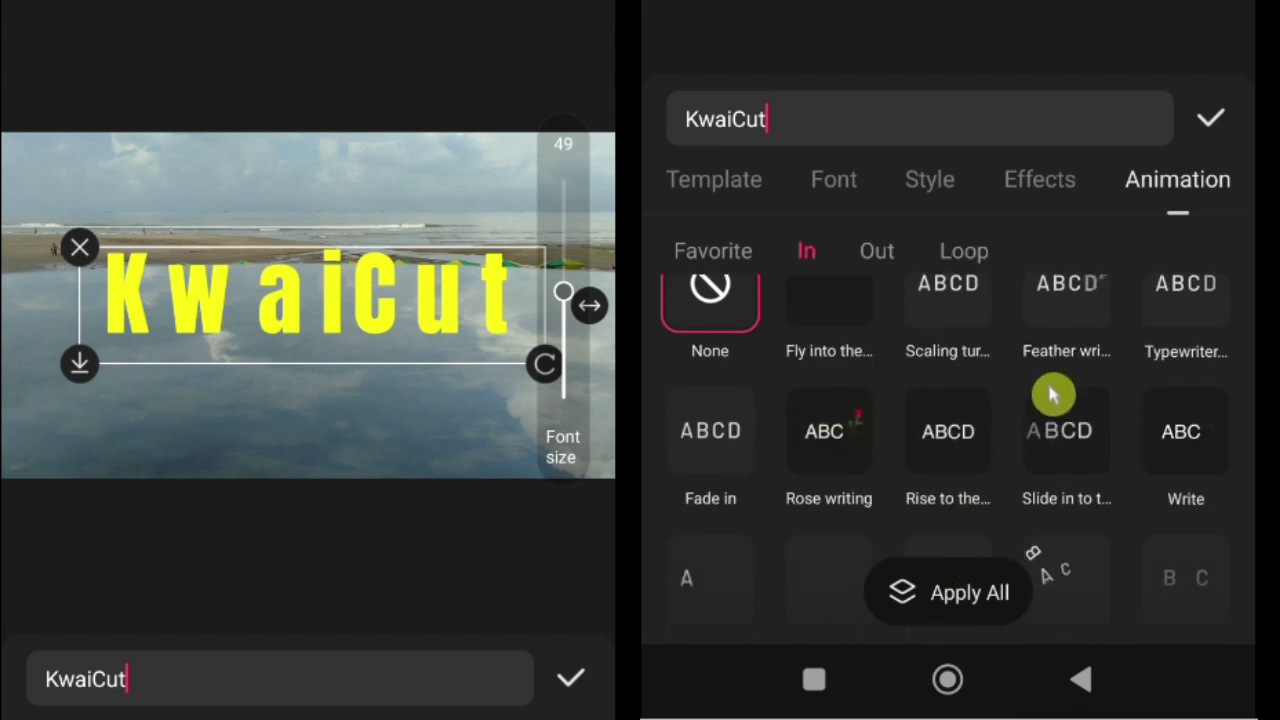
{"action": "left_click_drag", "start_coordinate": [1052, 395], "coordinate": [1063, 325]}
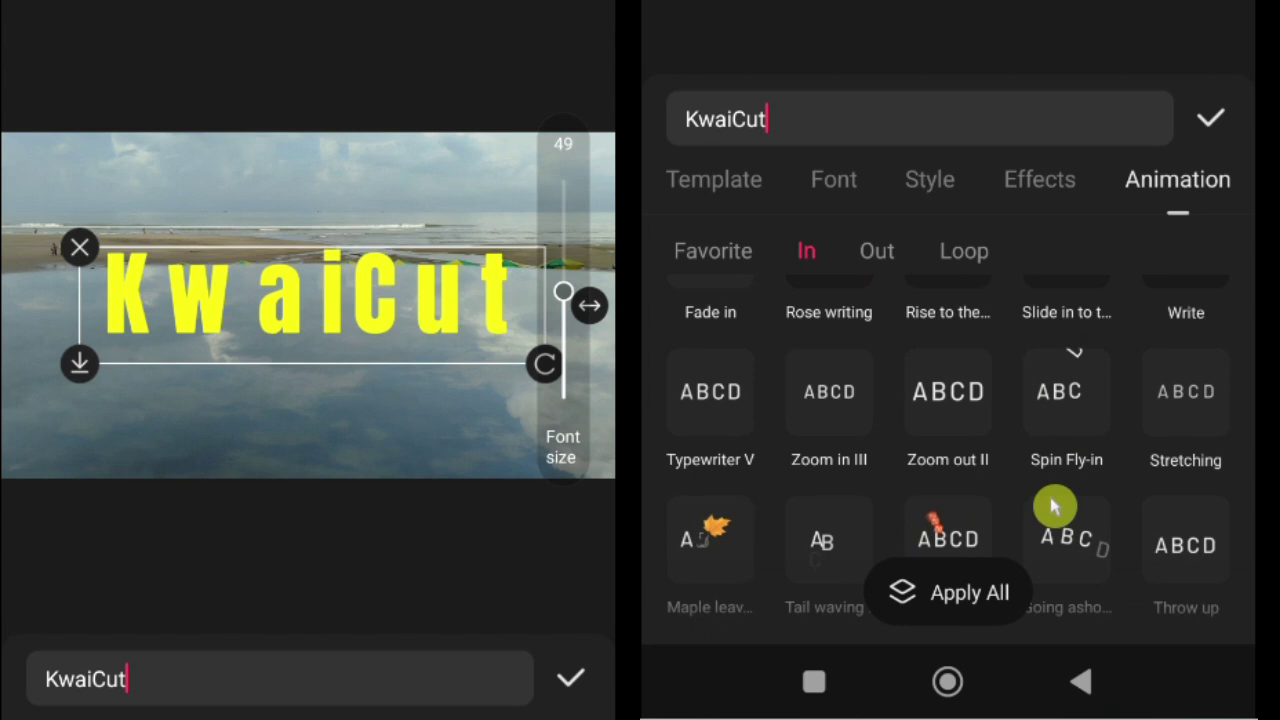
{"action": "left_click_drag", "start_coordinate": [1055, 507], "coordinate": [1046, 269]}
{"action": "left_click_drag", "start_coordinate": [1023, 509], "coordinate": [1023, 354]}
{"action": "left_click_drag", "start_coordinate": [1074, 391], "coordinate": [1066, 583]}
{"action": "left_click_drag", "start_coordinate": [1072, 330], "coordinate": [1063, 626]}
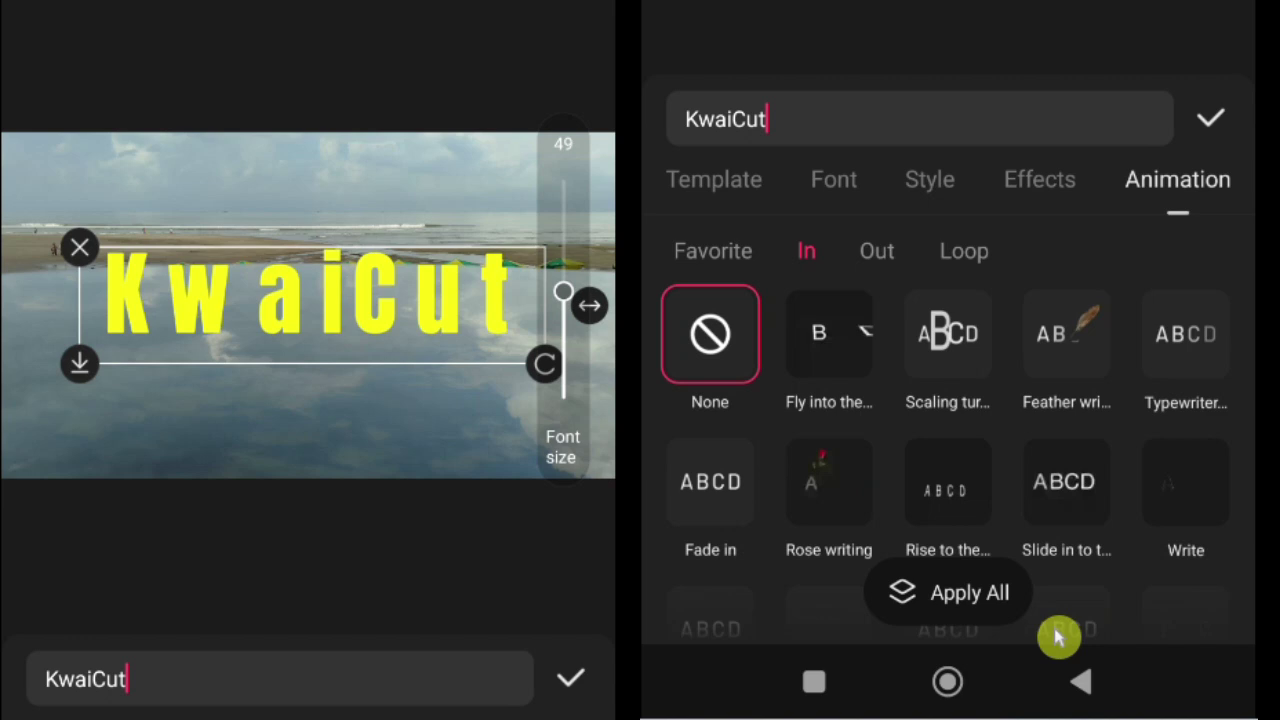
{"action": "left_click", "coordinate": [1056, 362]}
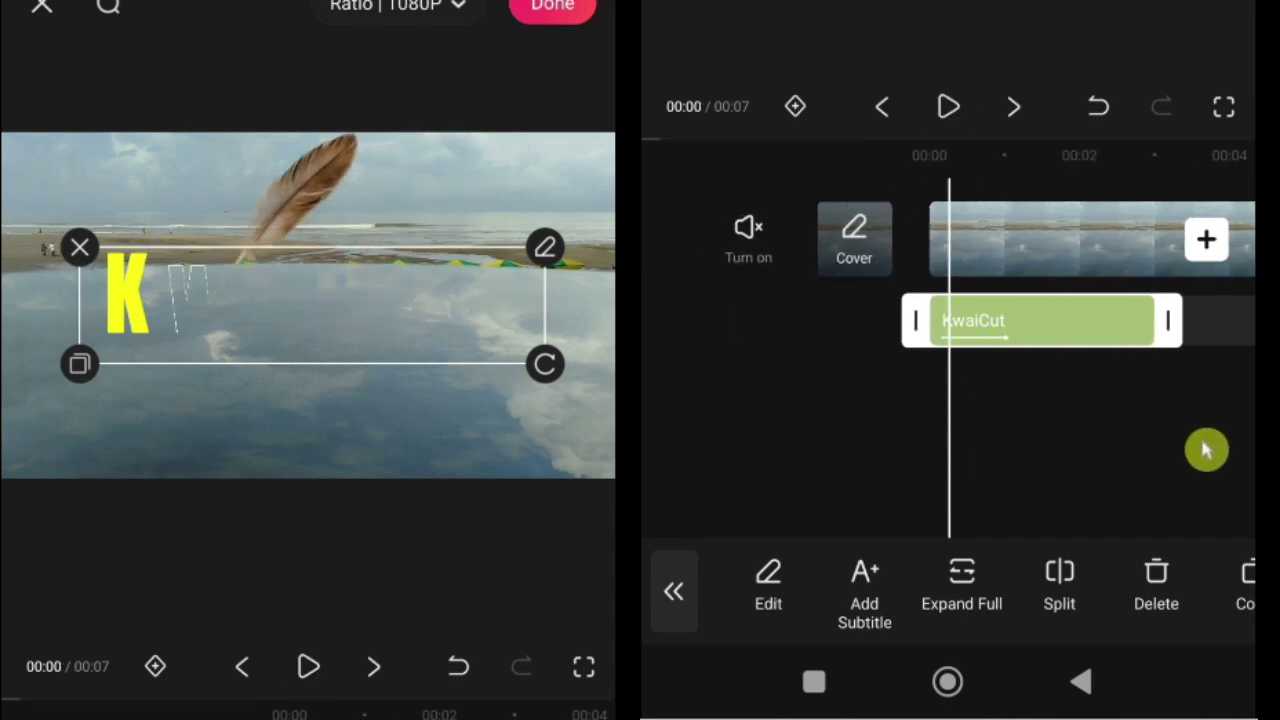
Step: Set the Feather writing duration to 3.0s, preview it, and reopen the title editor for templates
{"action": "left_click", "coordinate": [1000, 319]}
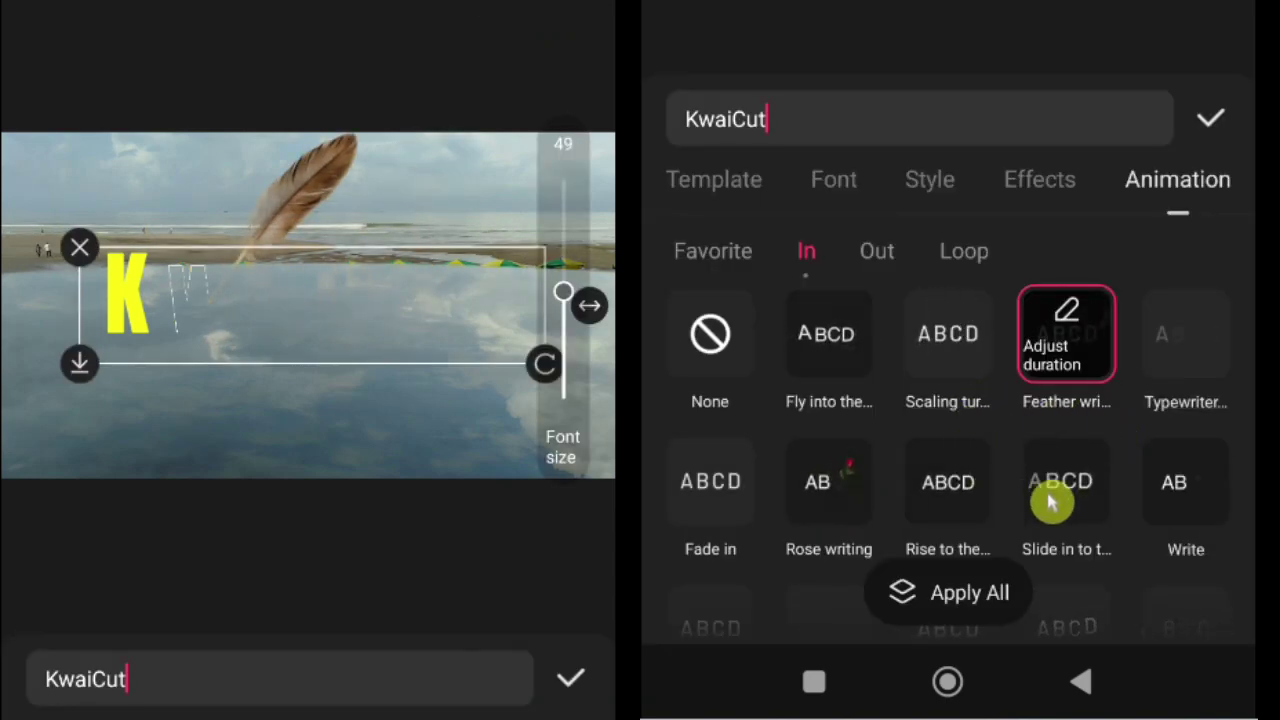
{"action": "left_click", "coordinate": [1057, 368]}
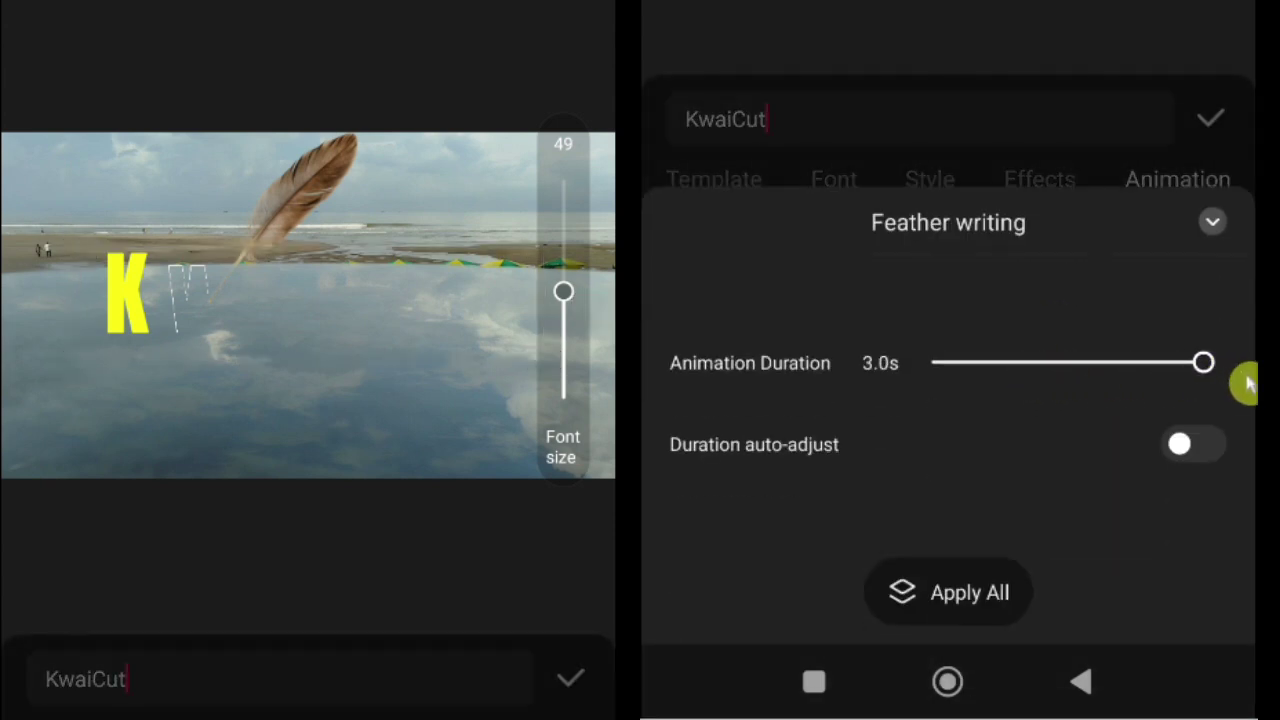
{"action": "left_click_drag", "start_coordinate": [1203, 366], "coordinate": [940, 366]}
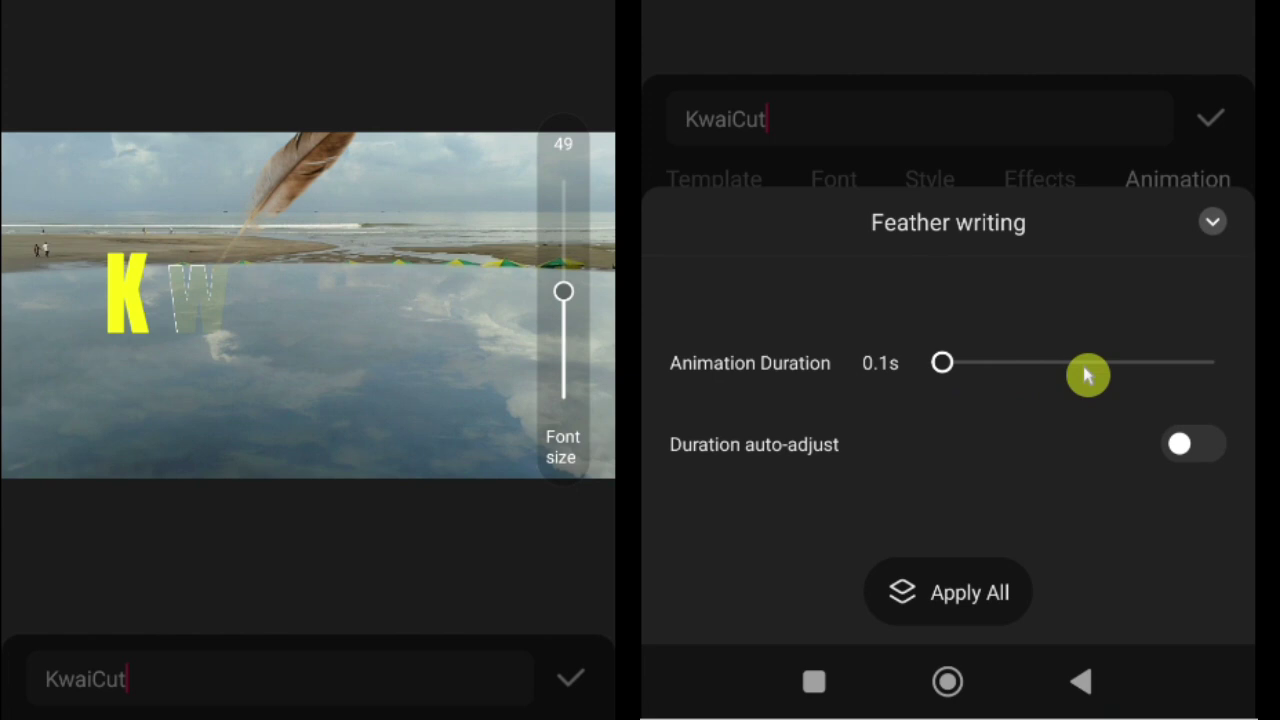
{"action": "left_click_drag", "start_coordinate": [1088, 375], "coordinate": [1185, 338]}
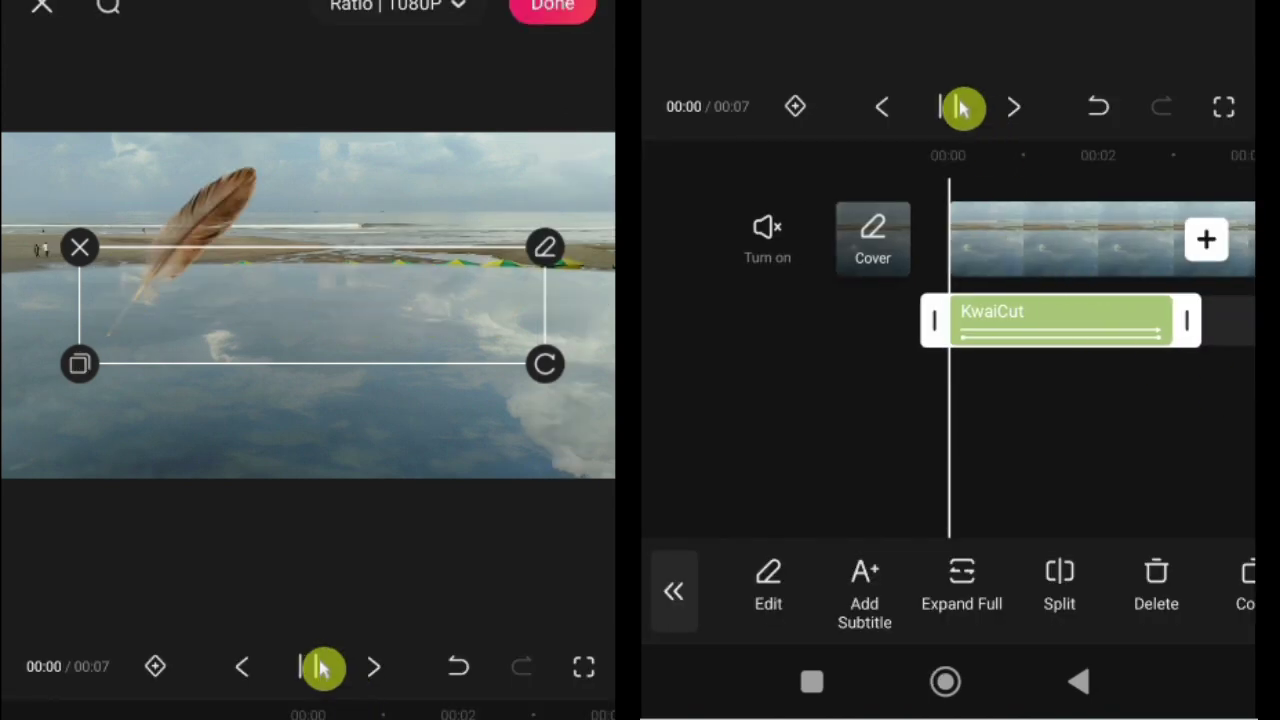
{"action": "left_click", "coordinate": [320, 667]}
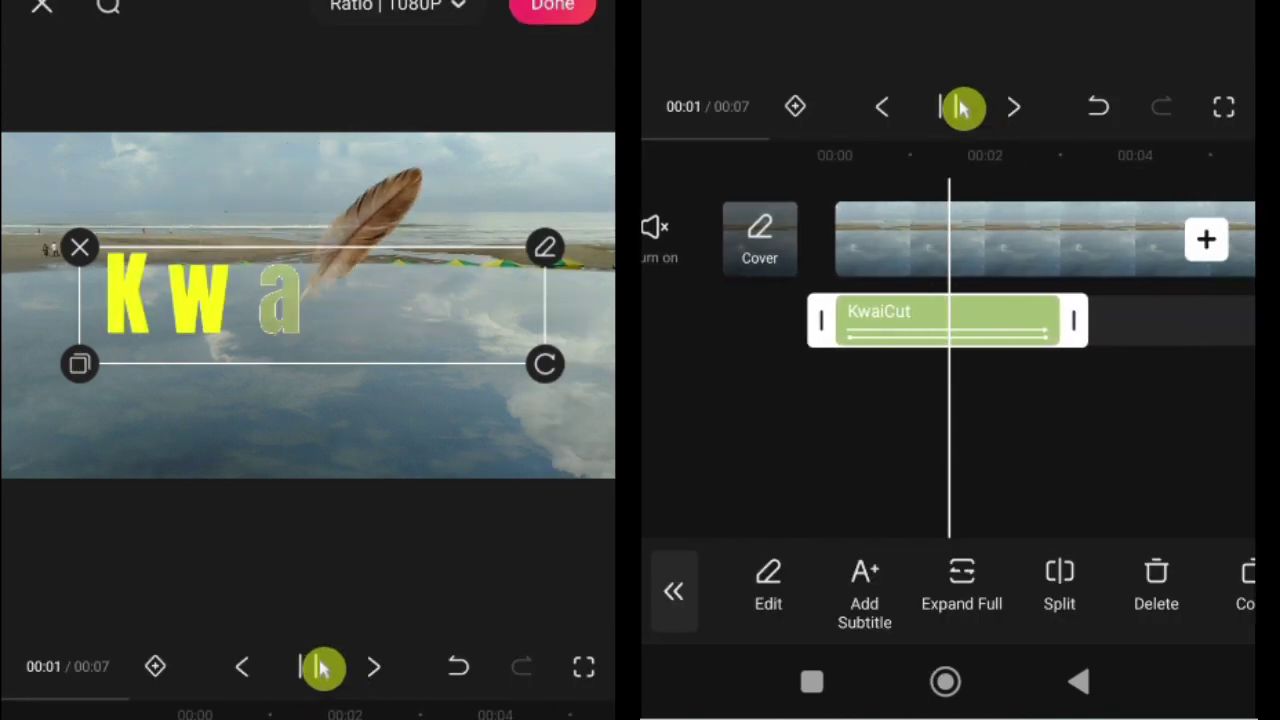
{"action": "left_click", "coordinate": [735, 198]}
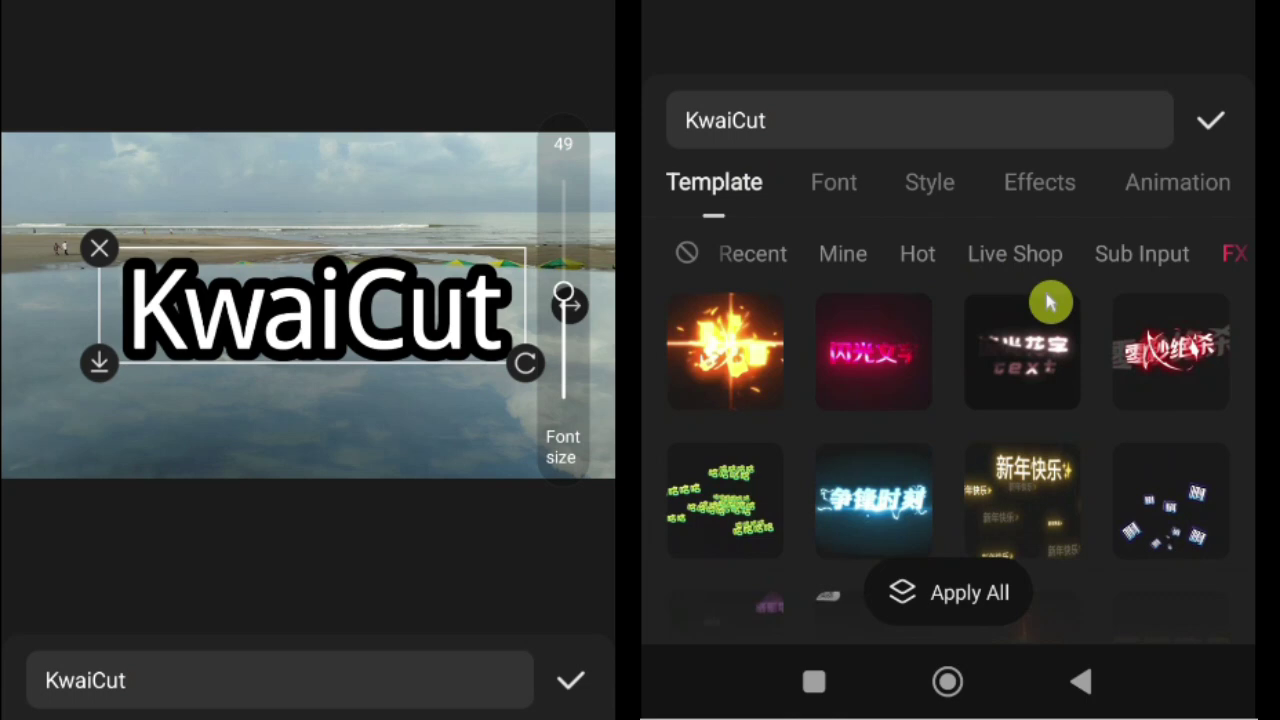
Step: Browse the Mine, Live Shop, Sub Input, FX Text, Mood and Emotion text template categories
{"action": "left_click", "coordinate": [840, 262]}
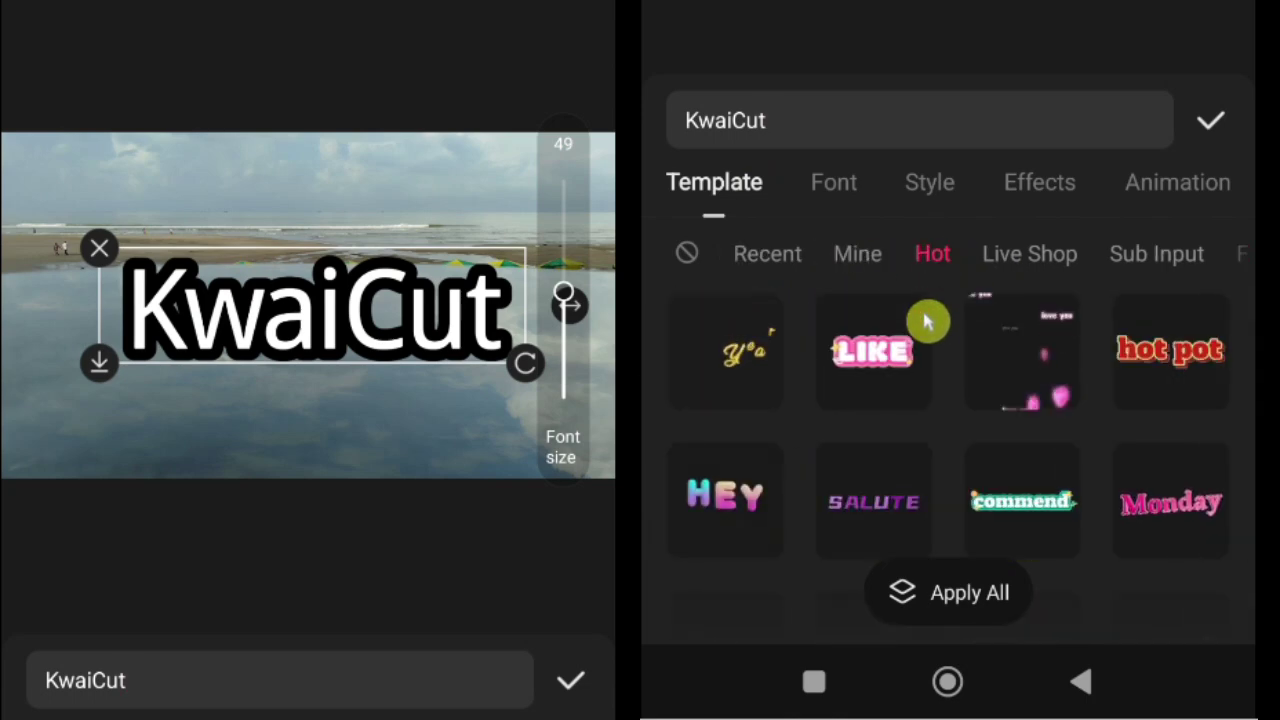
{"action": "left_click", "coordinate": [1055, 262]}
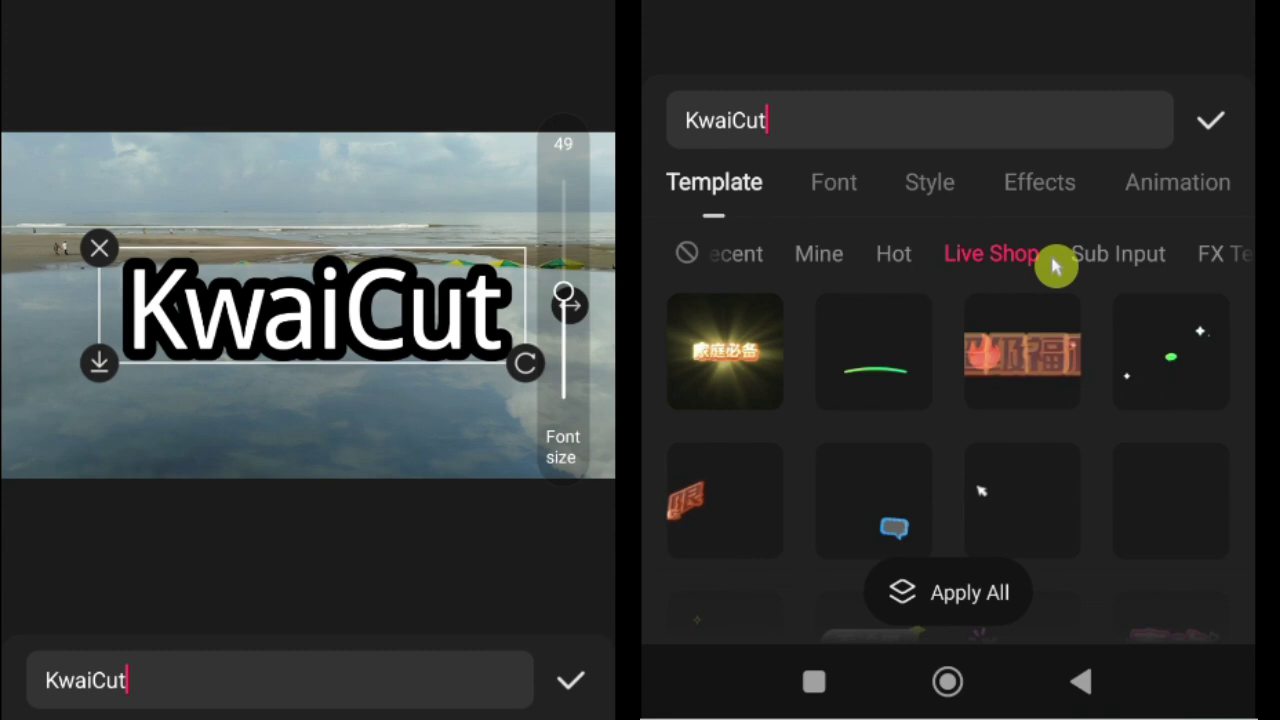
{"action": "left_click", "coordinate": [1100, 262]}
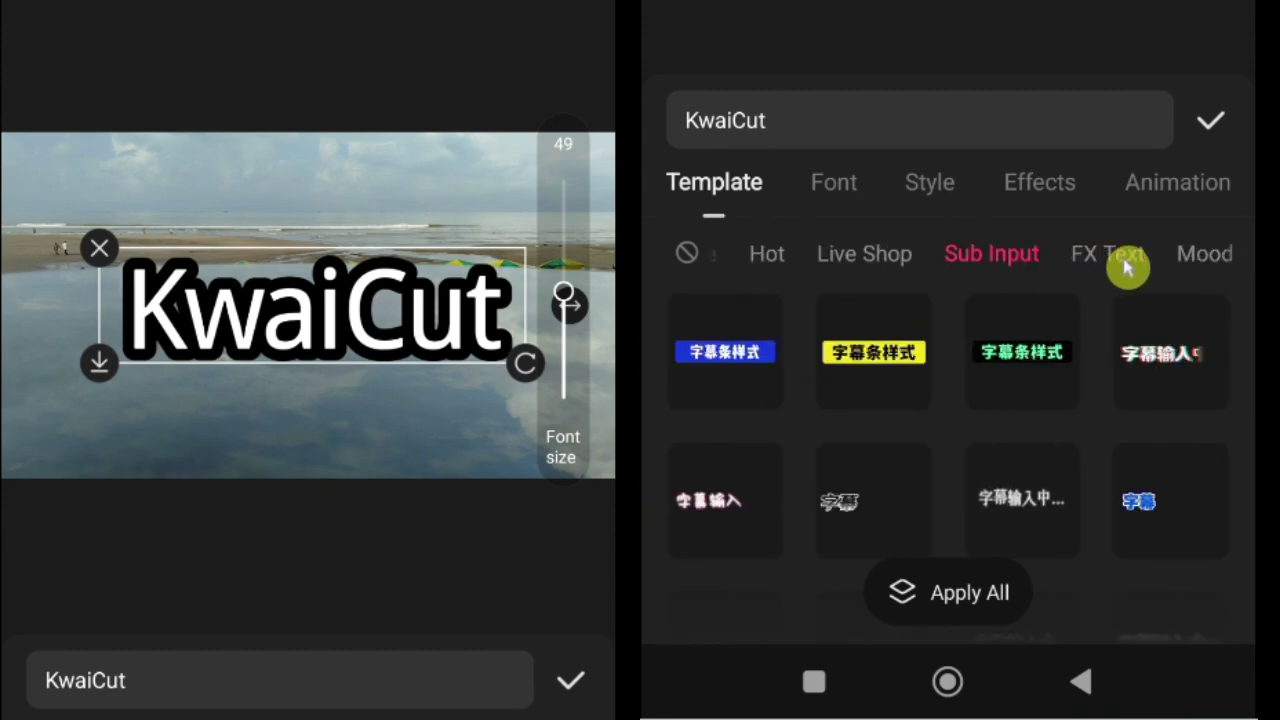
{"action": "left_click", "coordinate": [1128, 266]}
{"action": "left_click", "coordinate": [1130, 266]}
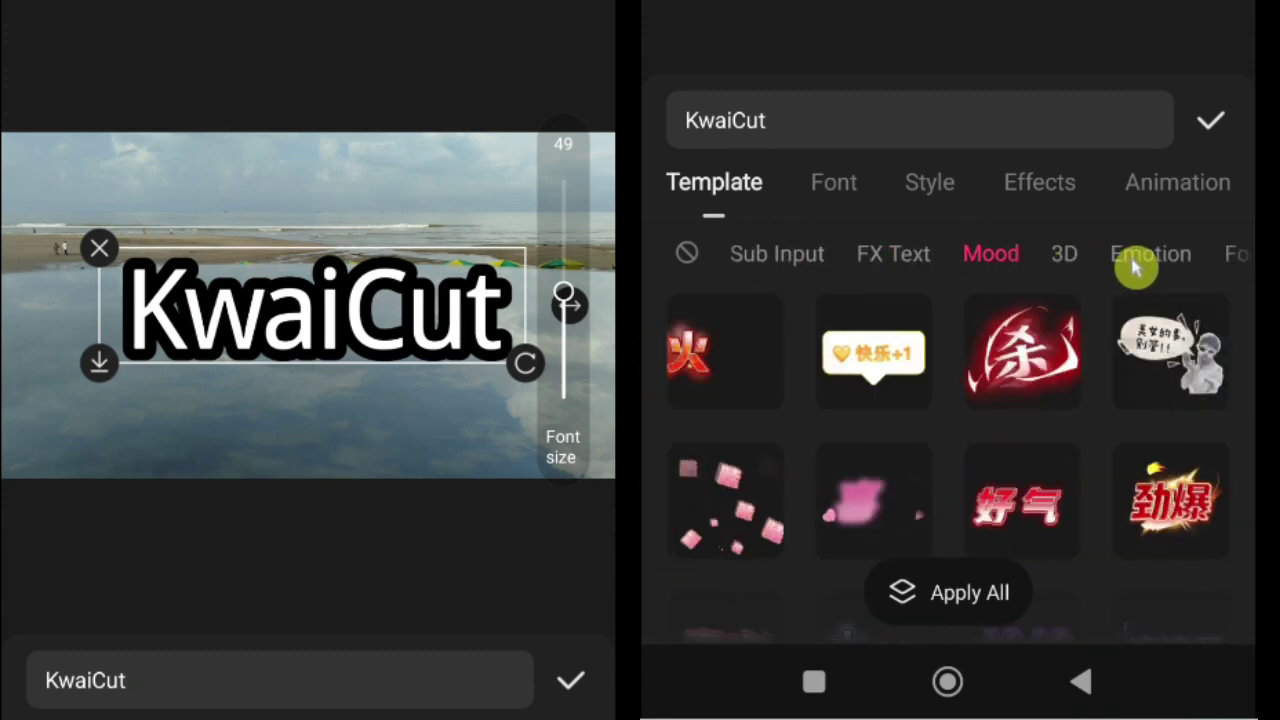
{"action": "left_click", "coordinate": [1135, 266]}
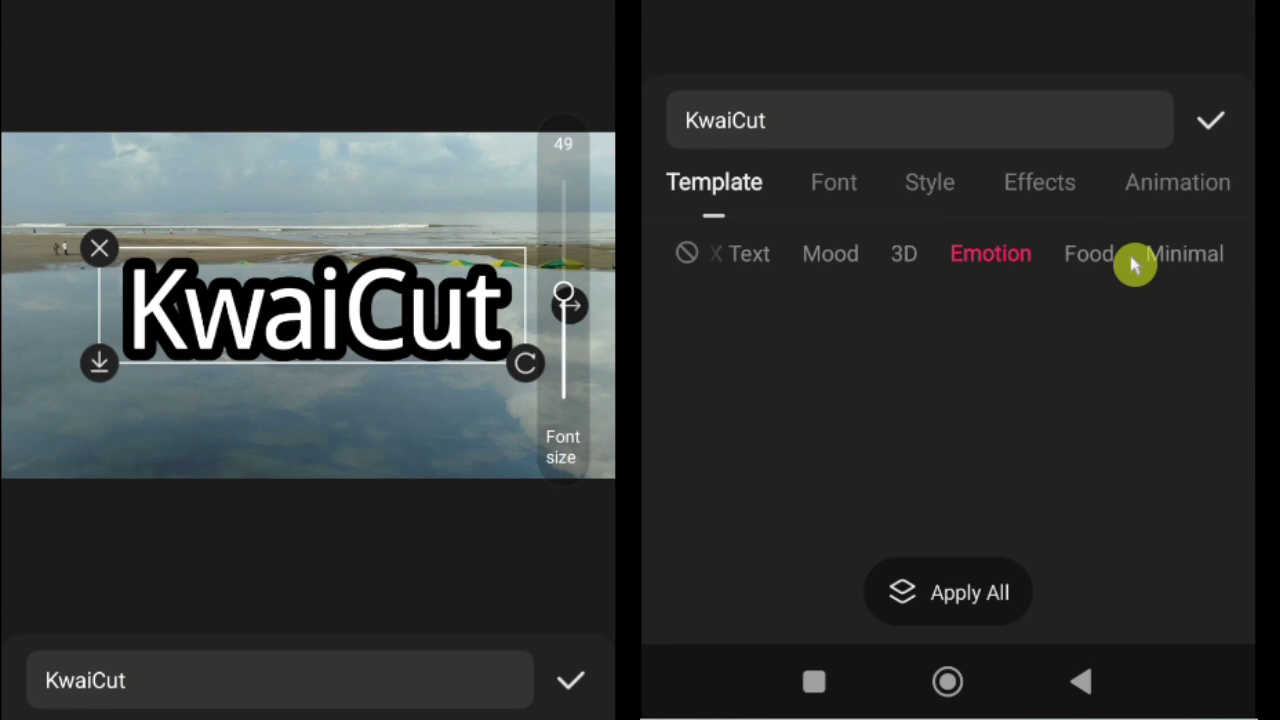
{"action": "left_click_drag", "start_coordinate": [1151, 266], "coordinate": [1246, 266]}
Step: Try the love you and SALUTE Hot templates, then apply an FX Text template to the title
{"action": "left_click", "coordinate": [847, 259]}
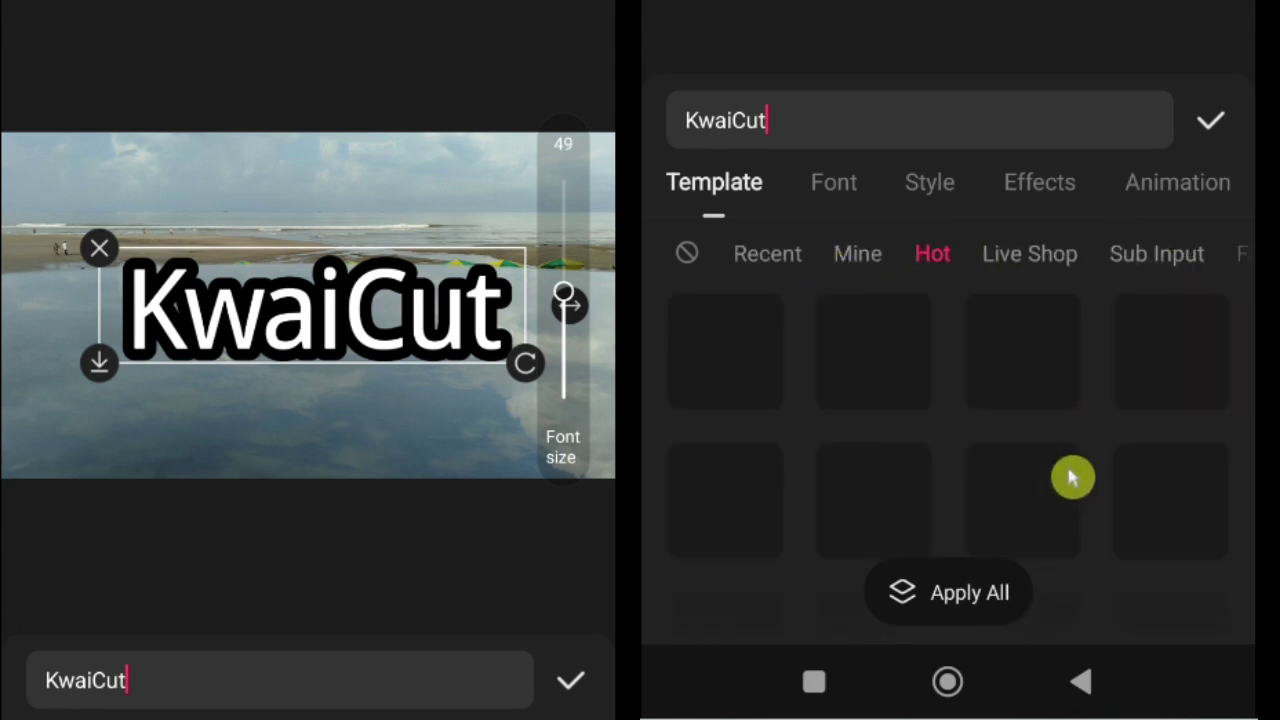
{"action": "left_click_drag", "start_coordinate": [1043, 516], "coordinate": [1030, 323]}
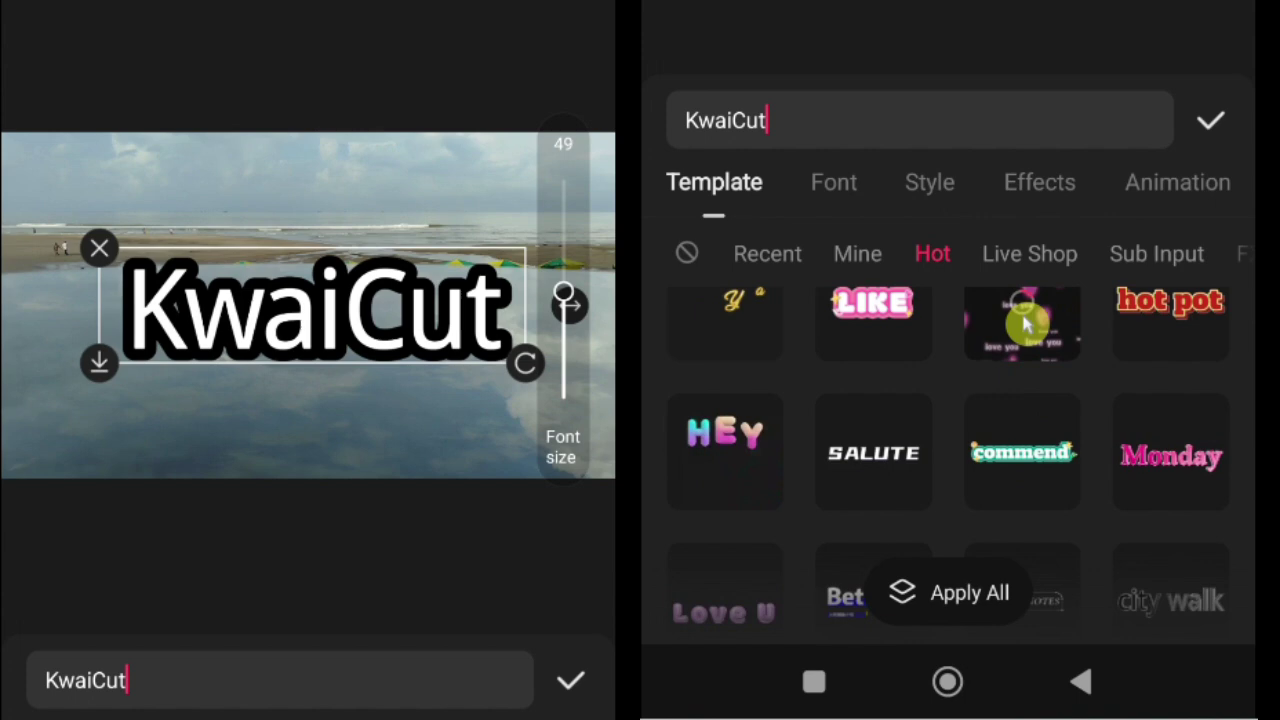
{"action": "left_click", "coordinate": [1022, 326]}
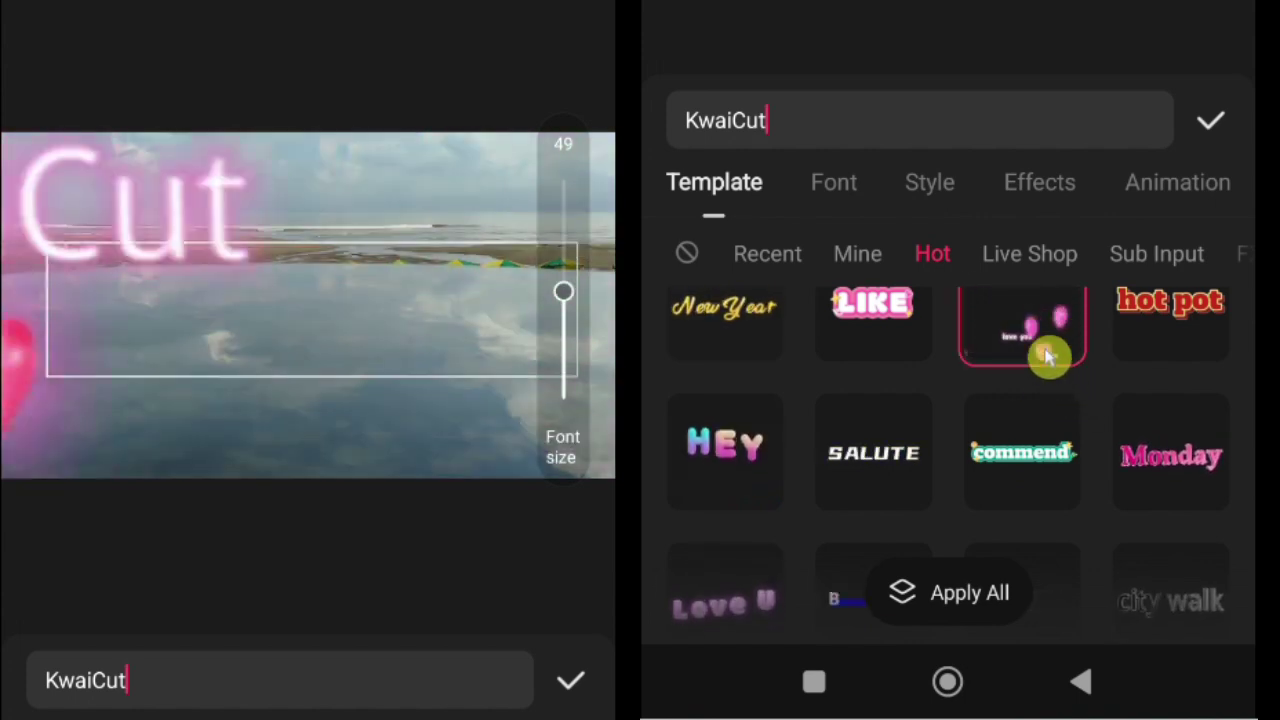
{"action": "left_click", "coordinate": [873, 460]}
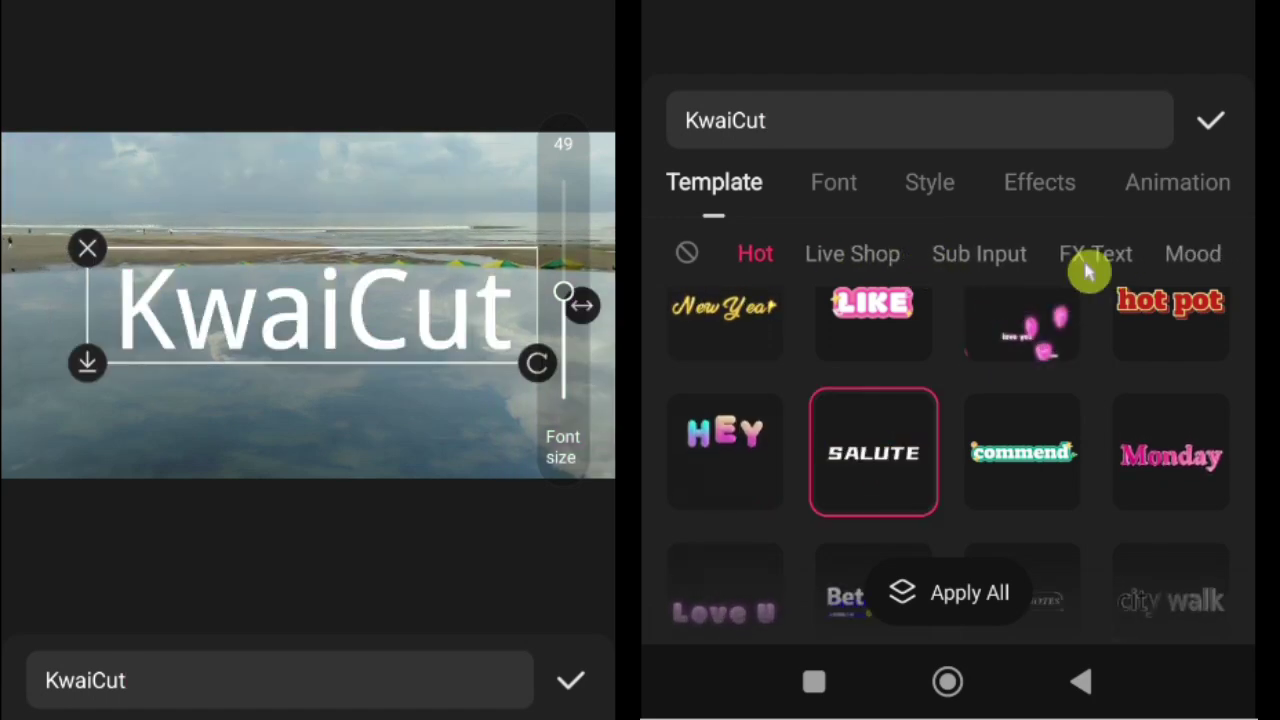
{"action": "left_click", "coordinate": [1090, 262]}
{"action": "left_click", "coordinate": [889, 388]}
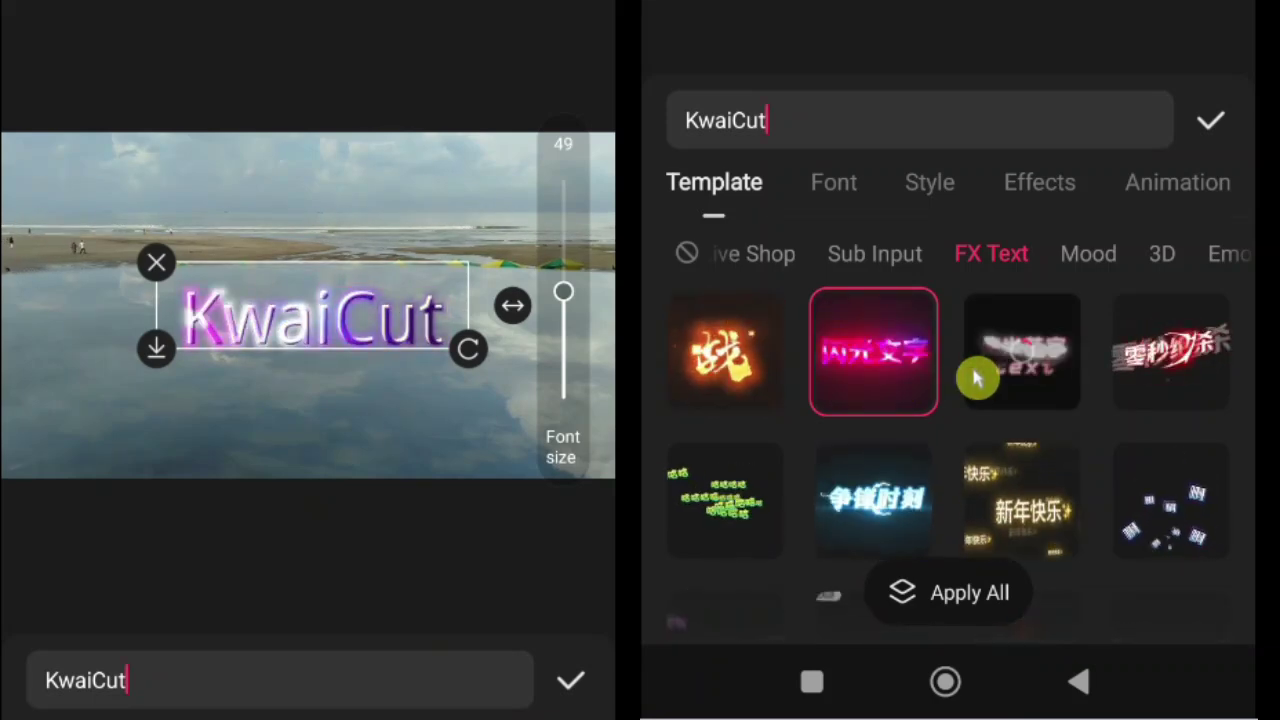
Step: Apply the fourth FX Text template to the title and open the Graffiti Pen basic pens
{"action": "left_click", "coordinate": [1135, 365]}
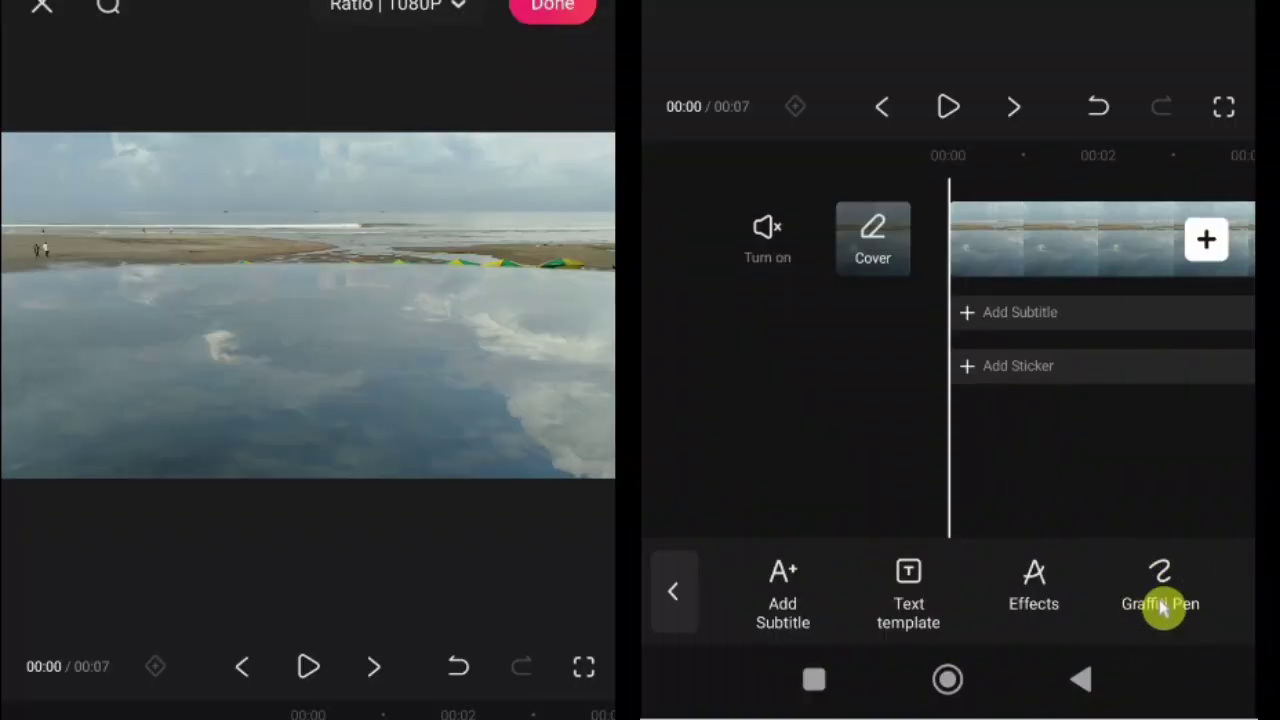
{"action": "left_click", "coordinate": [1160, 605]}
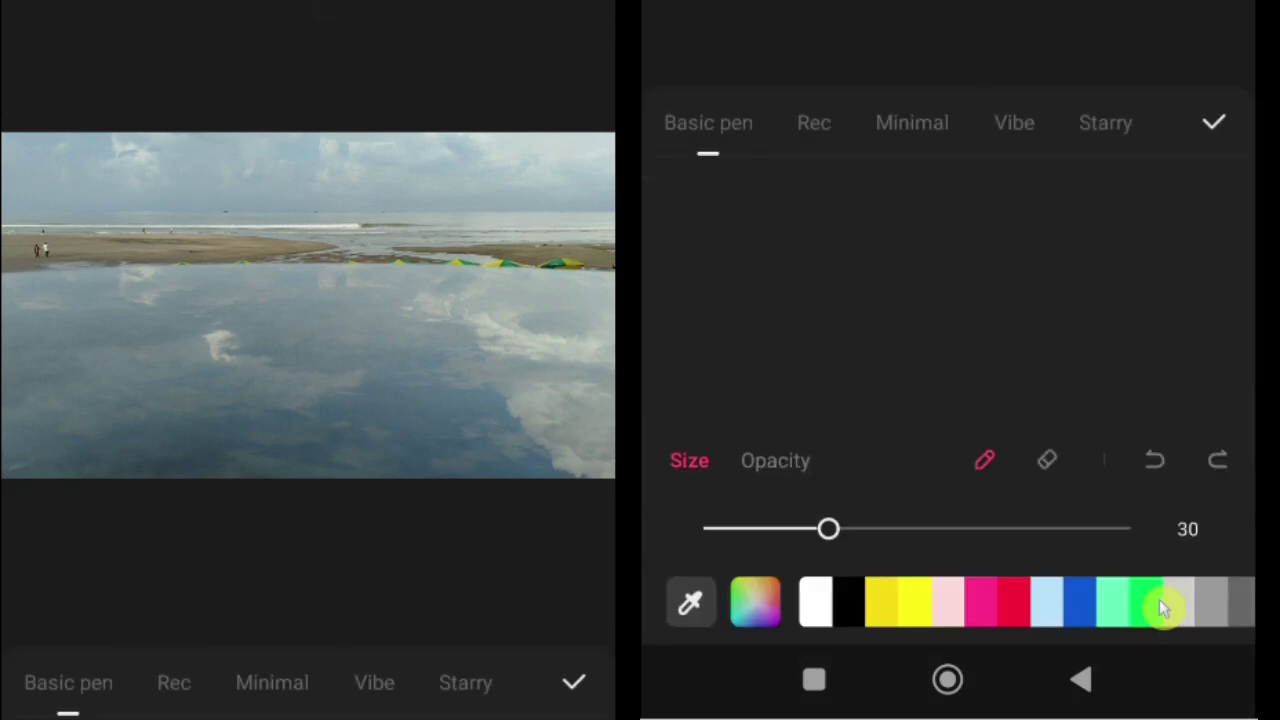
{"action": "left_click", "coordinate": [712, 133]}
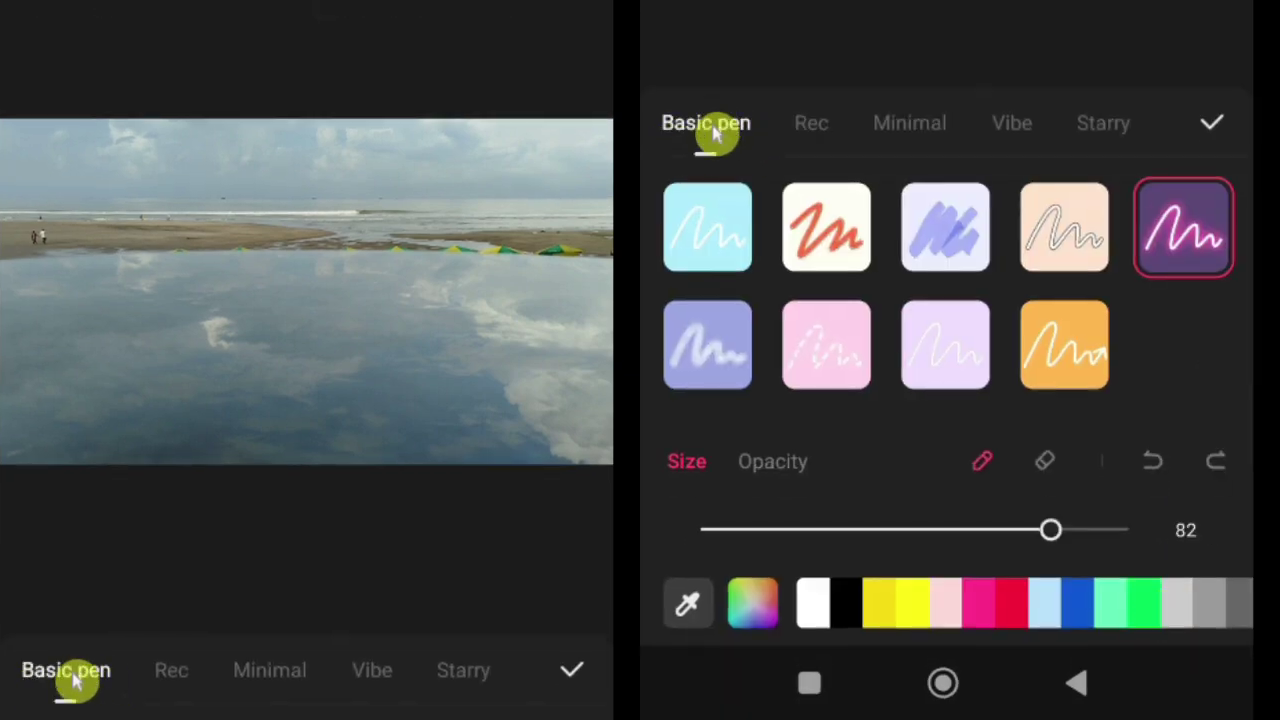
Step: Browse the Rec, Minimal, Vibe, Starry and Holiday graffiti pen styles
{"action": "left_click", "coordinate": [831, 130]}
{"action": "left_click", "coordinate": [903, 128]}
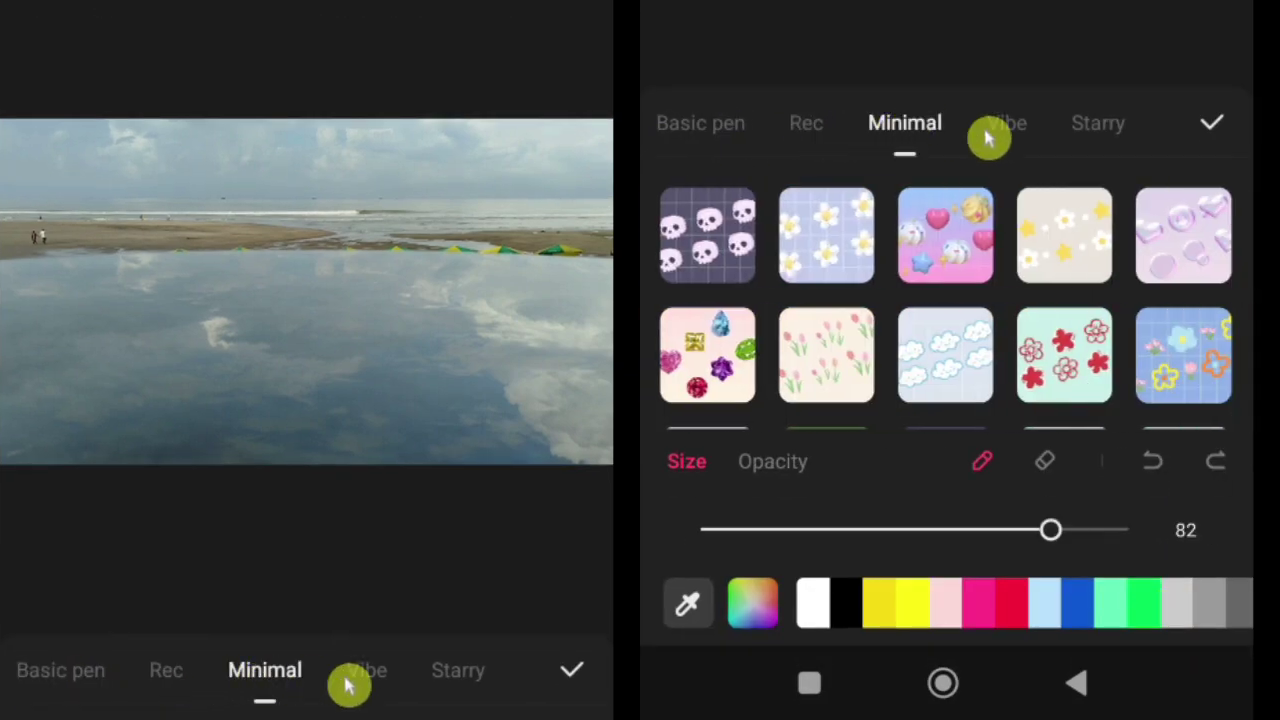
{"action": "left_click", "coordinate": [1000, 130]}
{"action": "left_click", "coordinate": [1025, 143]}
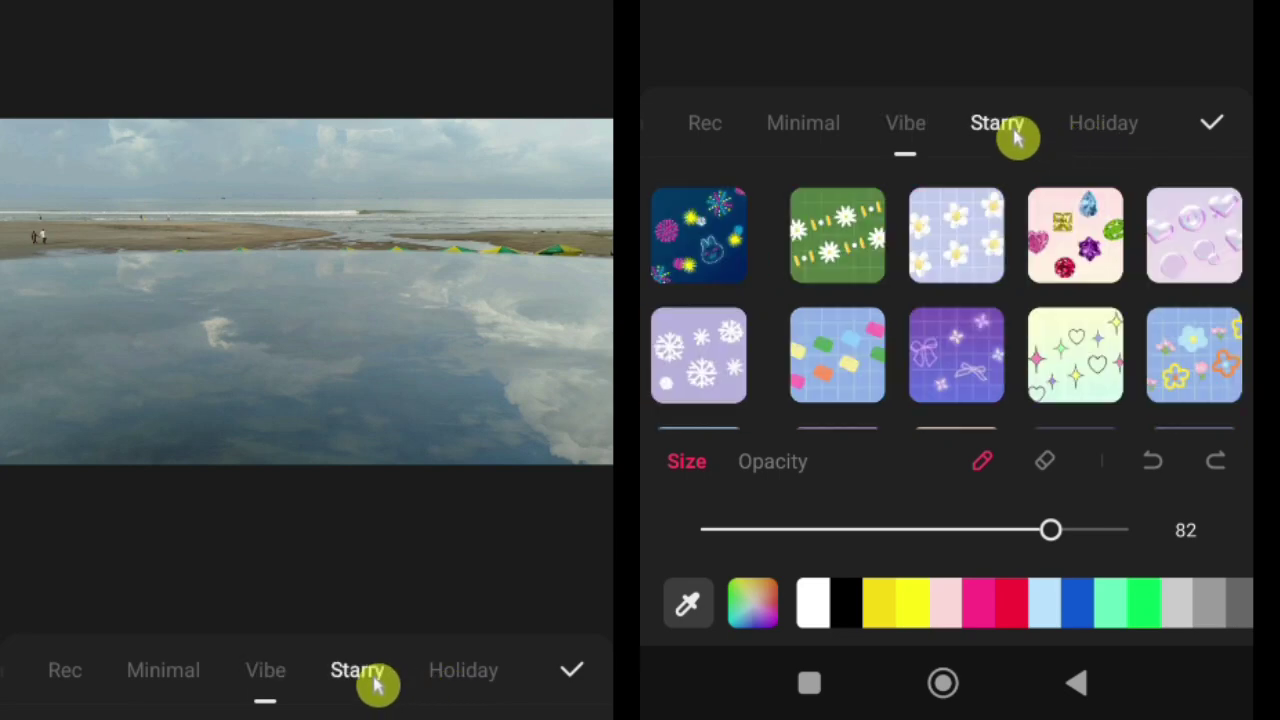
{"action": "left_click", "coordinate": [1060, 135]}
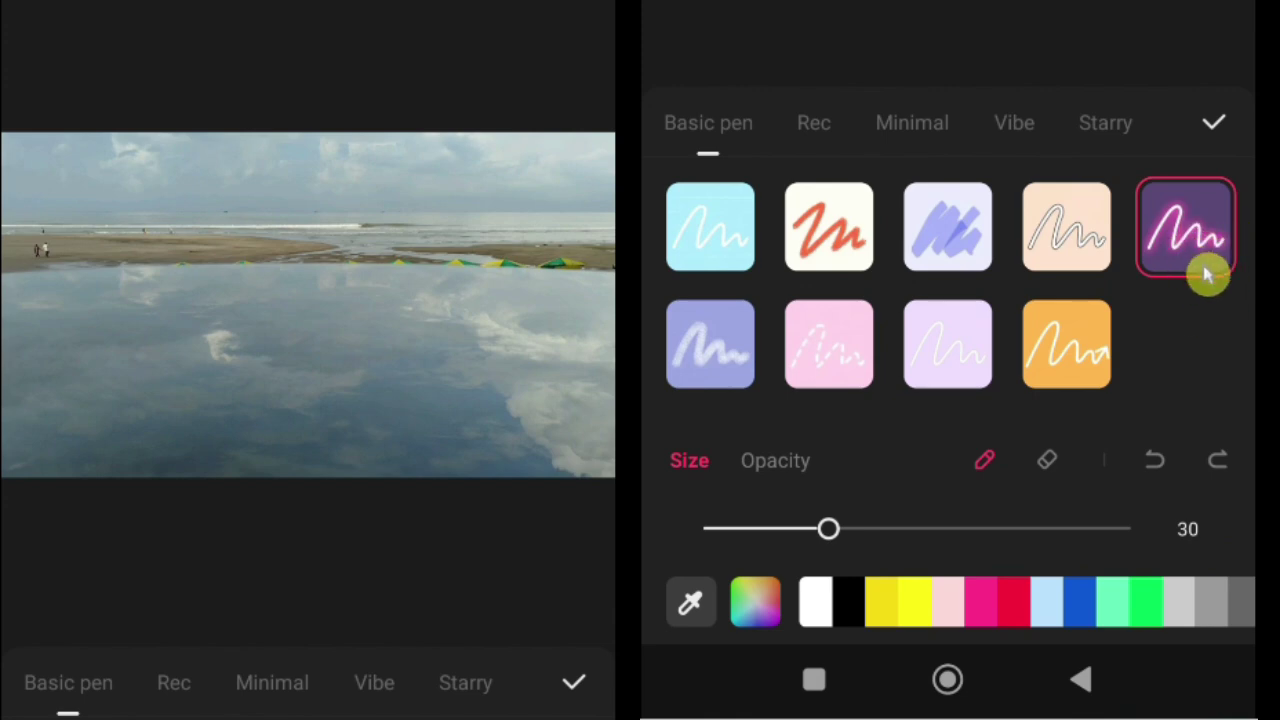
Step: Handwrite 'KwaiCut' in pink neon across the beach sky, undoing a test stroke first
{"action": "left_click_drag", "start_coordinate": [140, 350], "coordinate": [430, 255]}
{"action": "left_click", "coordinate": [1154, 460]}
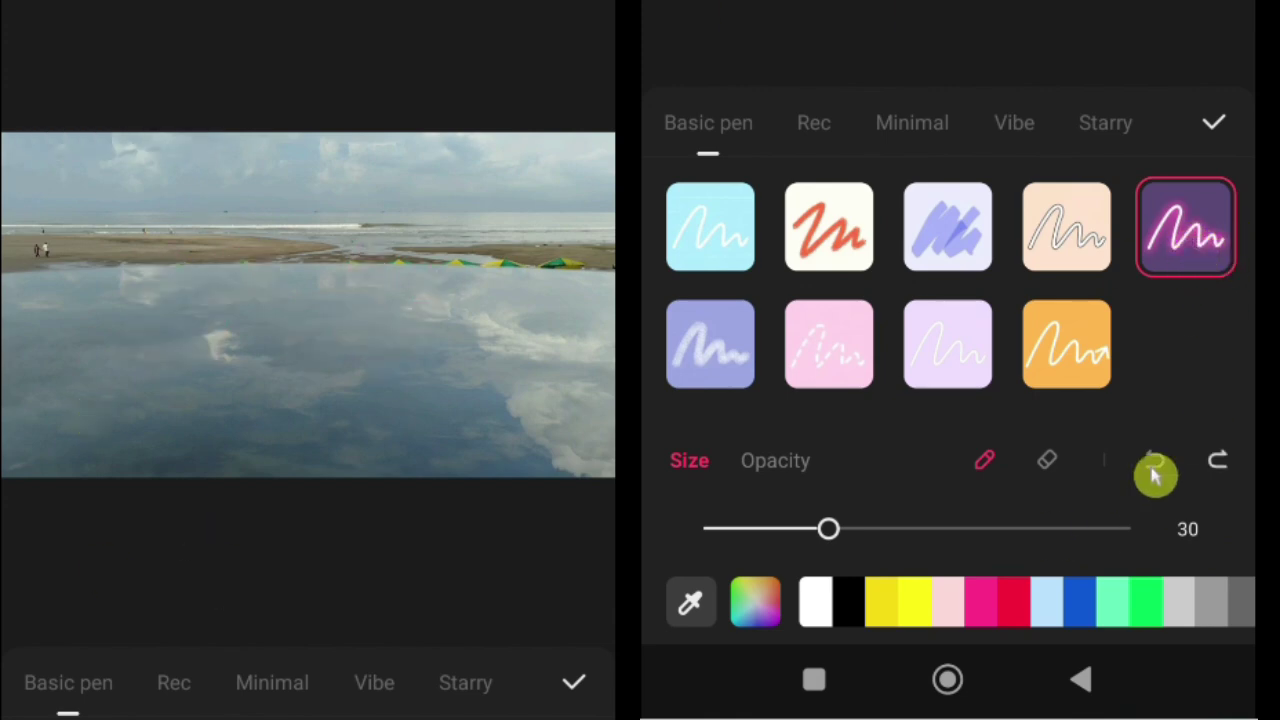
{"action": "mouse_move", "coordinate": [38, 378]}
{"action": "left_mouse_down"}
{"action": "mouse_move", "coordinate": [129, 420]}
{"action": "mouse_move", "coordinate": [270, 335]}
{"action": "left_mouse_up"}
{"action": "mouse_move", "coordinate": [305, 335]}
{"action": "left_mouse_down"}
{"action": "mouse_move", "coordinate": [313, 268]}
{"action": "mouse_move", "coordinate": [358, 300]}
{"action": "left_mouse_up"}
{"action": "left_click", "coordinate": [298, 225]}
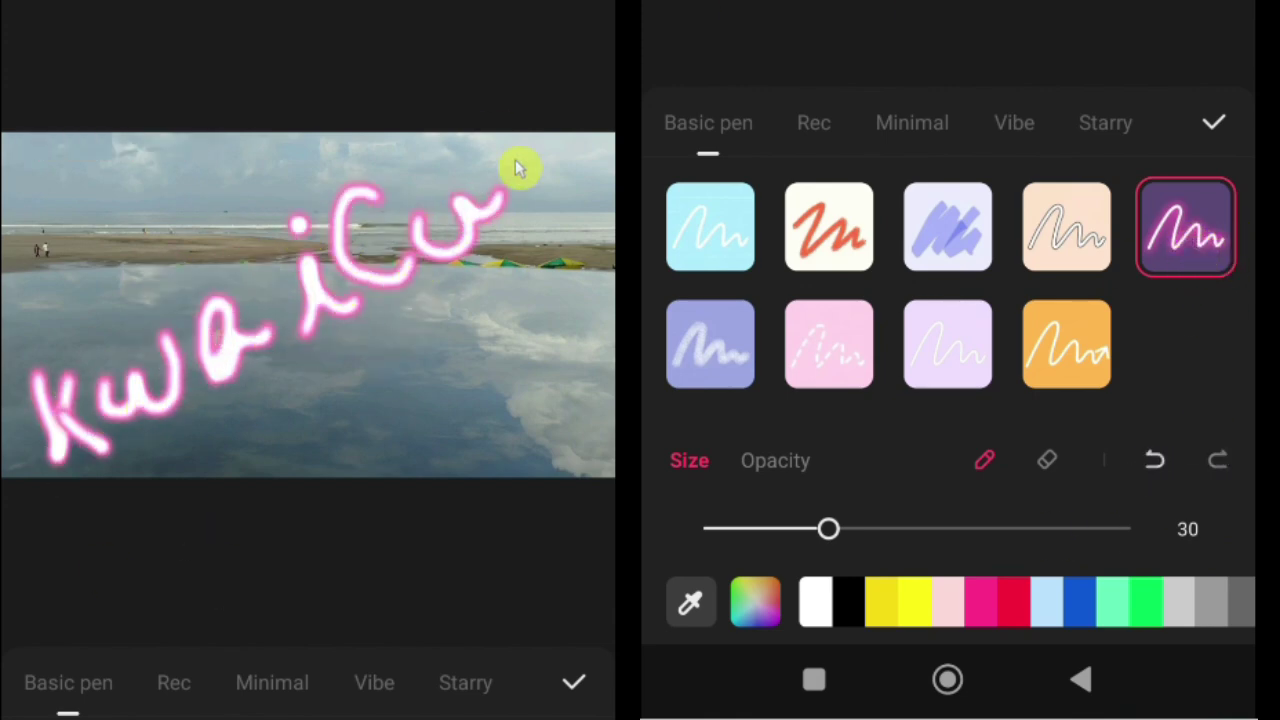
{"action": "mouse_move", "coordinate": [300, 478]}
{"action": "left_mouse_down"}
{"action": "mouse_move", "coordinate": [400, 409]}
{"action": "mouse_move", "coordinate": [385, 395]}
{"action": "left_mouse_up"}
{"action": "left_click_drag", "start_coordinate": [445, 290], "coordinate": [470, 345]}
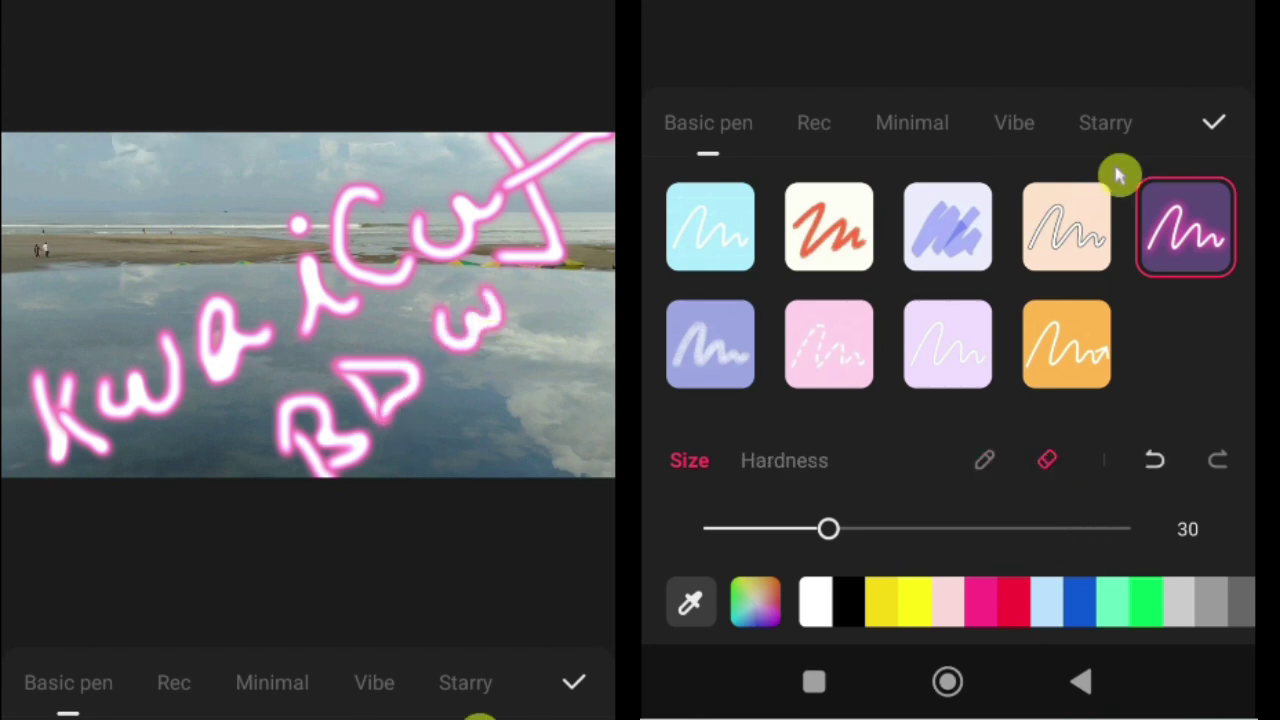
Step: Erase the stray letters, then add a pink S-stroke, a blob and faint pink strokes
{"action": "mouse_move", "coordinate": [478, 300]}
{"action": "left_mouse_down"}
{"action": "mouse_move", "coordinate": [400, 434]}
{"action": "mouse_move", "coordinate": [294, 451]}
{"action": "mouse_move", "coordinate": [350, 370]}
{"action": "left_mouse_up"}
{"action": "left_click_drag", "start_coordinate": [403, 447], "coordinate": [445, 345]}
{"action": "left_click", "coordinate": [984, 460]}
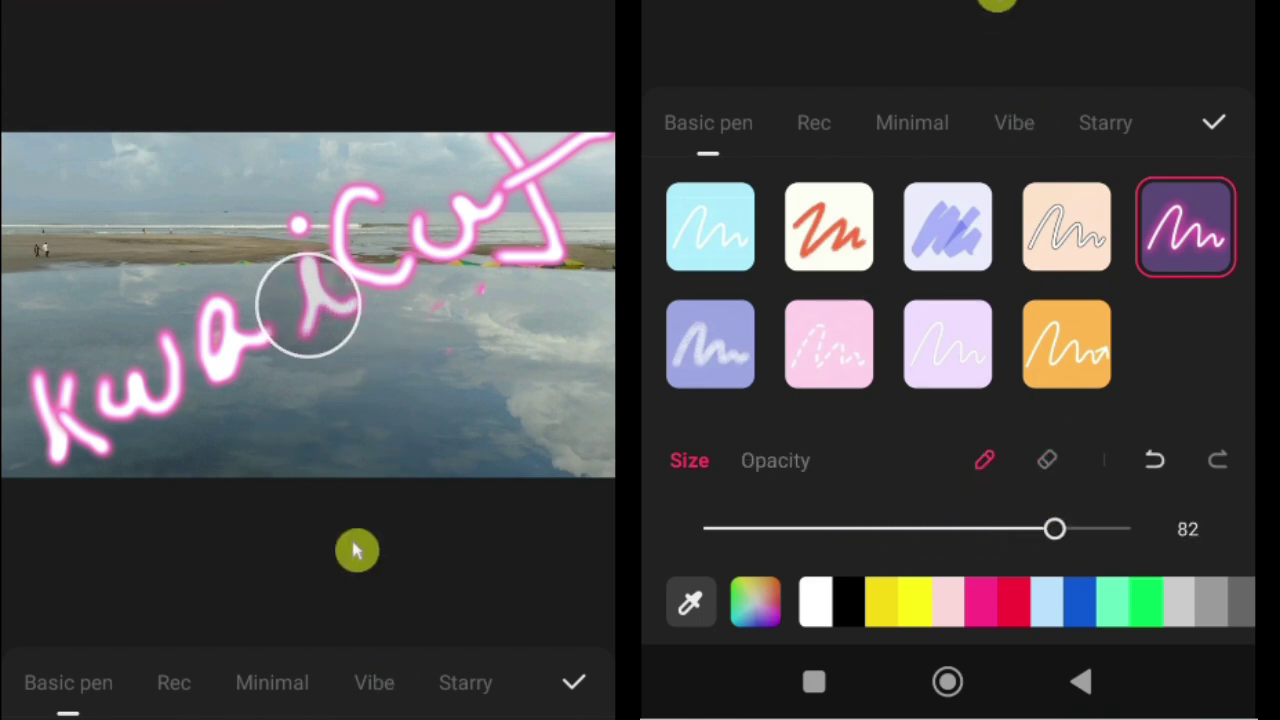
{"action": "mouse_move", "coordinate": [362, 416]}
{"action": "left_mouse_down"}
{"action": "mouse_move", "coordinate": [404, 428]}
{"action": "mouse_move", "coordinate": [466, 352]}
{"action": "mouse_move", "coordinate": [553, 410]}
{"action": "left_mouse_up"}
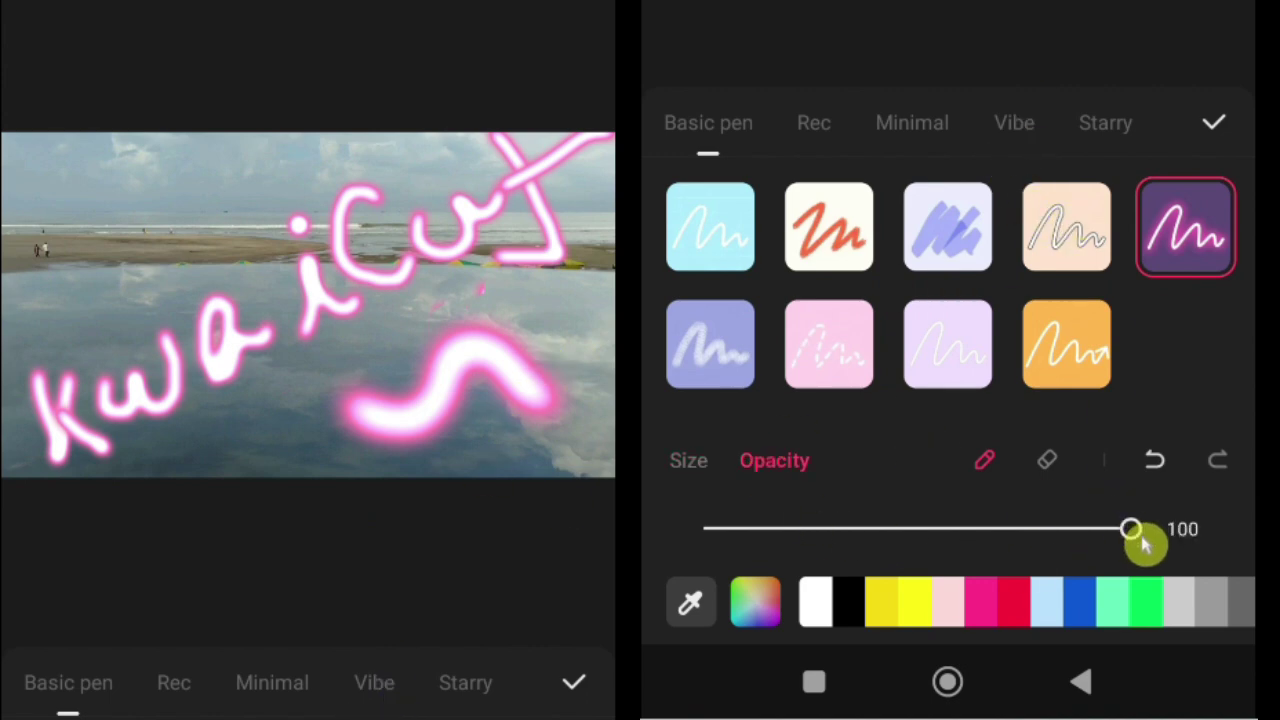
{"action": "mouse_move", "coordinate": [70, 240]}
{"action": "left_mouse_down"}
{"action": "mouse_move", "coordinate": [150, 218]}
{"action": "mouse_move", "coordinate": [200, 215]}
{"action": "left_mouse_up"}
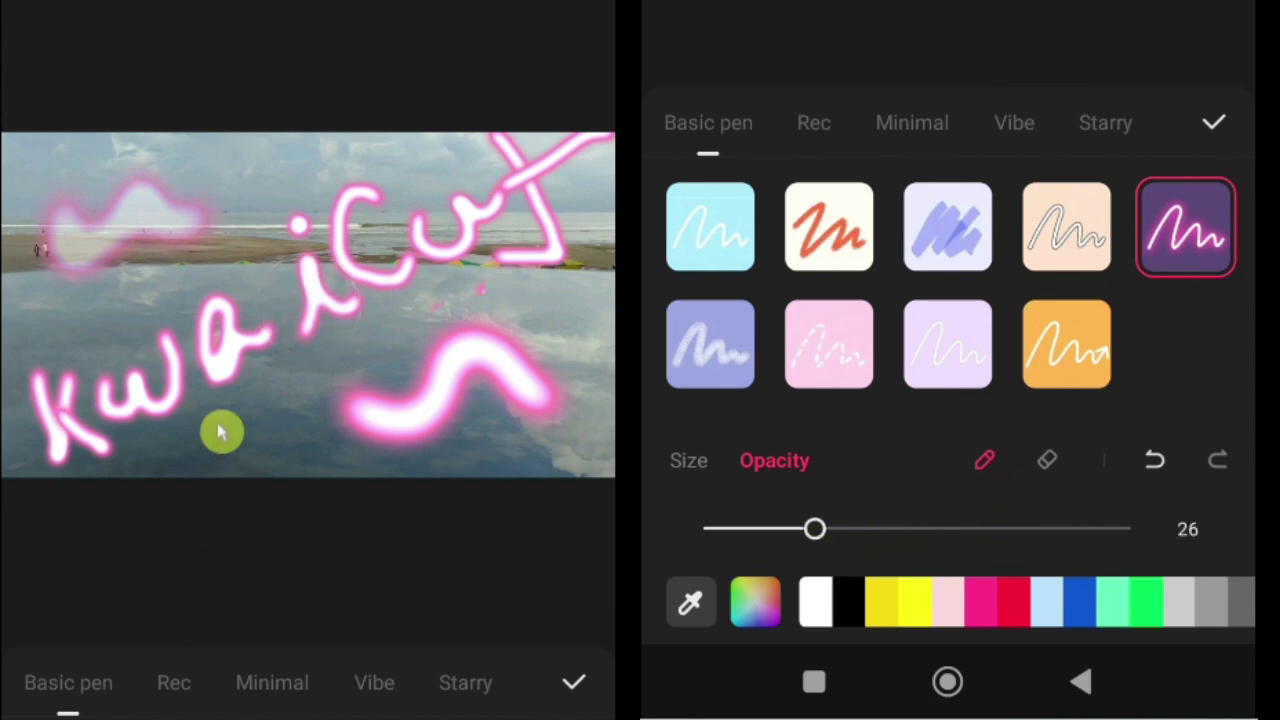
{"action": "mouse_move", "coordinate": [222, 432]}
{"action": "left_mouse_down"}
{"action": "mouse_move", "coordinate": [364, 448]}
{"action": "mouse_move", "coordinate": [513, 437]}
{"action": "mouse_move", "coordinate": [565, 360]}
{"action": "left_mouse_up"}
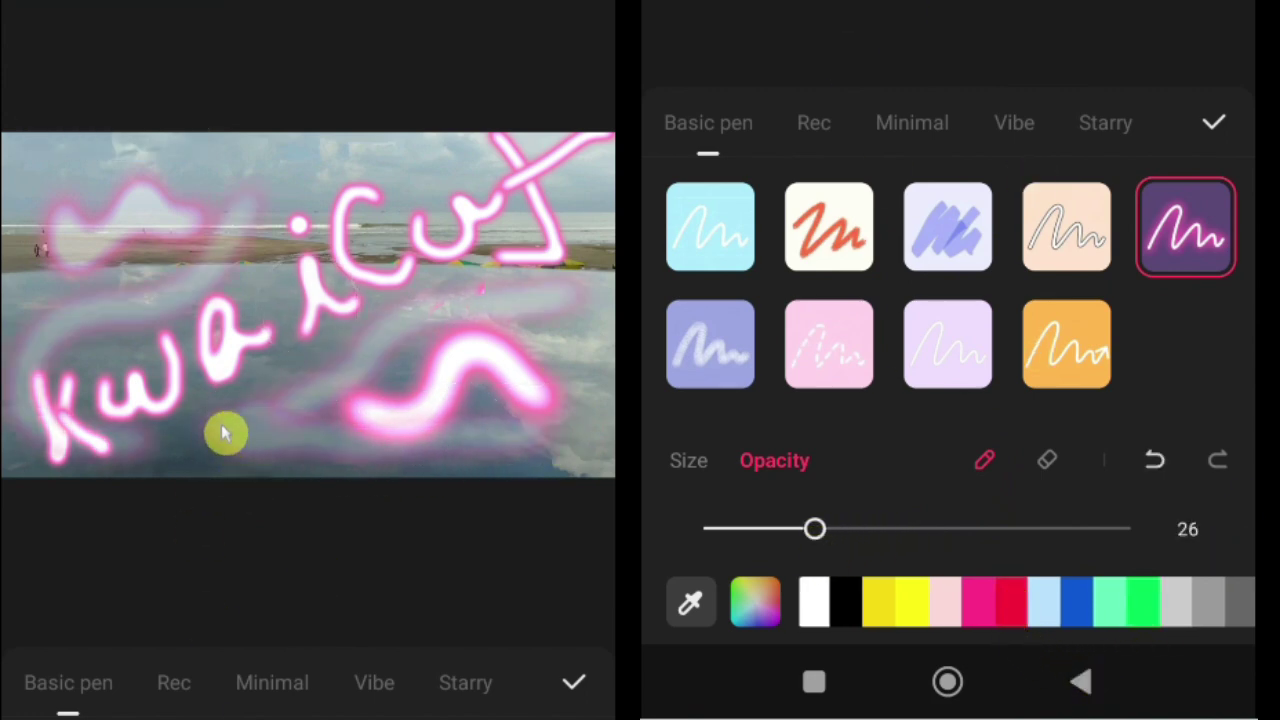
{"action": "mouse_move", "coordinate": [206, 398]}
{"action": "left_mouse_down"}
{"action": "mouse_move", "coordinate": [233, 368]}
{"action": "mouse_move", "coordinate": [280, 378]}
{"action": "mouse_move", "coordinate": [327, 340]}
{"action": "mouse_move", "coordinate": [490, 290]}
{"action": "left_mouse_up"}
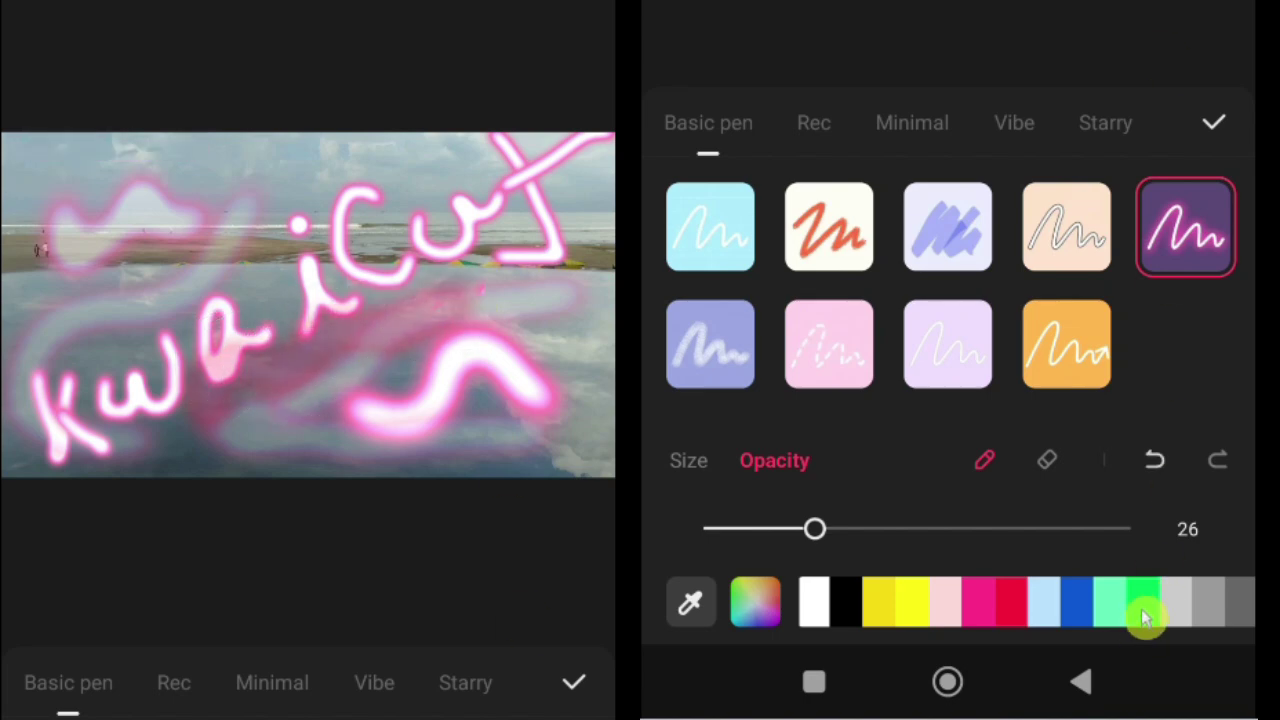
Step: Draw a glowing green stroke over the title and a faint dark grey stroke
{"action": "left_click", "coordinate": [1143, 605]}
{"action": "mouse_move", "coordinate": [165, 295]}
{"action": "left_mouse_down"}
{"action": "mouse_move", "coordinate": [345, 200]}
{"action": "mouse_move", "coordinate": [100, 423]}
{"action": "mouse_move", "coordinate": [420, 223]}
{"action": "mouse_move", "coordinate": [160, 329]}
{"action": "mouse_move", "coordinate": [90, 400]}
{"action": "left_mouse_up"}
{"action": "left_click", "coordinate": [1145, 608]}
{"action": "mouse_move", "coordinate": [367, 437]}
{"action": "left_mouse_down"}
{"action": "mouse_move", "coordinate": [465, 313]}
{"action": "mouse_move", "coordinate": [83, 358]}
{"action": "mouse_move", "coordinate": [223, 281]}
{"action": "mouse_move", "coordinate": [348, 251]}
{"action": "mouse_move", "coordinate": [323, 230]}
{"action": "mouse_move", "coordinate": [175, 345]}
{"action": "left_mouse_up"}
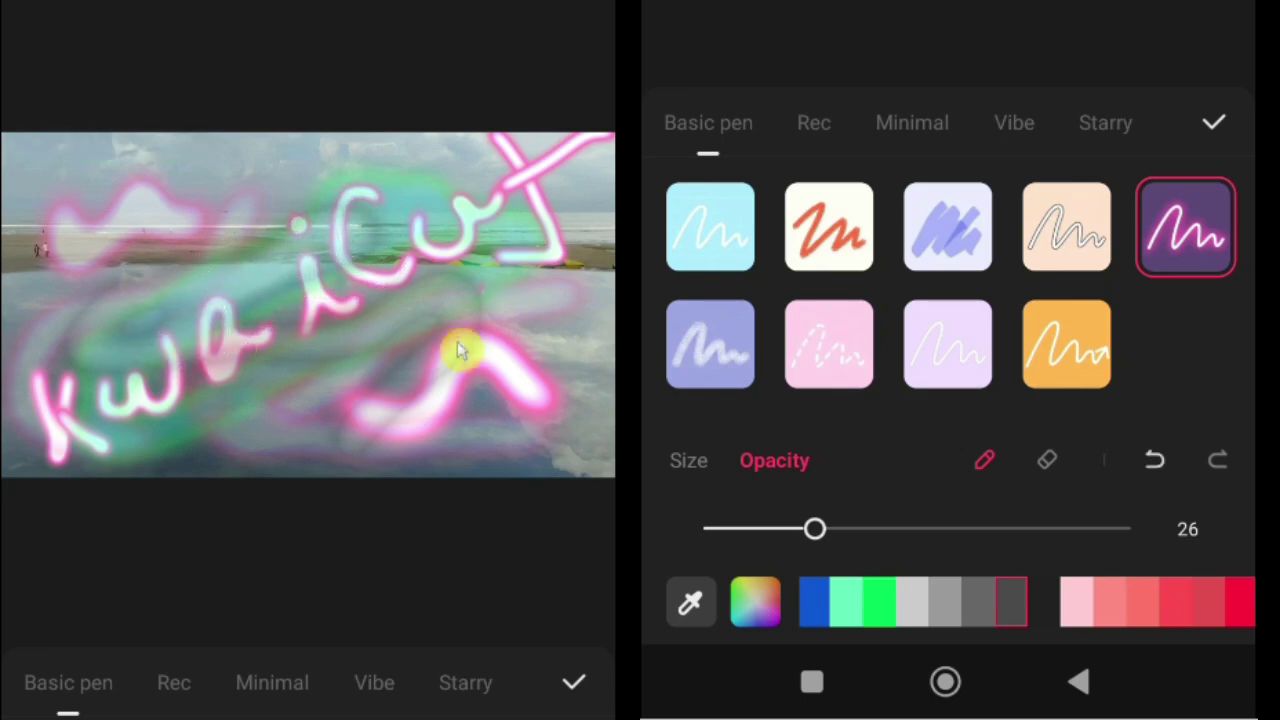